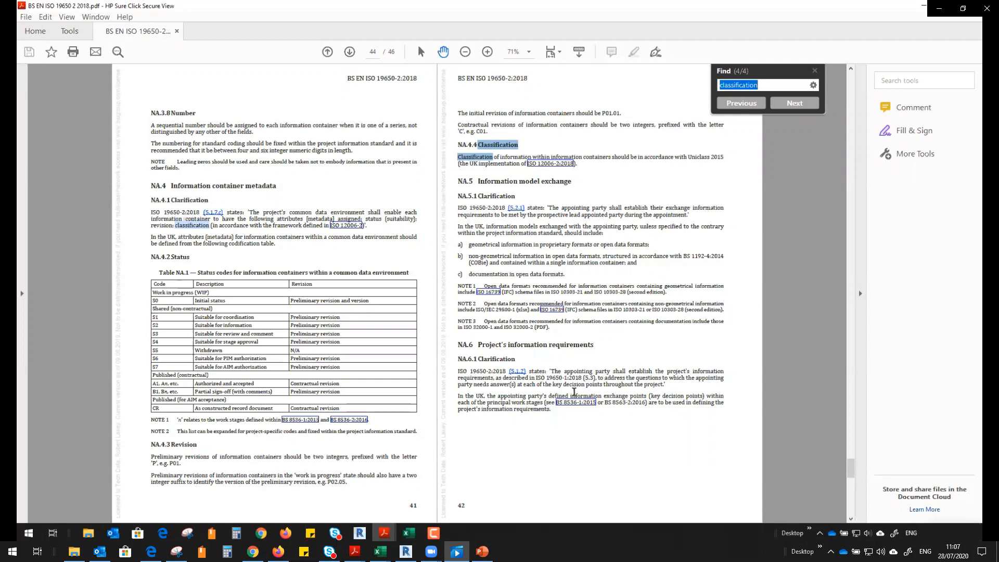
- Switch to the Excel workbook 2020RIBAPlanofWorktoolboxFeb2020 and examine the Classification column of the DRMIE sheet through to the transport systems
{"action": "left_click", "coordinate": [408, 537]}
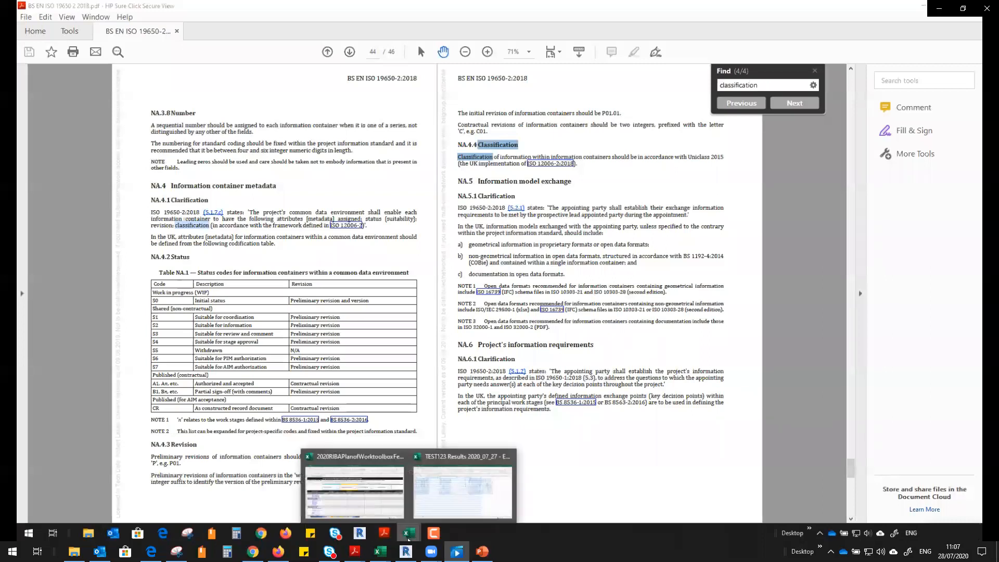
{"action": "left_click", "coordinate": [345, 497]}
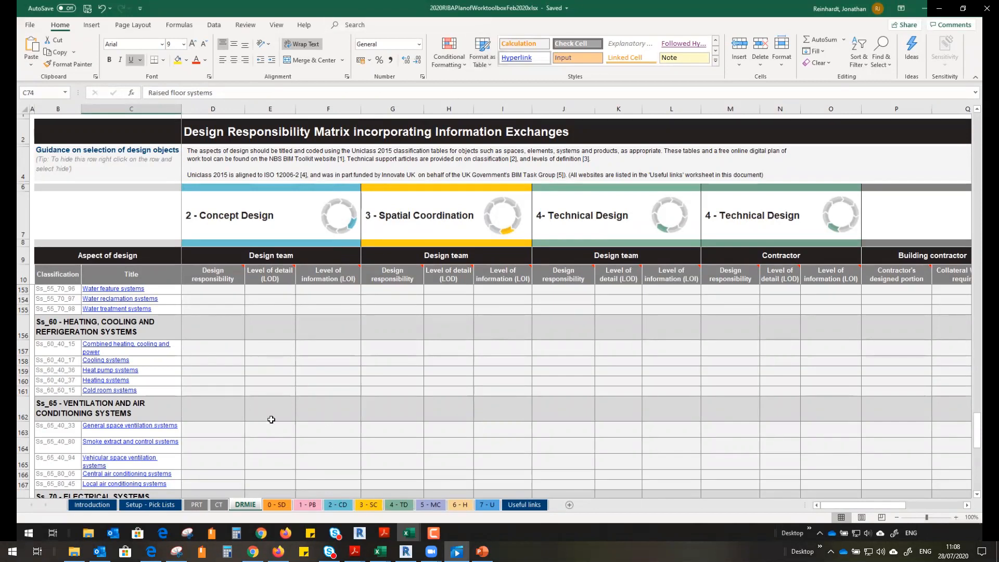
{"action": "scroll", "coordinate": [272, 420], "scroll_direction": "up", "scroll_amount": 2}
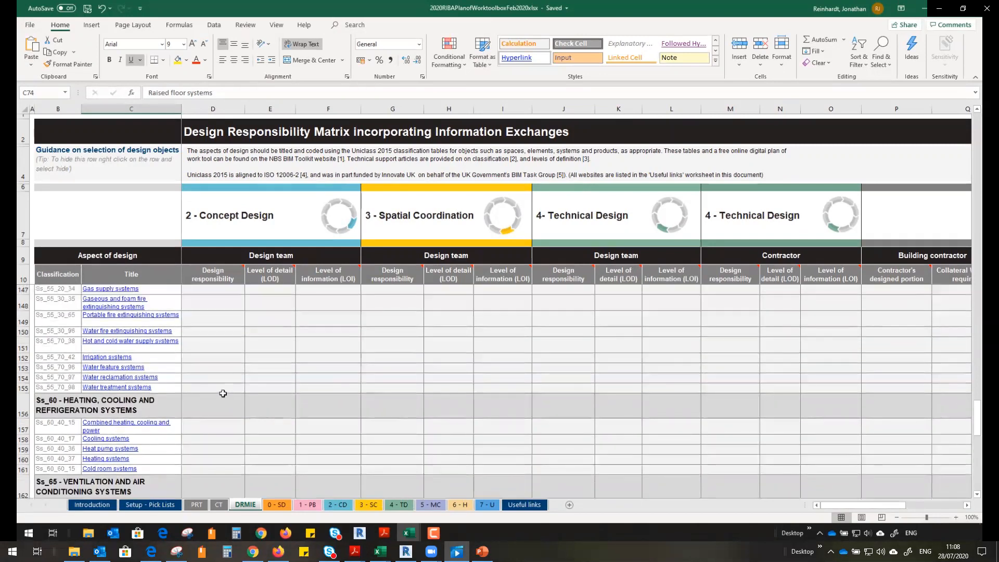
{"action": "scroll", "coordinate": [223, 393], "scroll_direction": "up", "scroll_amount": 2}
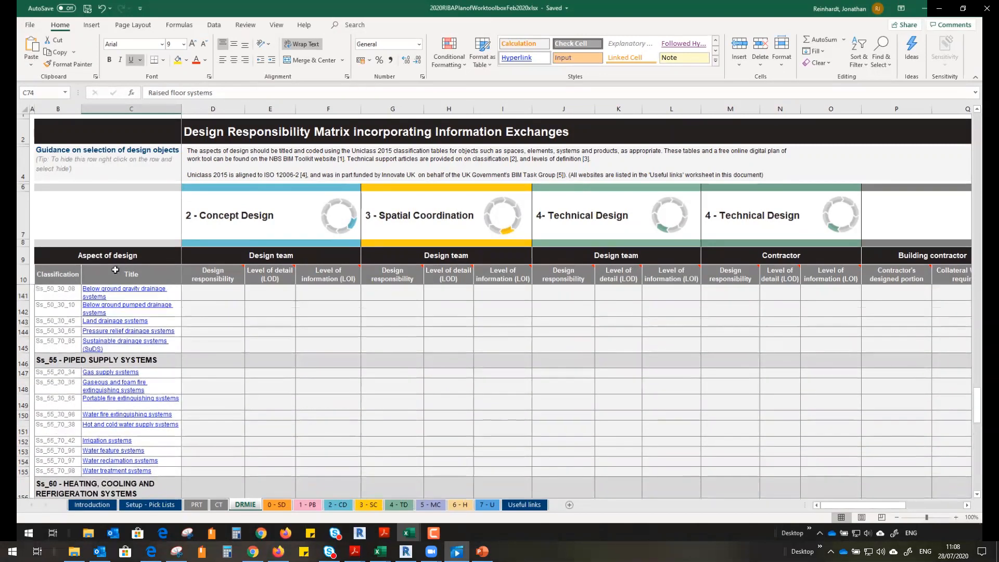
{"action": "left_click", "coordinate": [54, 275]}
{"action": "scroll", "coordinate": [62, 416], "scroll_direction": "down", "scroll_amount": 4}
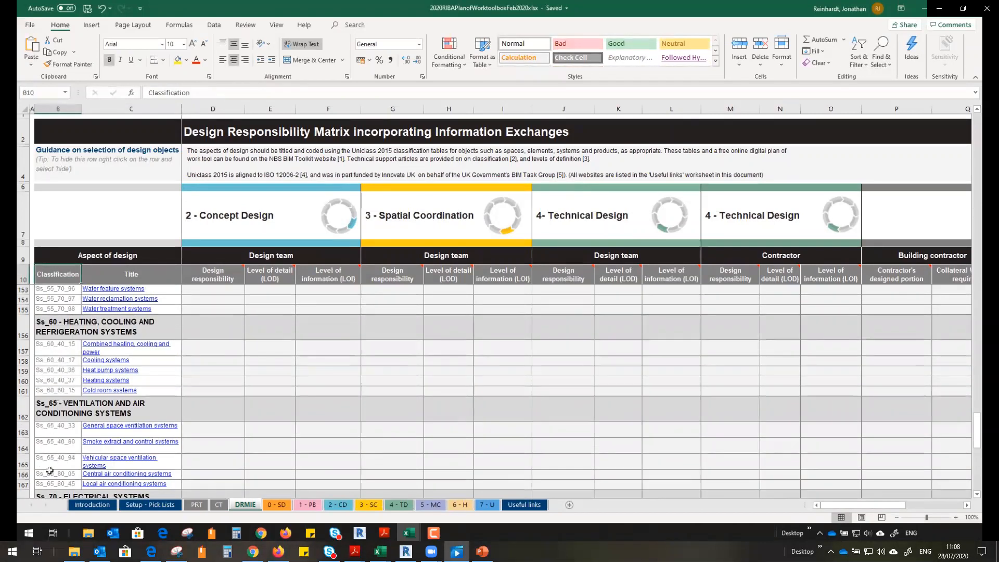
{"action": "scroll", "coordinate": [49, 446], "scroll_direction": "down", "scroll_amount": 4}
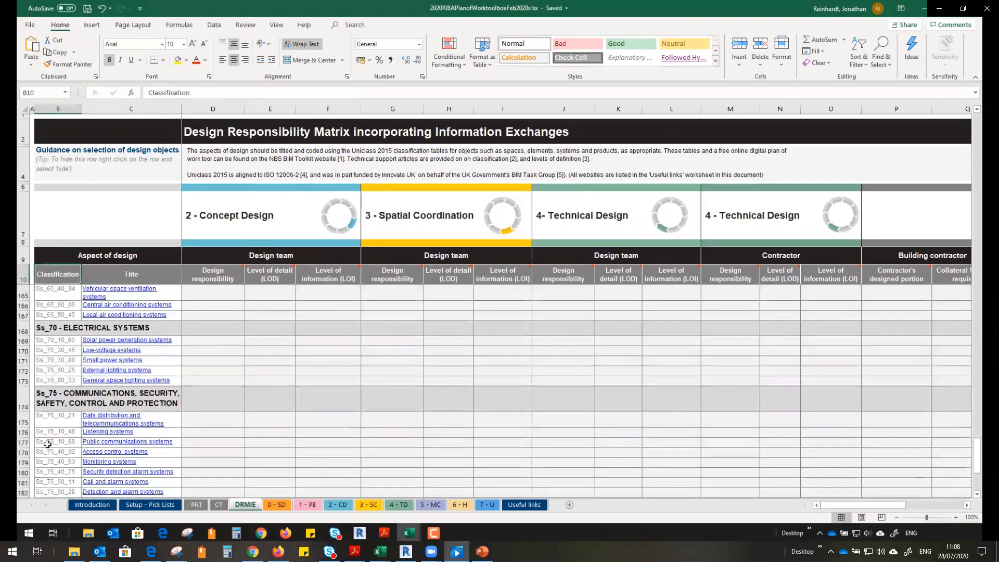
{"action": "scroll", "coordinate": [47, 444], "scroll_direction": "down", "scroll_amount": 5}
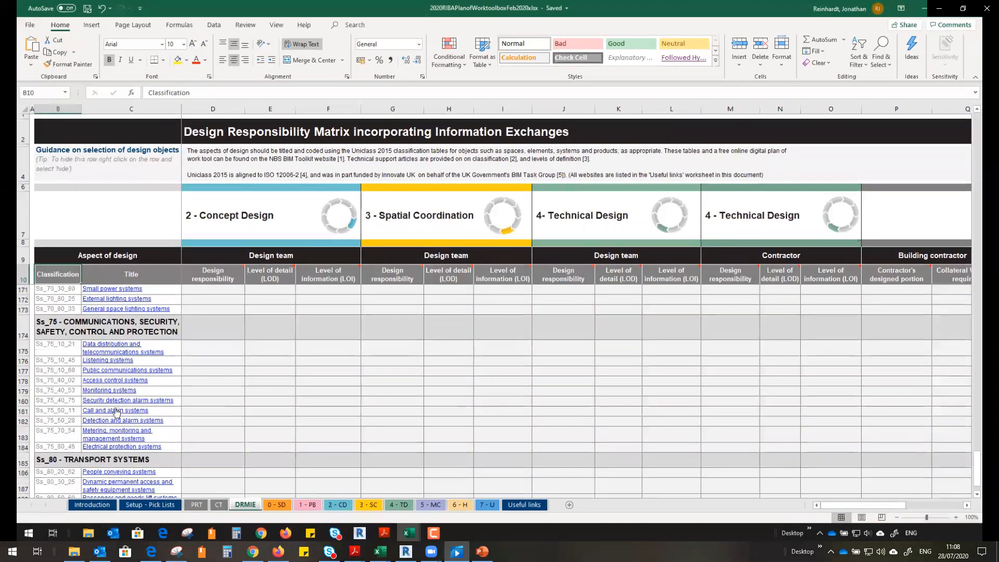
- Review the Uniclass system codes and titles from Ss_80 back to the Ss_30 Roof, Floor and Paving section
{"action": "scroll", "coordinate": [114, 406], "scroll_direction": "up", "scroll_amount": 2}
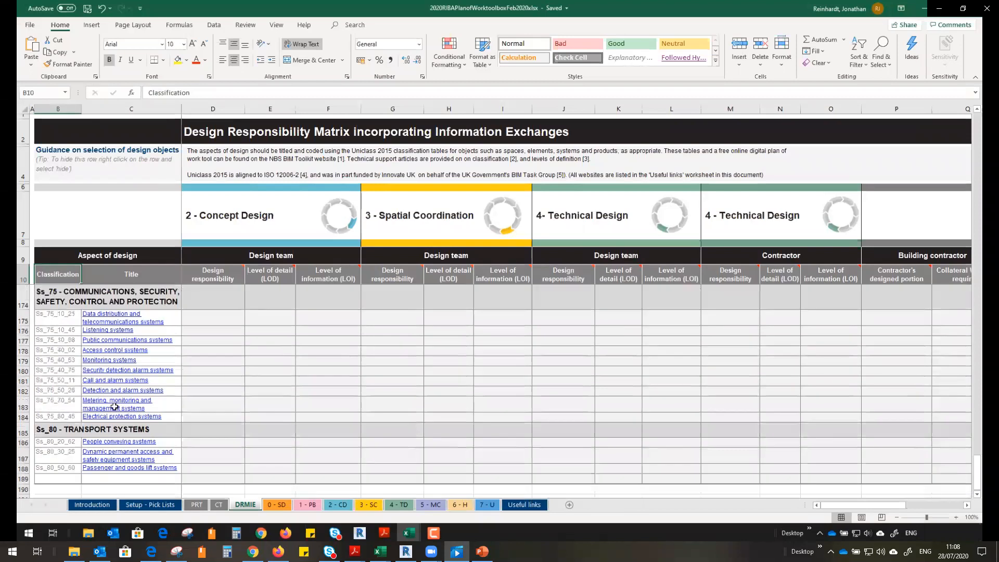
{"action": "scroll", "coordinate": [115, 406], "scroll_direction": "up", "scroll_amount": 3}
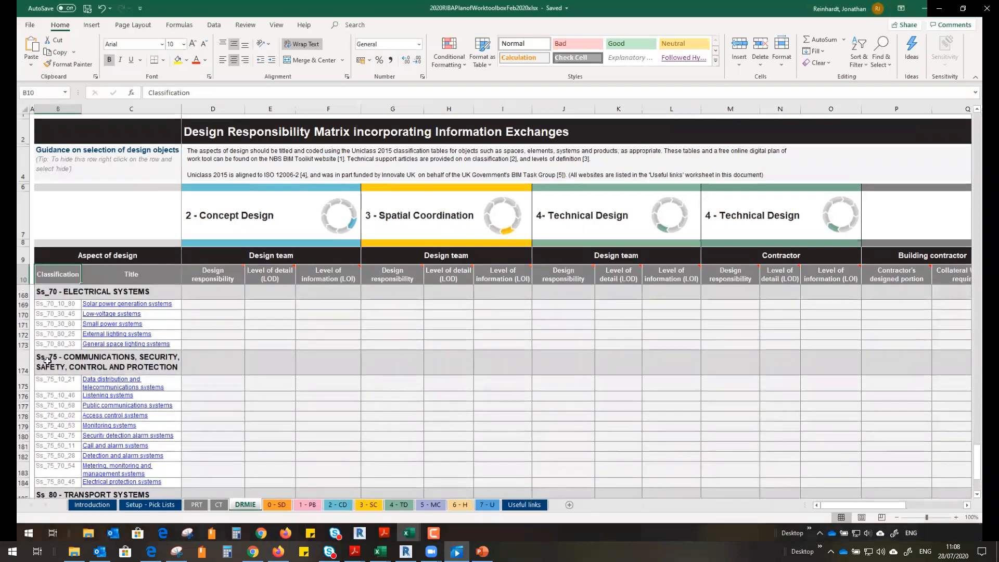
{"action": "scroll", "coordinate": [48, 361], "scroll_direction": "up", "scroll_amount": 2}
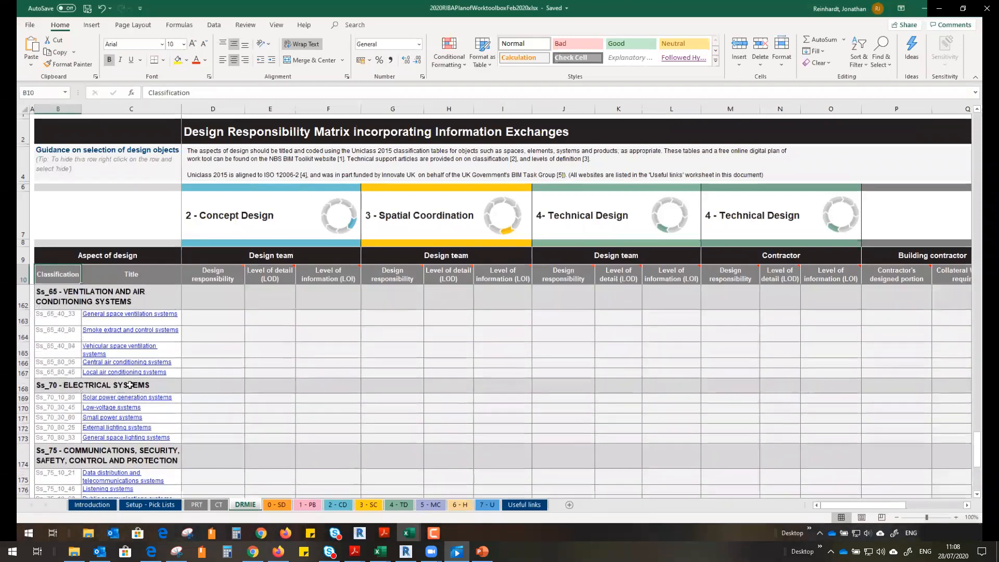
{"action": "scroll", "coordinate": [130, 385], "scroll_direction": "up", "scroll_amount": 3}
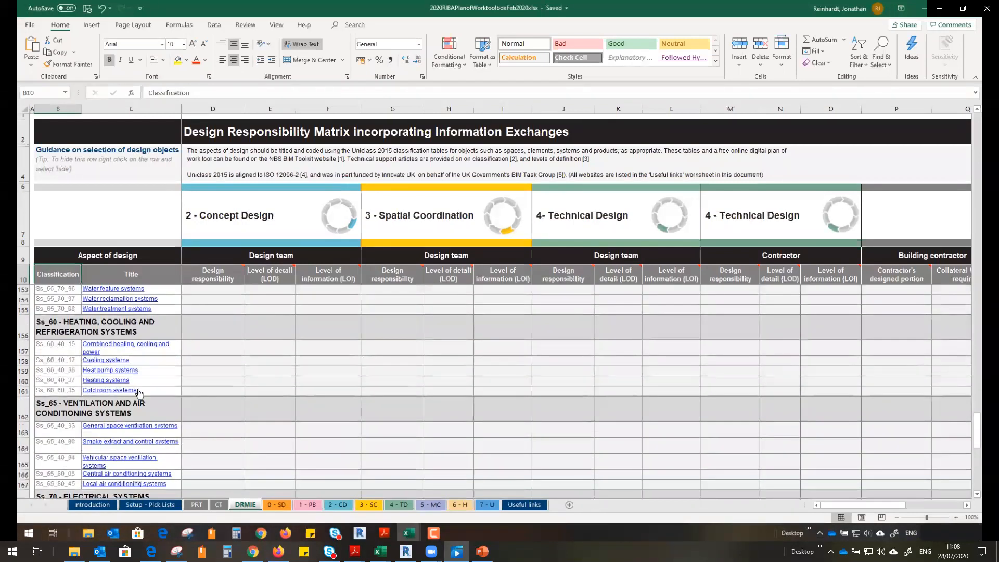
{"action": "scroll", "coordinate": [119, 377], "scroll_direction": "up", "scroll_amount": 3}
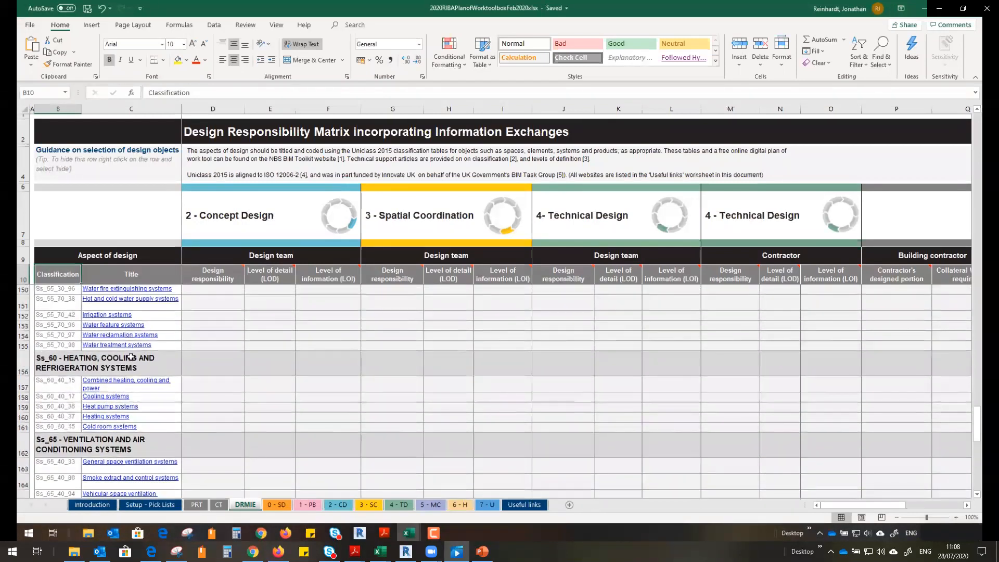
{"action": "scroll", "coordinate": [133, 389], "scroll_direction": "up", "scroll_amount": 6}
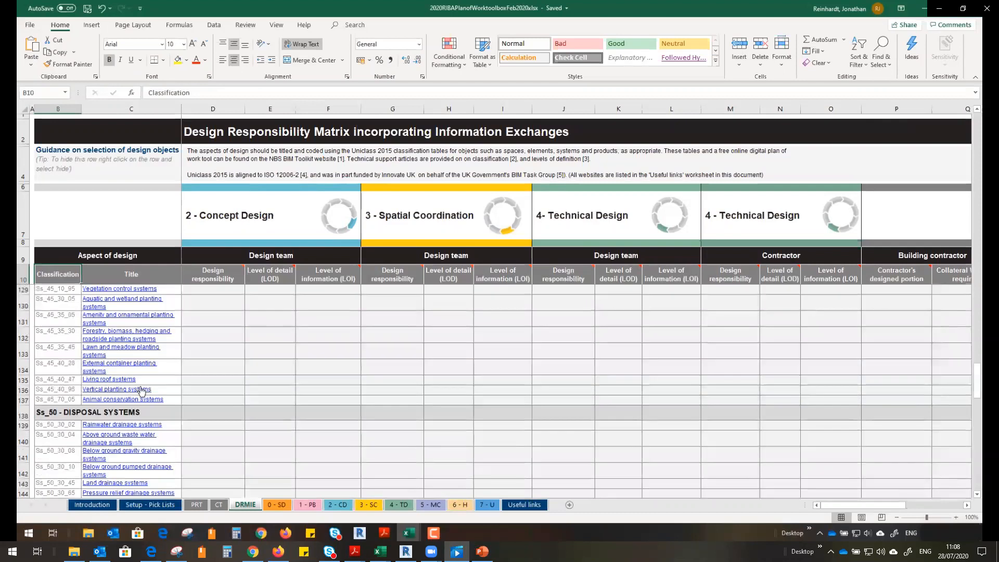
{"action": "scroll", "coordinate": [132, 388], "scroll_direction": "up", "scroll_amount": 7}
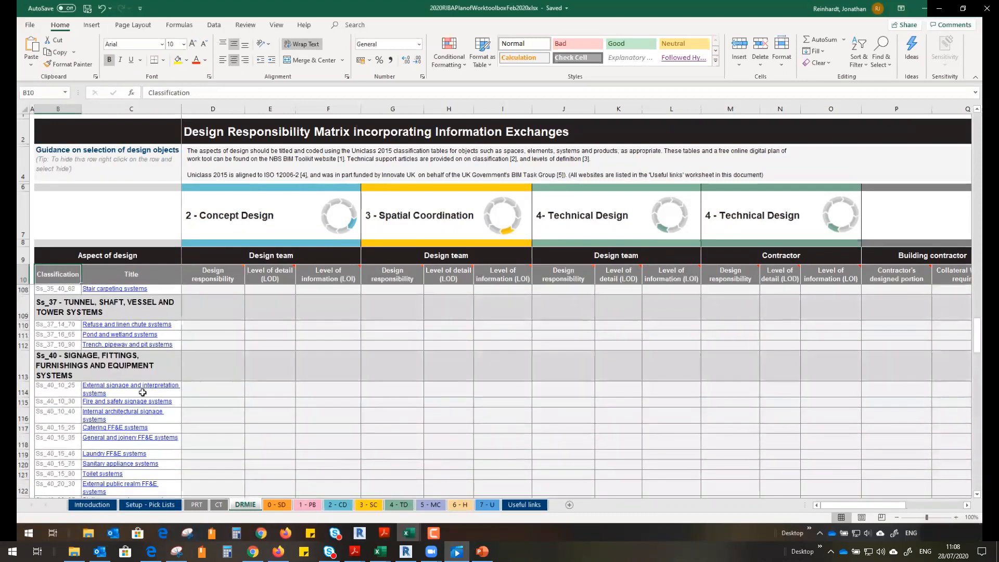
{"action": "scroll", "coordinate": [143, 393], "scroll_direction": "up", "scroll_amount": 5}
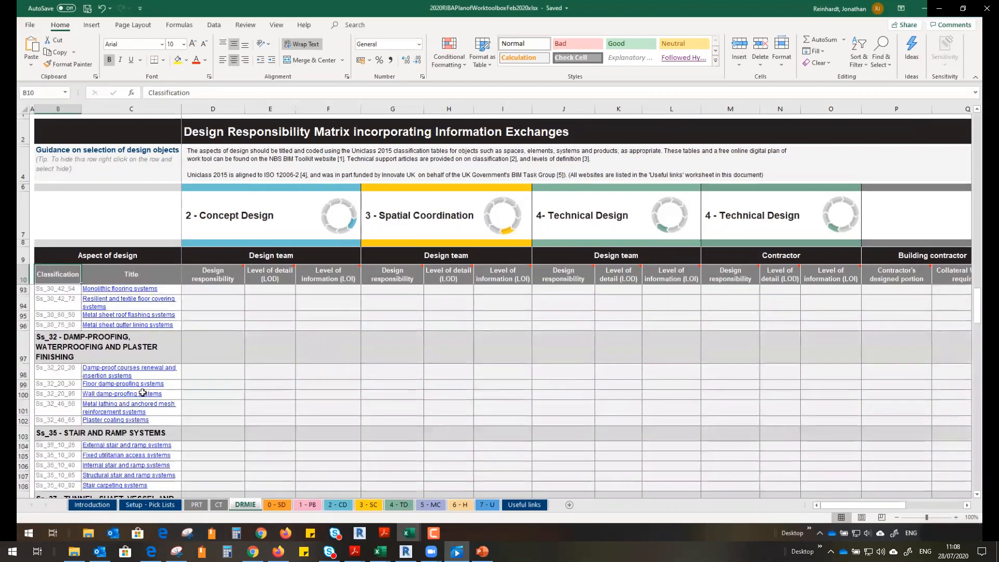
{"action": "scroll", "coordinate": [142, 392], "scroll_direction": "up", "scroll_amount": 6}
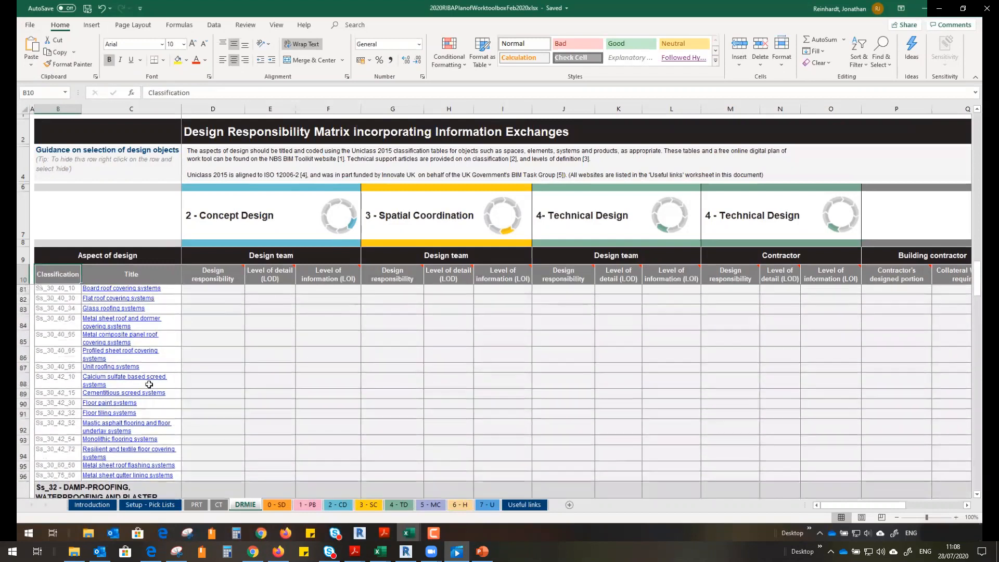
{"action": "scroll", "coordinate": [149, 385], "scroll_direction": "up", "scroll_amount": 6}
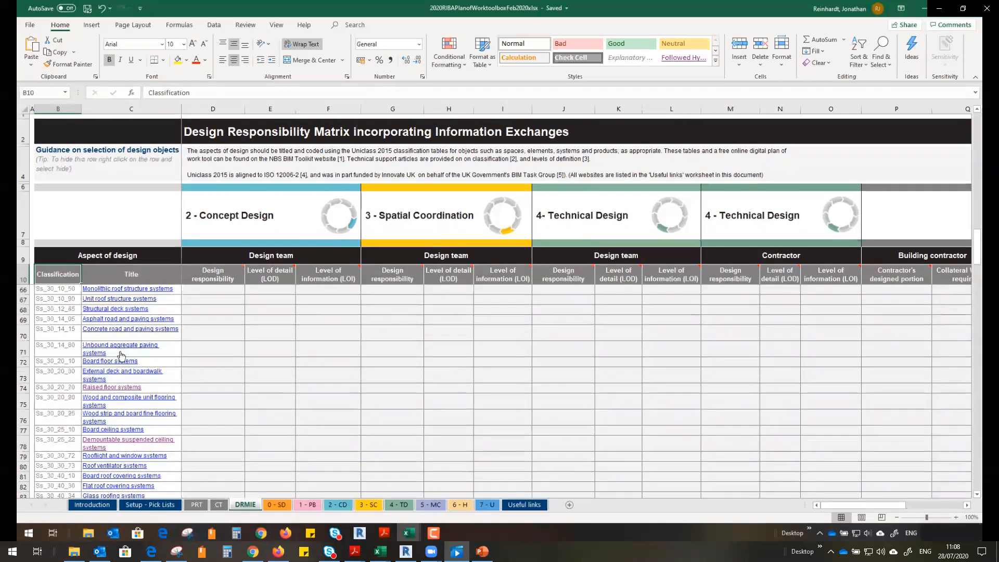
{"action": "scroll", "coordinate": [122, 343], "scroll_direction": "down", "scroll_amount": 1}
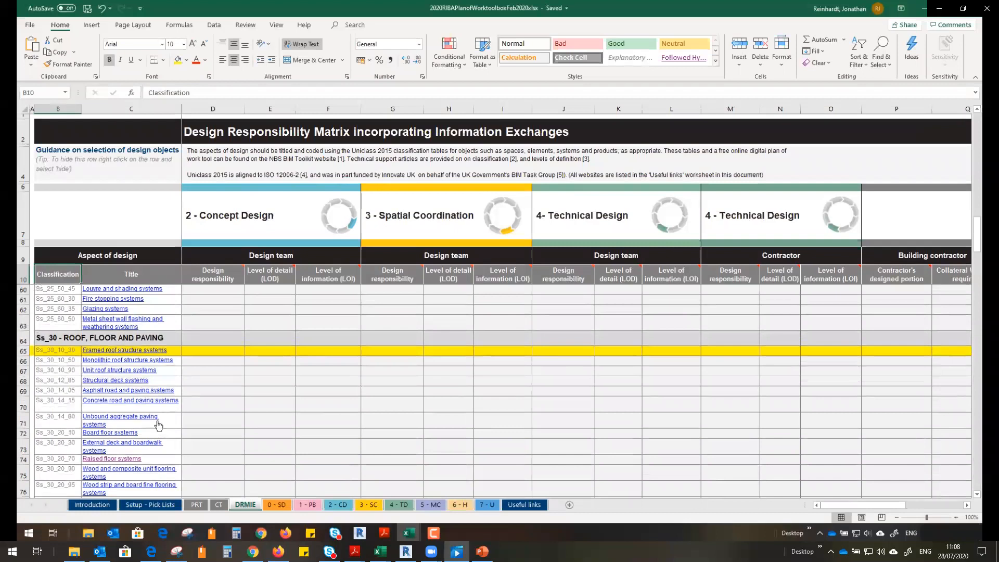
- Open the NBS BIM Toolkit definition linked to Raised floor systems, Ss_30_20_70, and enlarge the browser window
{"action": "left_click", "coordinate": [48, 461]}
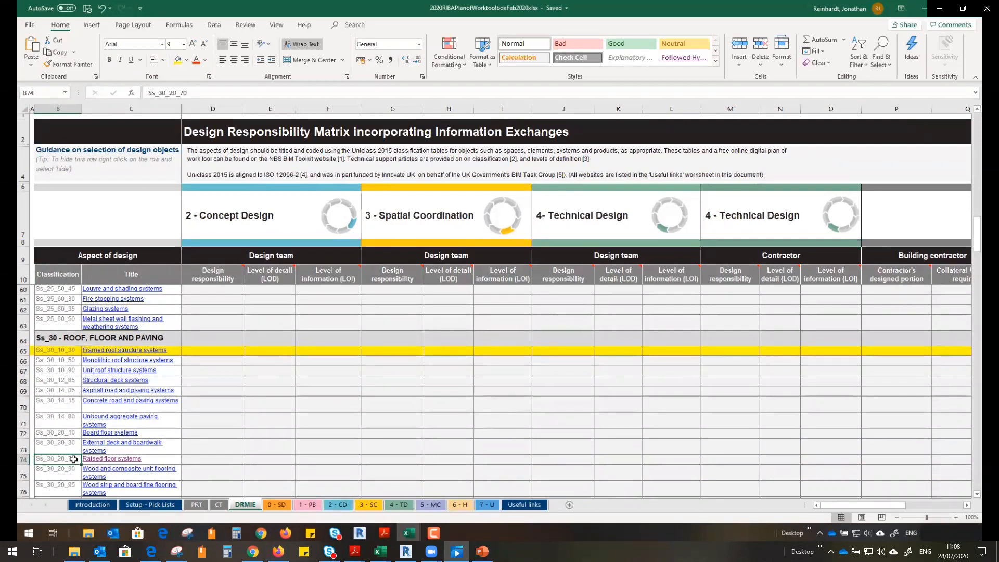
{"action": "left_click", "coordinate": [120, 461]}
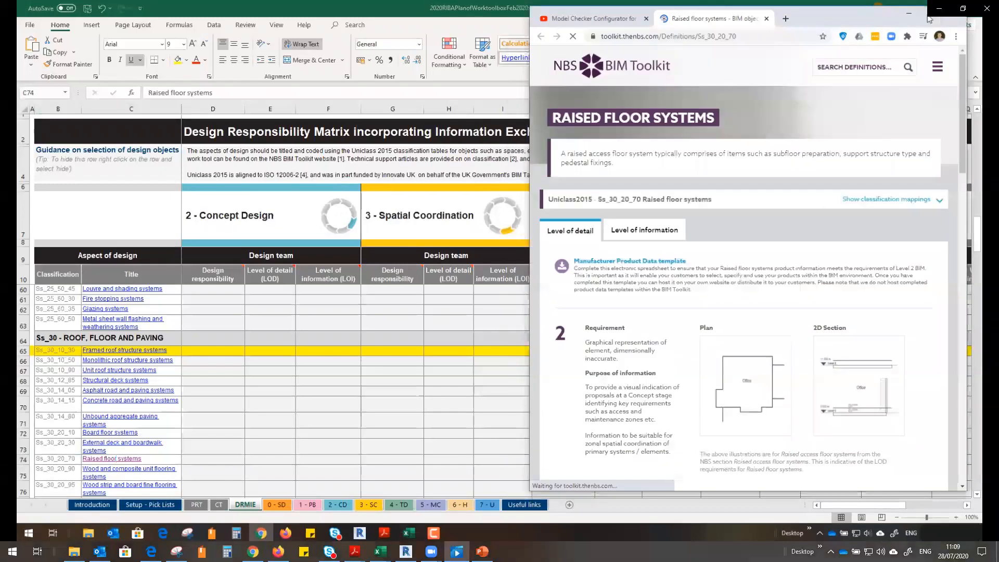
{"action": "left_click", "coordinate": [930, 18]}
- Examine the information requirements for raised floor systems and highlight the Category property in the level 6 table
{"action": "scroll", "coordinate": [380, 317], "scroll_direction": "down", "scroll_amount": 10}
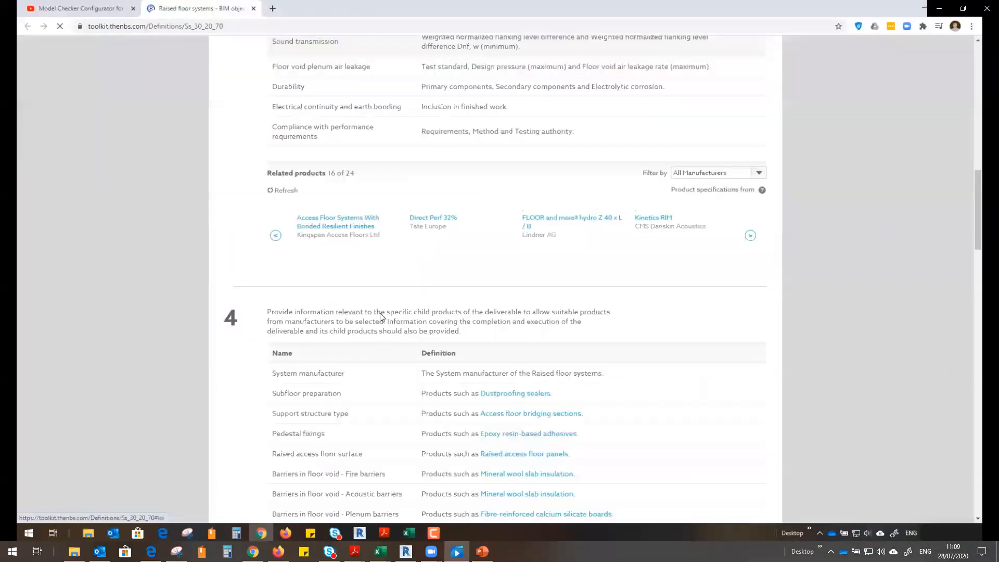
{"action": "scroll", "coordinate": [380, 316], "scroll_direction": "down", "scroll_amount": 3}
{"action": "scroll", "coordinate": [372, 301], "scroll_direction": "down", "scroll_amount": 5}
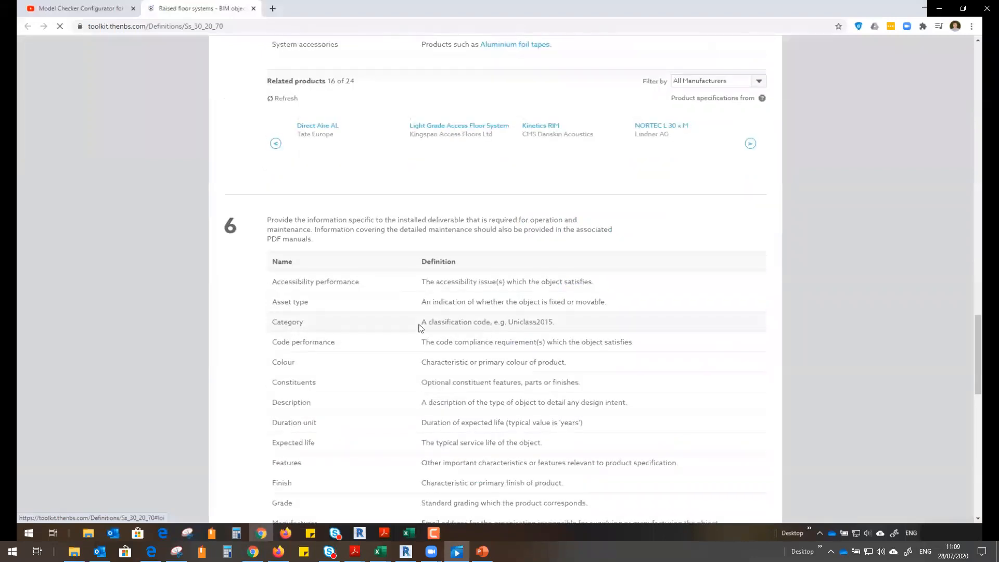
{"action": "double_click", "coordinate": [294, 322]}
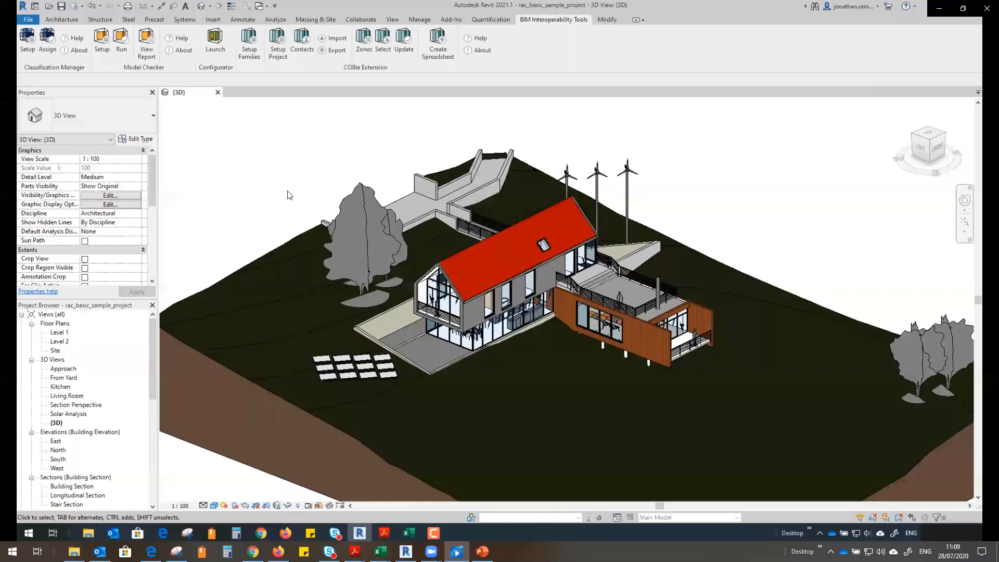
- In the Revit house model, inspect the type properties of an upper-floor Single Window for its Uniclass classification data, leaving them unedited
{"action": "scroll", "coordinate": [453, 269], "scroll_direction": "up", "scroll_amount": 6}
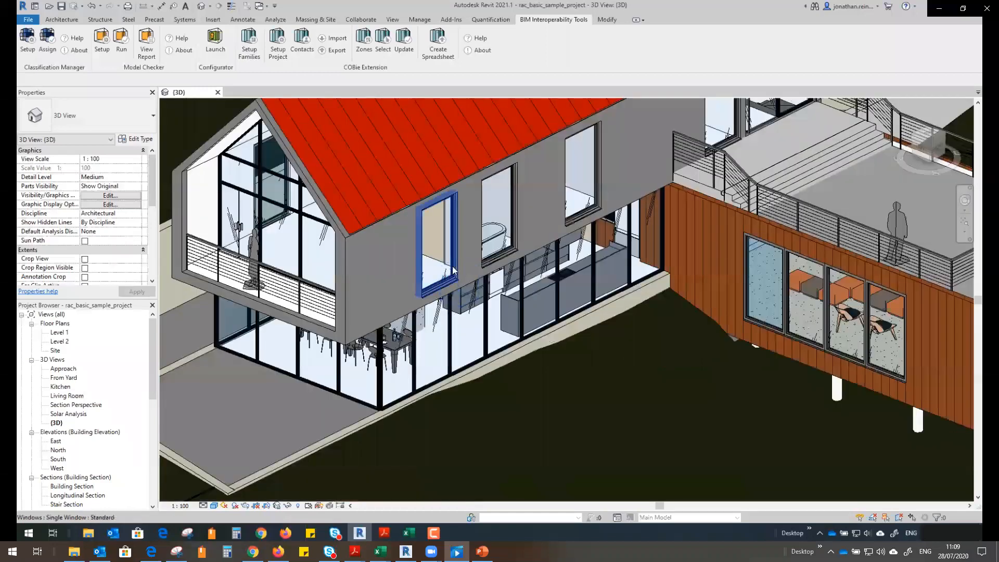
{"action": "left_click", "coordinate": [451, 260]}
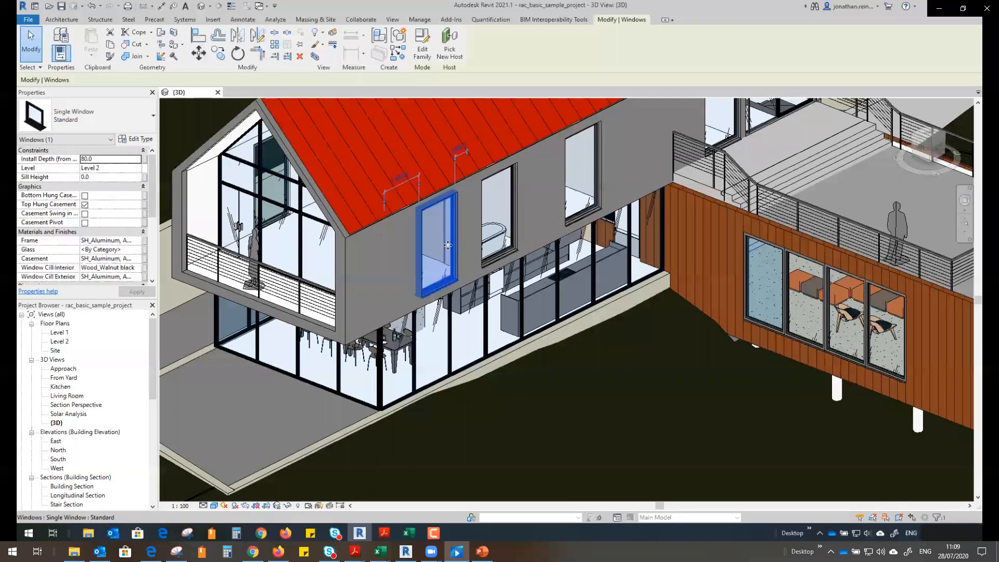
{"action": "left_click", "coordinate": [136, 138]}
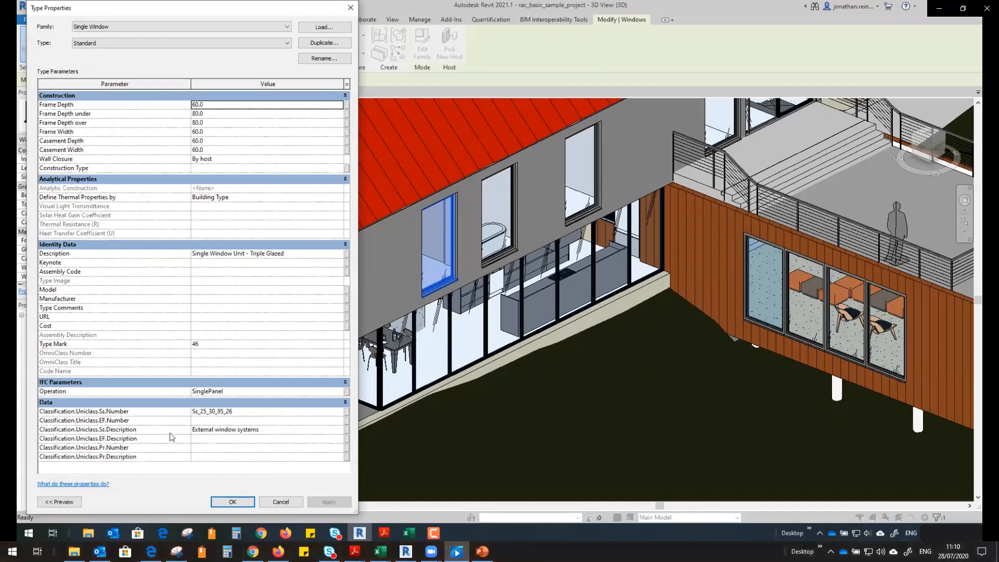
{"action": "left_click", "coordinate": [281, 502]}
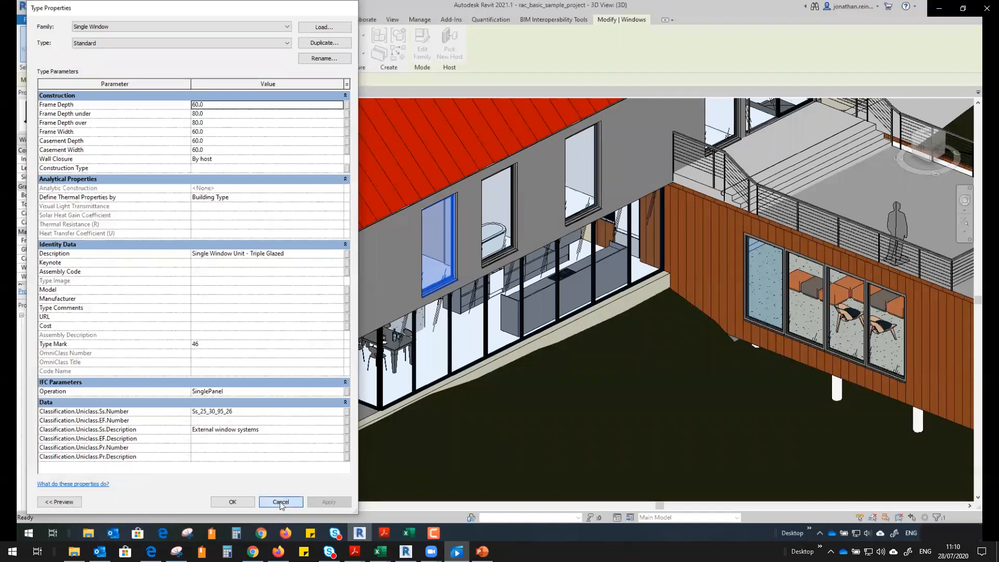
{"action": "key", "text": "Escape"}
- Set up the Classification Manager with the Uniclass 2015 Database and finish the database selection
{"action": "left_click", "coordinate": [25, 43]}
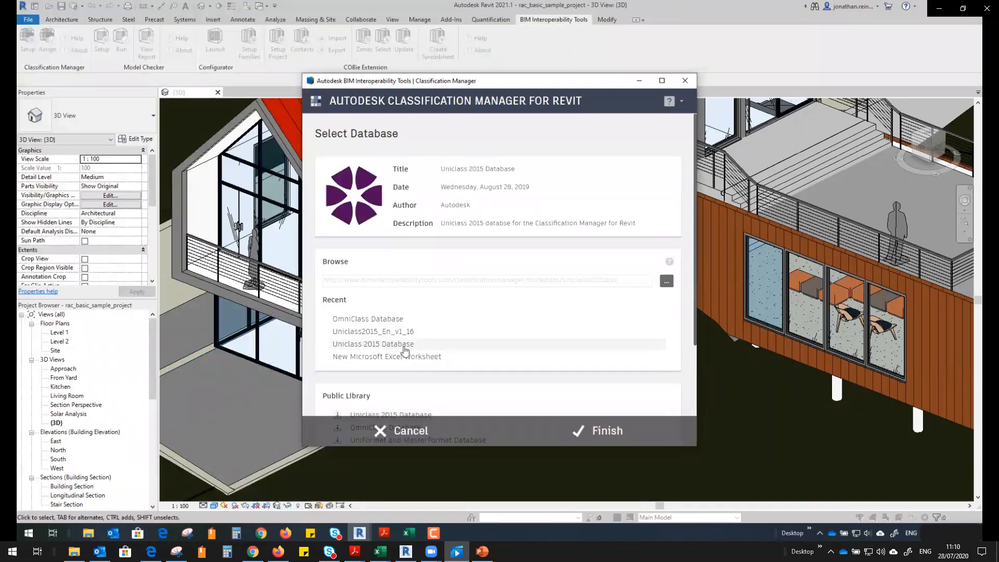
{"action": "scroll", "coordinate": [412, 331], "scroll_direction": "down", "scroll_amount": 2}
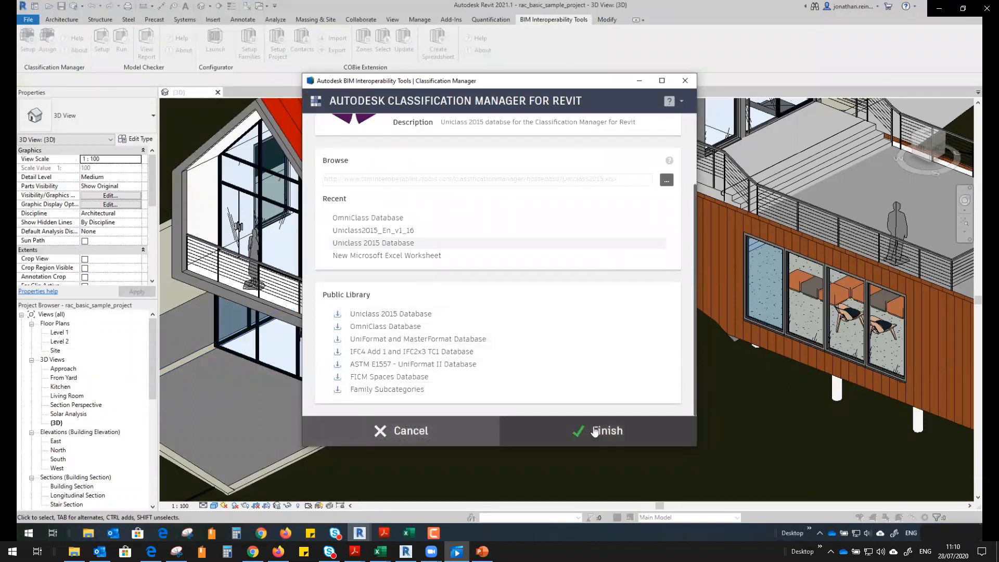
{"action": "left_click", "coordinate": [613, 433]}
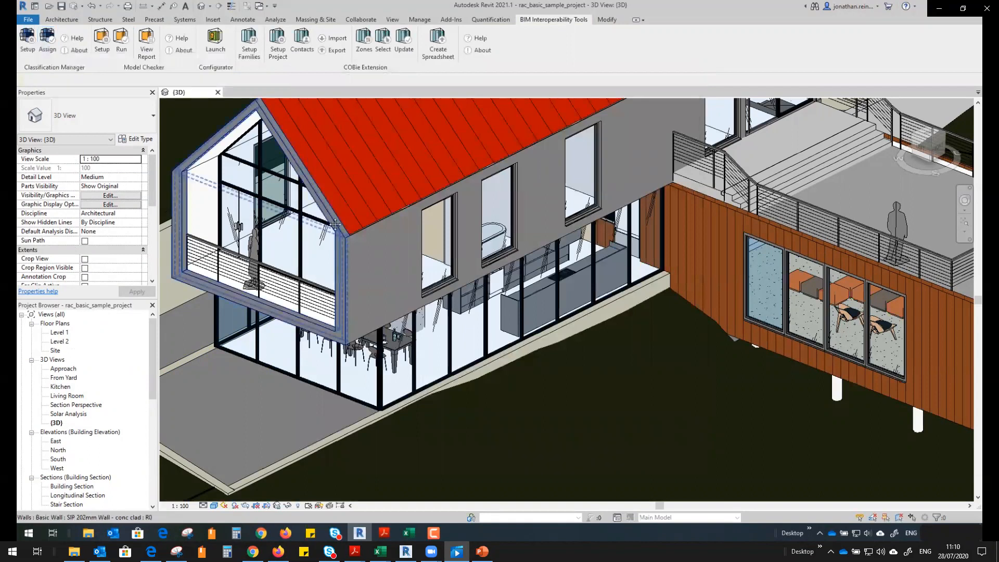
- Inspect the type properties of the Wall - Timber Clad element for its Uniclass classification parameters, leaving them unedited
{"action": "middle_click_drag", "start_coordinate": [335, 225], "coordinate": [435, 296]}
{"action": "left_click", "coordinate": [781, 291]}
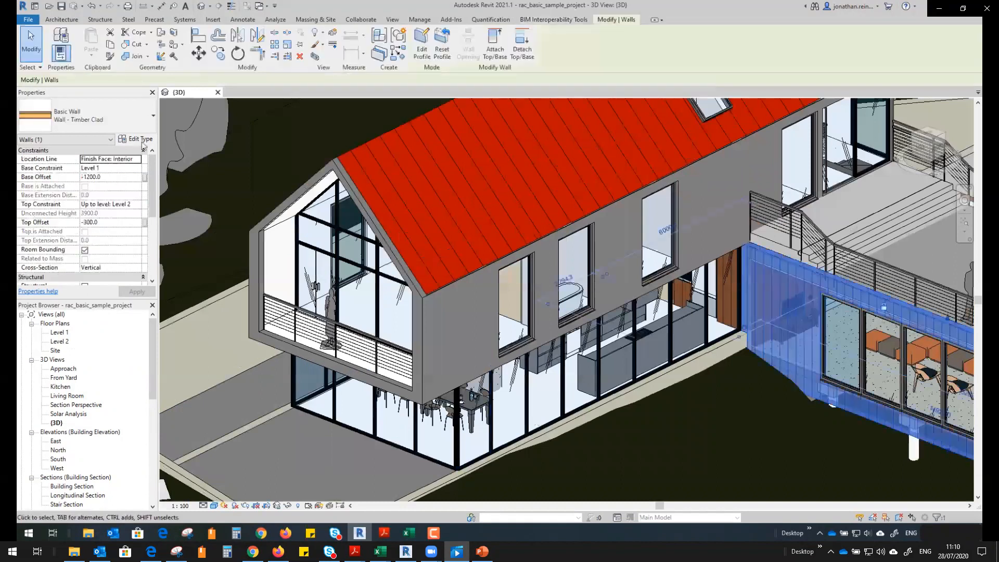
{"action": "left_click", "coordinate": [139, 139]}
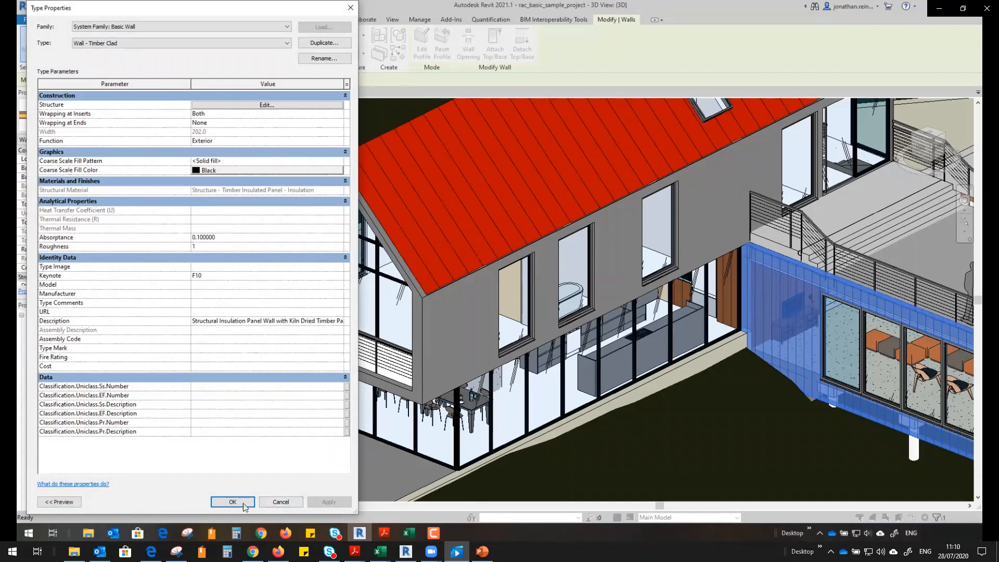
{"action": "left_click", "coordinate": [281, 502]}
- For the selected timber clad wall, start the element classification assignment and browse the Uniclass Table Ss for suitable wall systems
{"action": "left_click", "coordinate": [553, 19]}
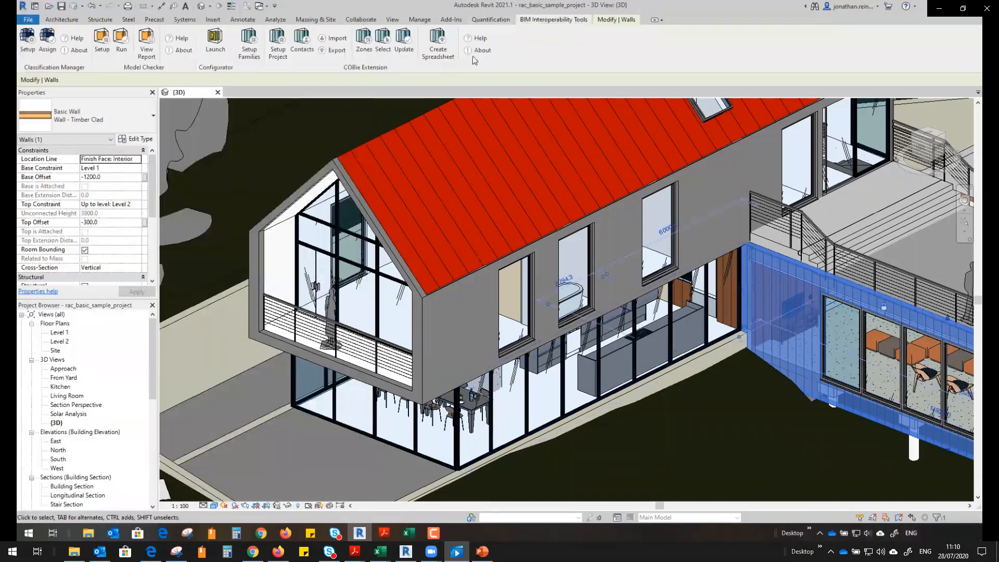
{"action": "left_click", "coordinate": [47, 43]}
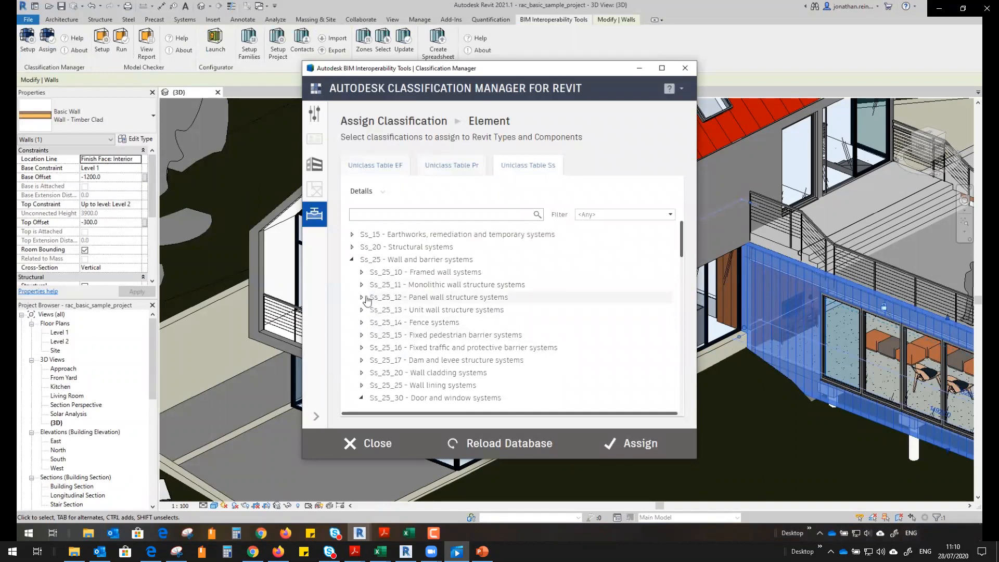
{"action": "scroll", "coordinate": [364, 301], "scroll_direction": "down", "scroll_amount": 5}
{"action": "scroll", "coordinate": [564, 319], "scroll_direction": "down", "scroll_amount": 2}
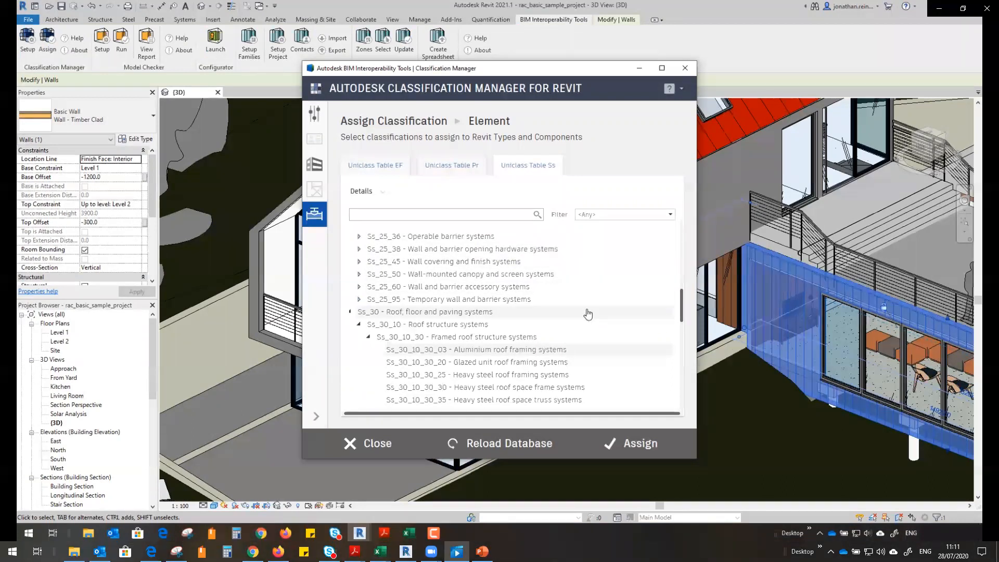
{"action": "scroll", "coordinate": [583, 315], "scroll_direction": "down", "scroll_amount": 1}
{"action": "scroll", "coordinate": [582, 326], "scroll_direction": "down", "scroll_amount": 3}
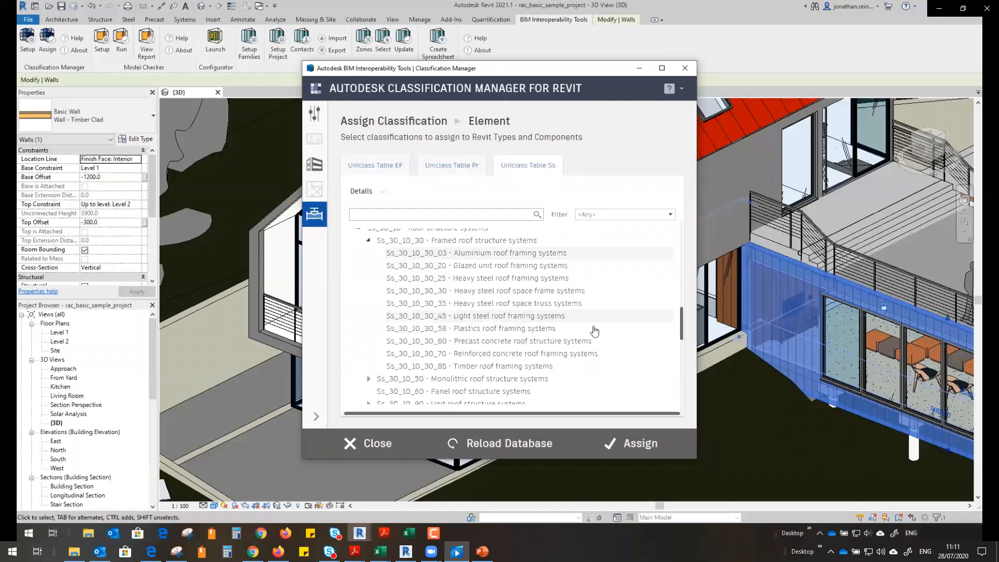
{"action": "scroll", "coordinate": [595, 331], "scroll_direction": "down", "scroll_amount": 3}
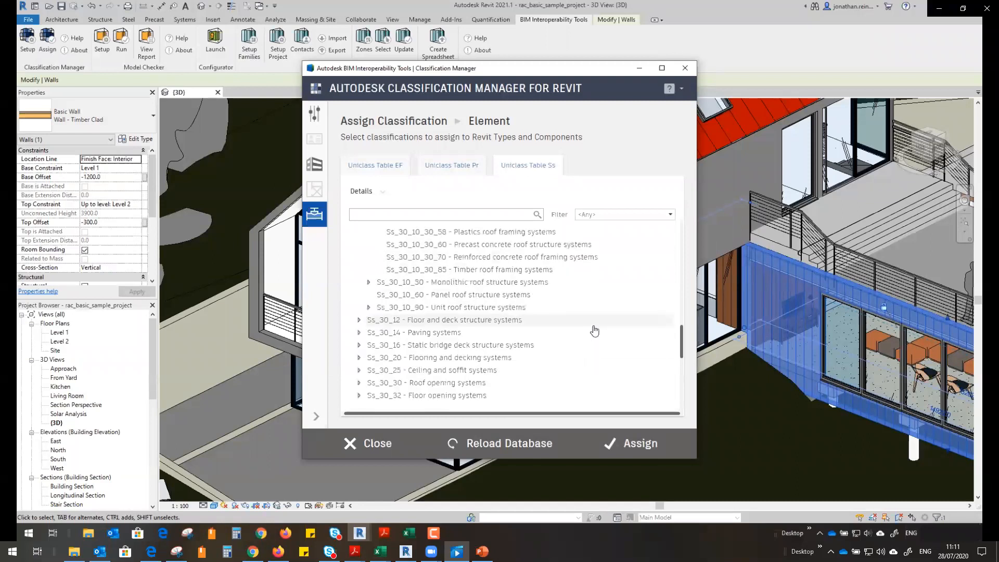
{"action": "scroll", "coordinate": [594, 329], "scroll_direction": "down", "scroll_amount": 3}
{"action": "scroll", "coordinate": [596, 328], "scroll_direction": "down", "scroll_amount": 3}
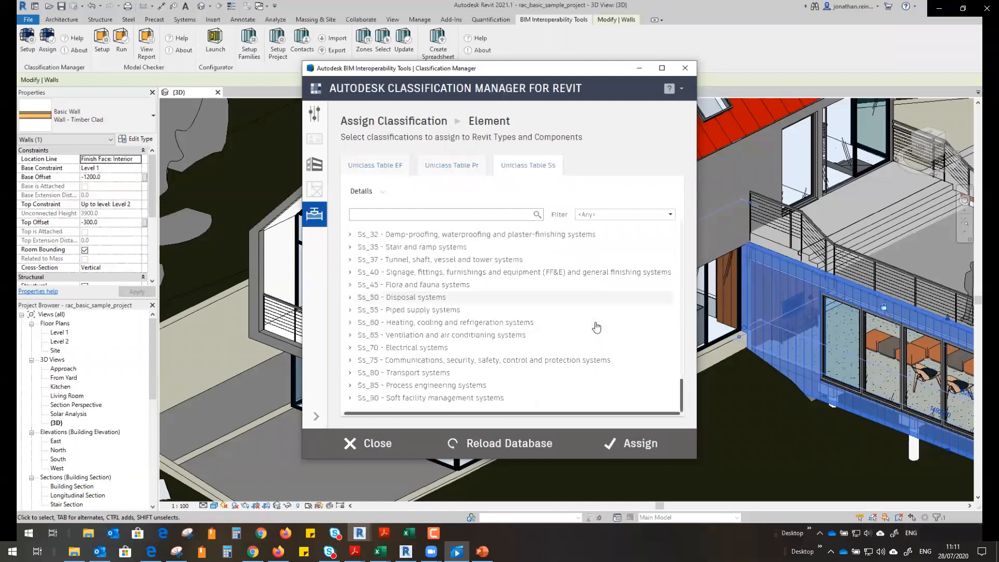
{"action": "scroll", "coordinate": [596, 327], "scroll_direction": "up", "scroll_amount": 5}
{"action": "scroll", "coordinate": [596, 327], "scroll_direction": "up", "scroll_amount": 6}
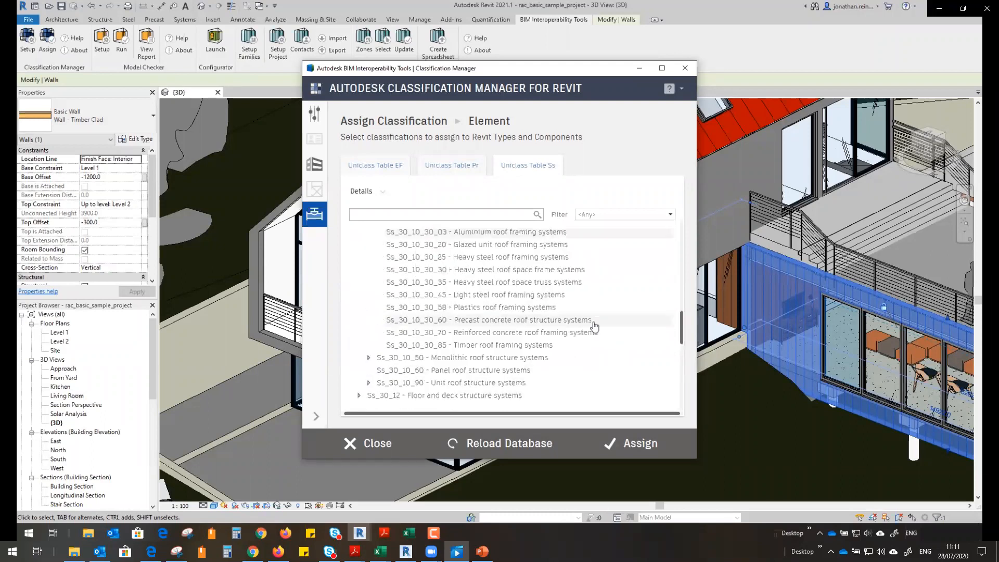
{"action": "scroll", "coordinate": [594, 326], "scroll_direction": "up", "scroll_amount": 2}
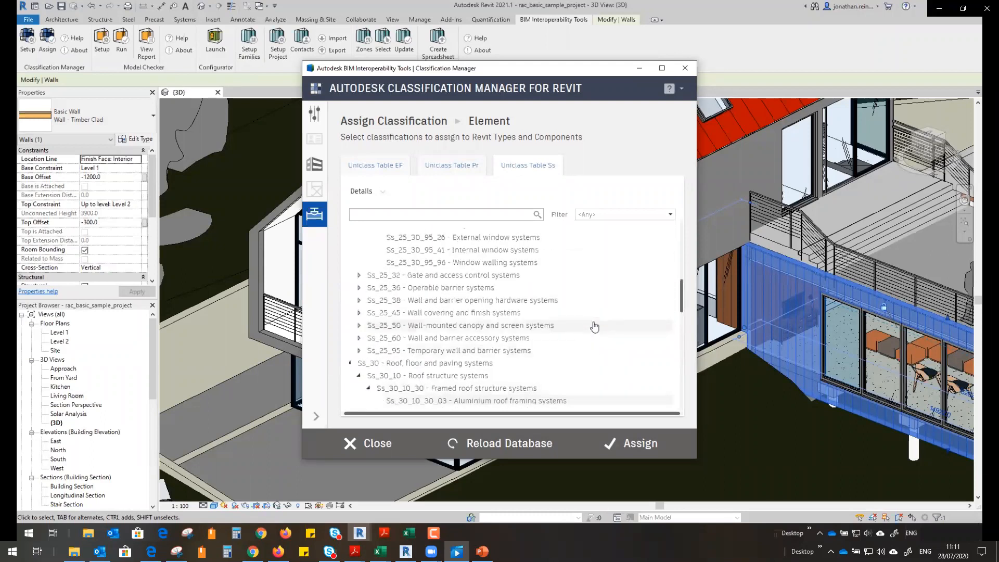
{"action": "scroll", "coordinate": [594, 327], "scroll_direction": "up", "scroll_amount": 3}
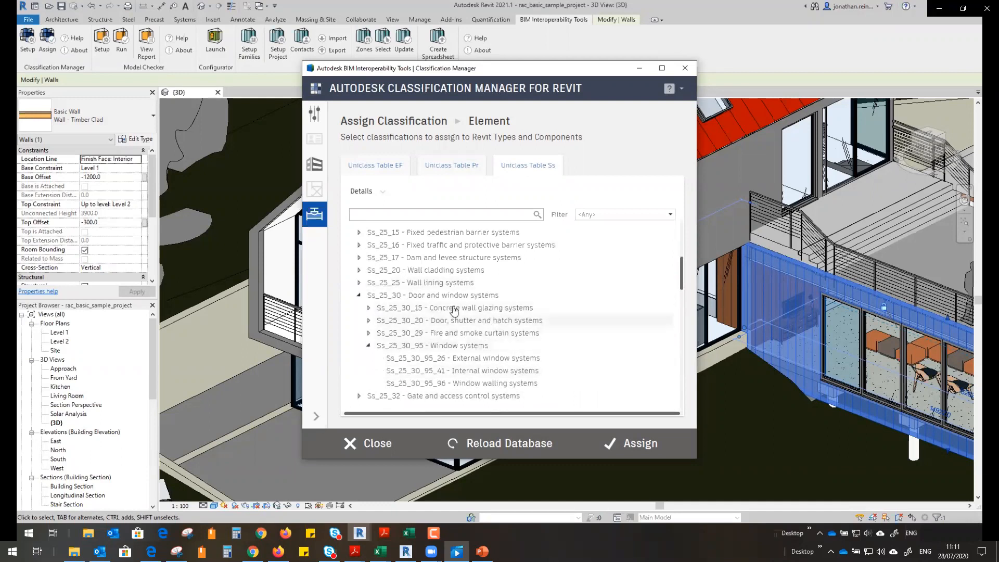
- Assign Ss_25_20_68_50 - Metal profiled sheet cladding systems to the timber clad wall and check the classification in its type properties
{"action": "left_click", "coordinate": [358, 270]}
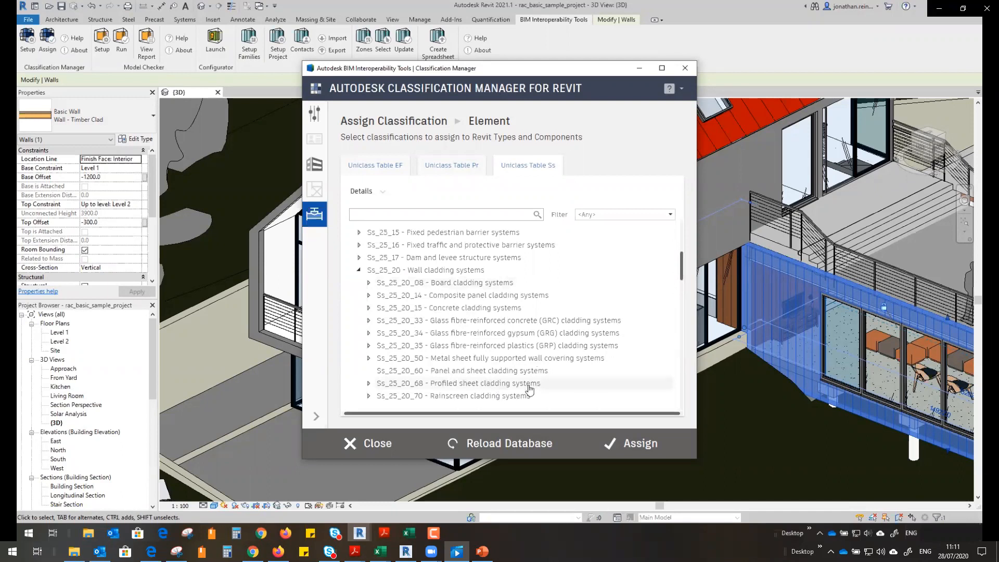
{"action": "scroll", "coordinate": [558, 322], "scroll_direction": "down", "scroll_amount": 2}
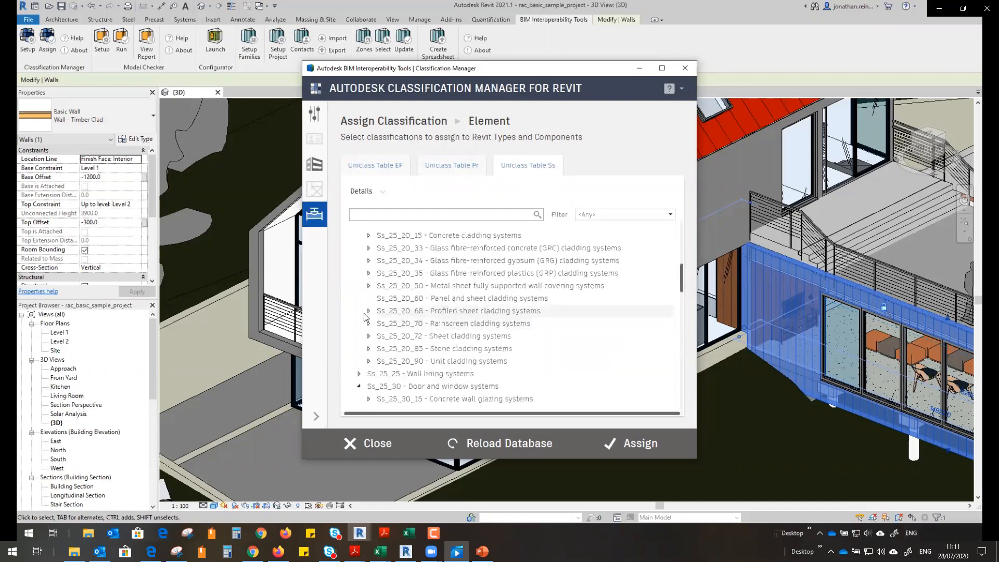
{"action": "left_click", "coordinate": [368, 312]}
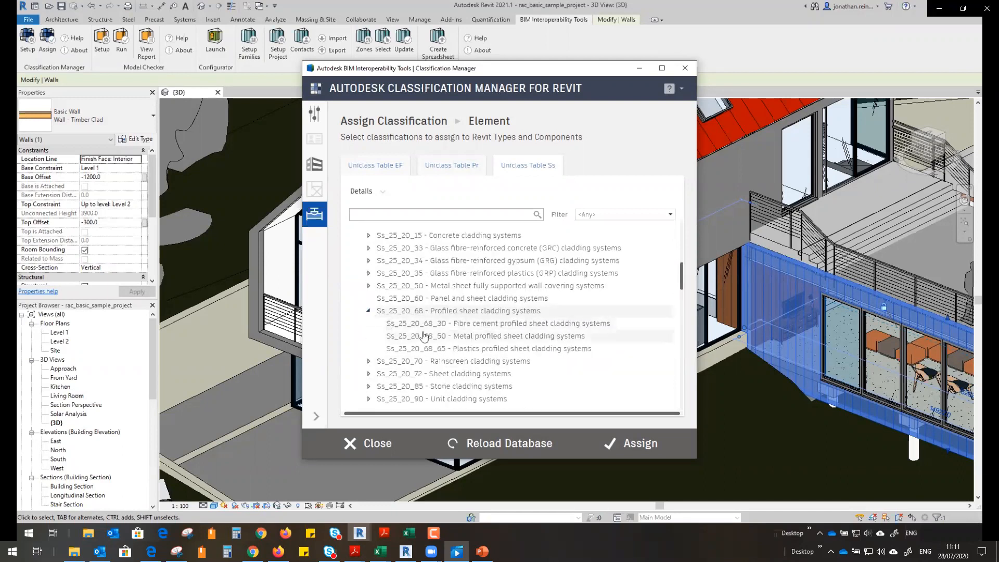
{"action": "left_click", "coordinate": [526, 337]}
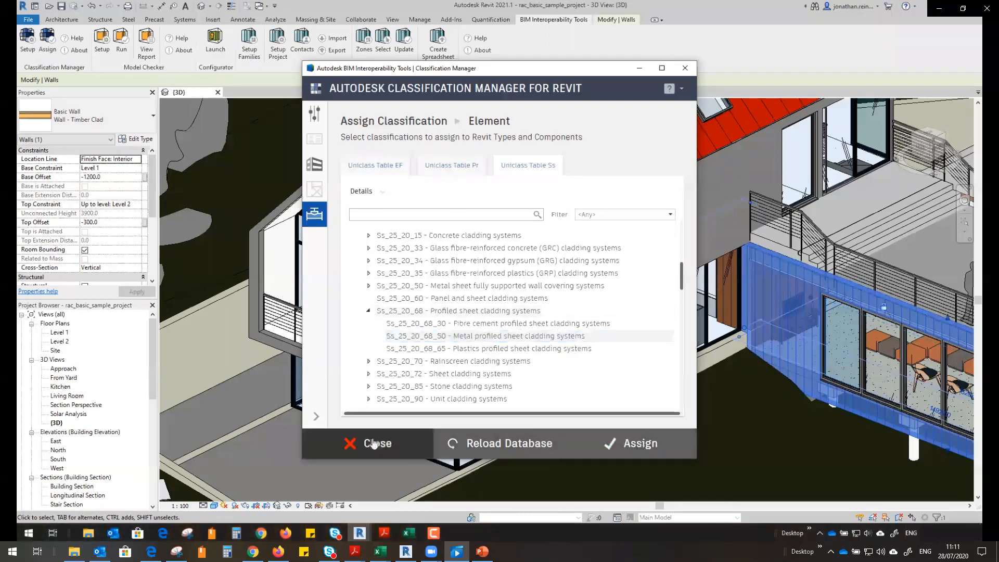
{"action": "left_click", "coordinate": [373, 442]}
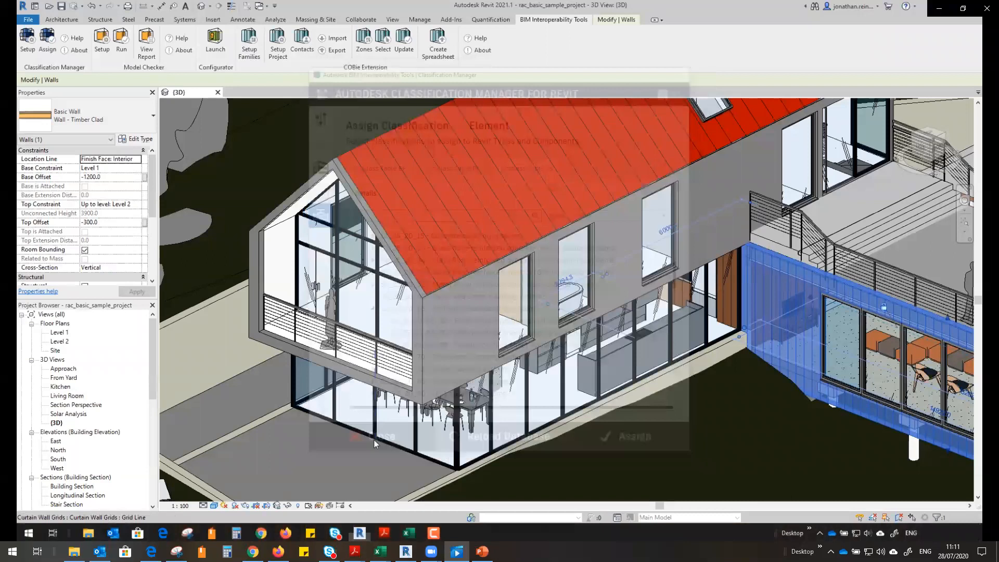
{"action": "left_click", "coordinate": [138, 141]}
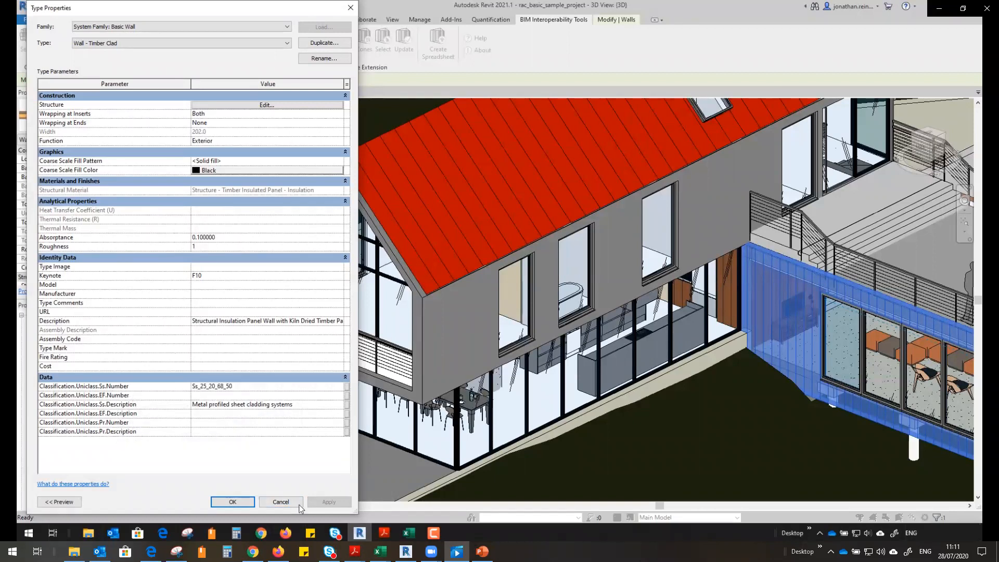
{"action": "left_click", "coordinate": [300, 504]}
- Inspect the type properties of the gable balcony railing for its Uniclass classification parameters, leaving them unedited
{"action": "left_click", "coordinate": [333, 333]}
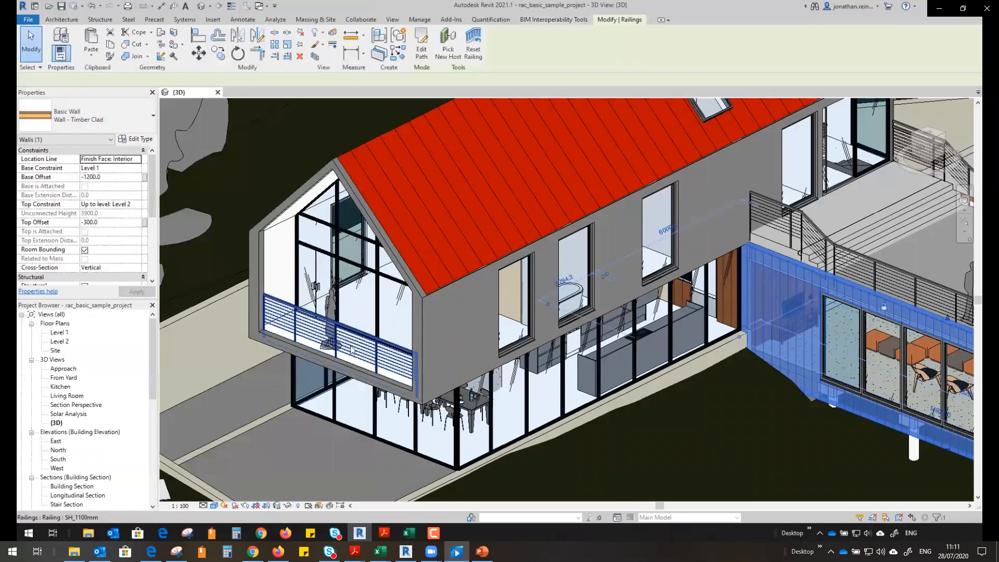
{"action": "left_click", "coordinate": [144, 144]}
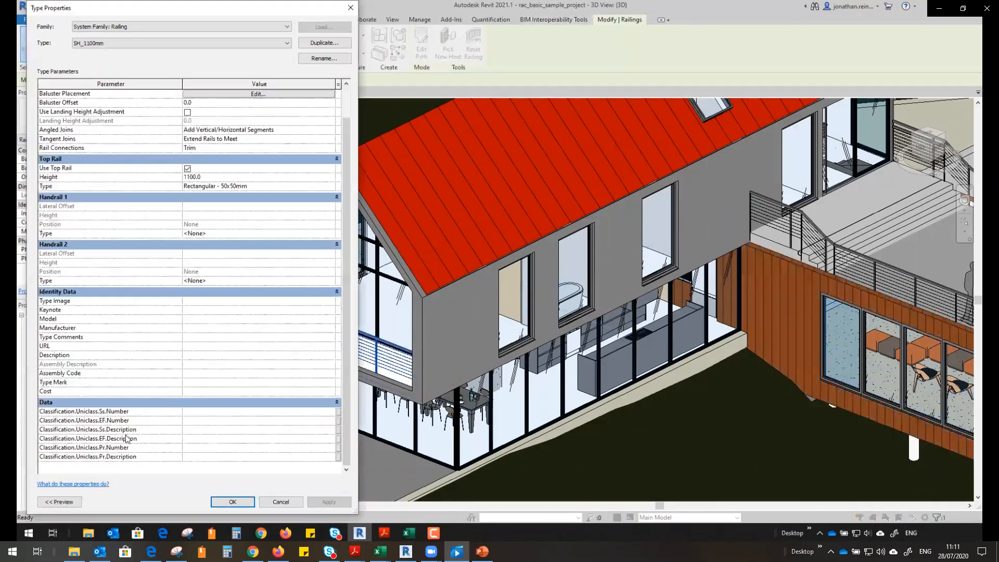
{"action": "left_click", "coordinate": [233, 502]}
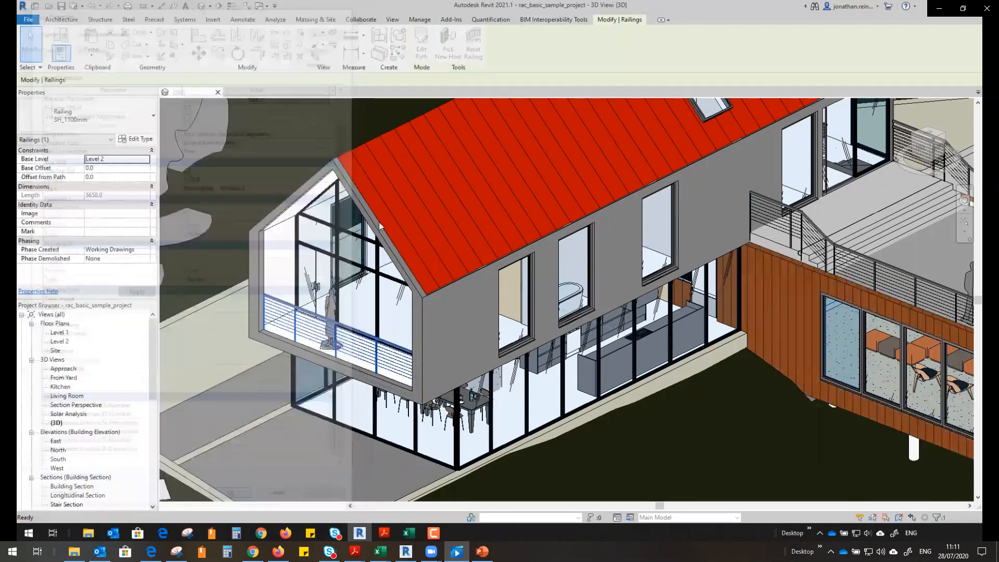
- Start the classification assignment for the balcony railing and search the Uniclass Table Ss for "RAIL" and for "railing"
{"action": "left_click", "coordinate": [554, 19]}
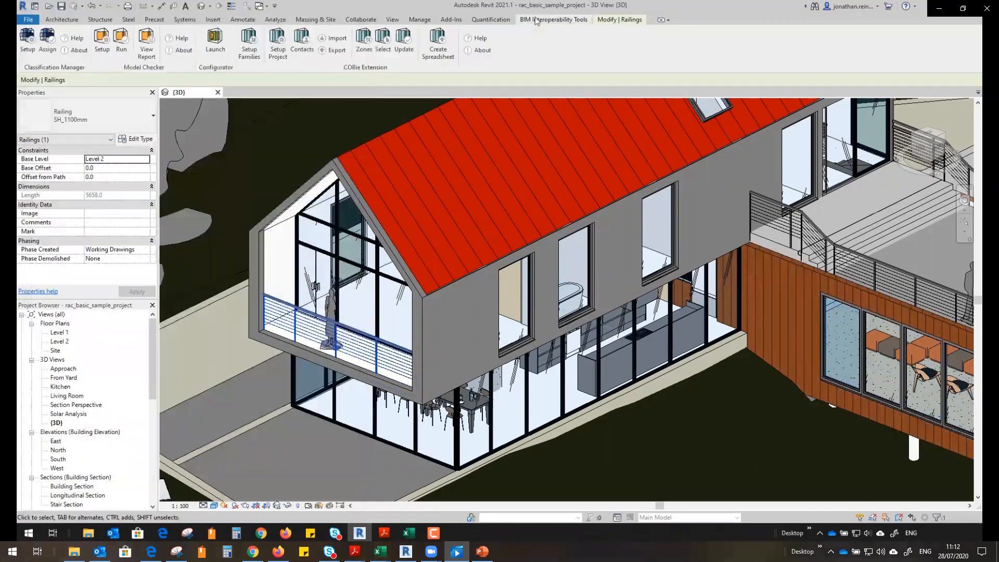
{"action": "left_click", "coordinate": [48, 42]}
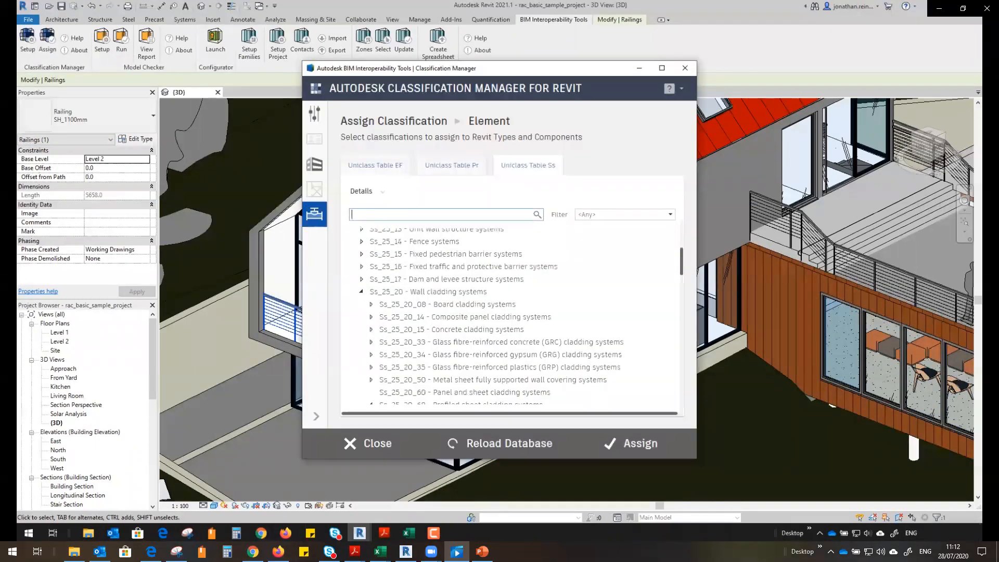
{"action": "type", "text": "R"}
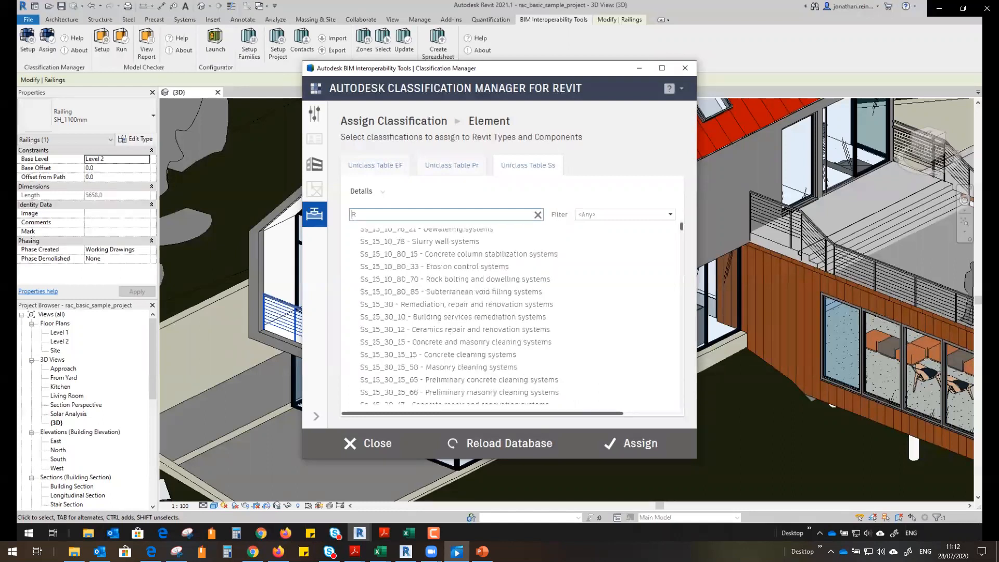
{"action": "type", "text": "AIL"}
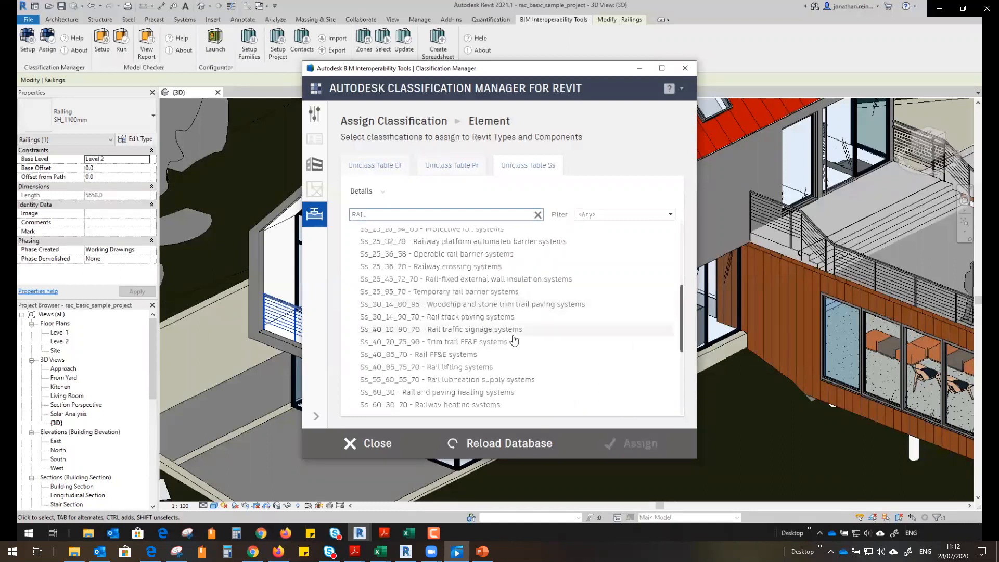
{"action": "scroll", "coordinate": [513, 343], "scroll_direction": "up", "scroll_amount": 4}
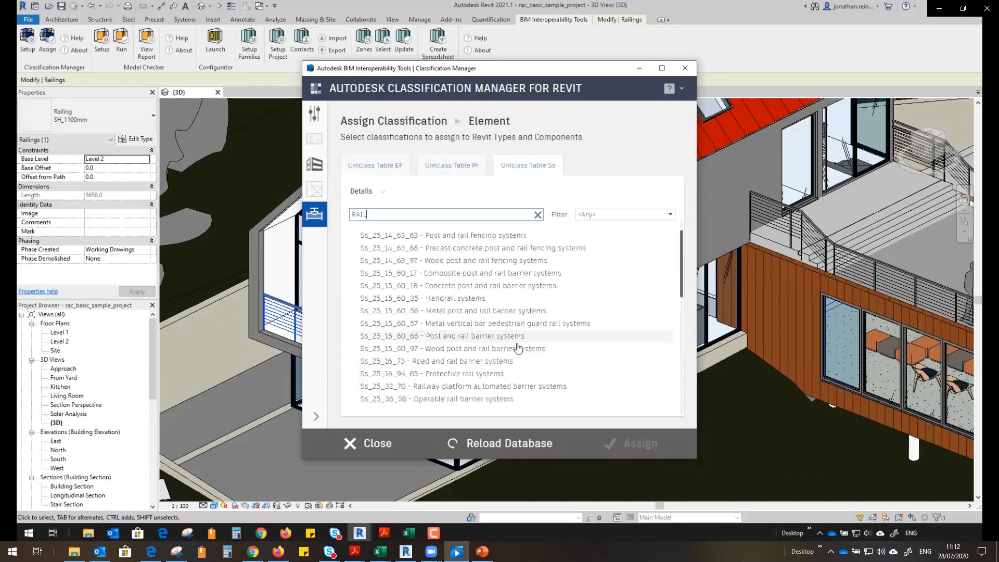
{"action": "left_click", "coordinate": [537, 214]}
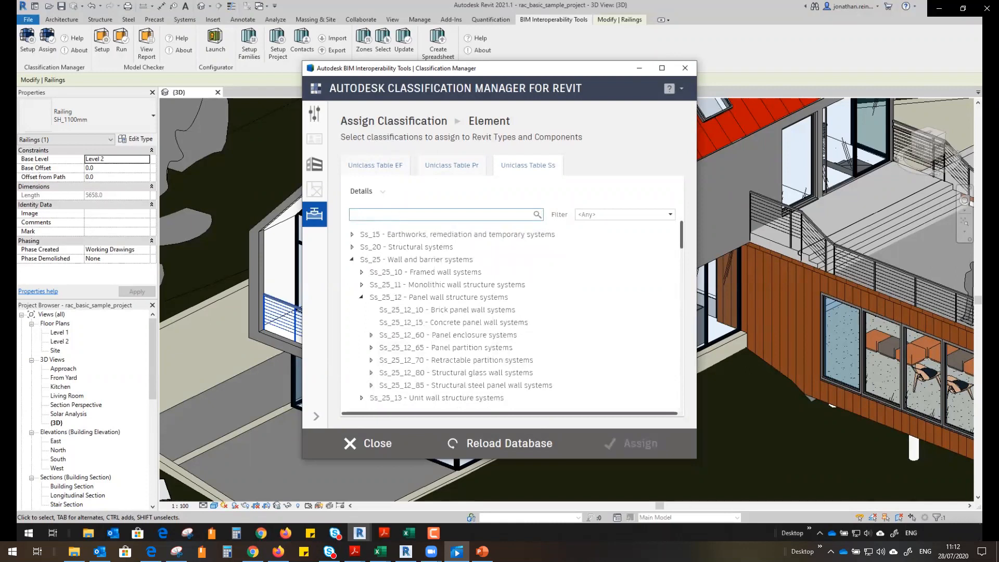
{"action": "type", "text": "r"}
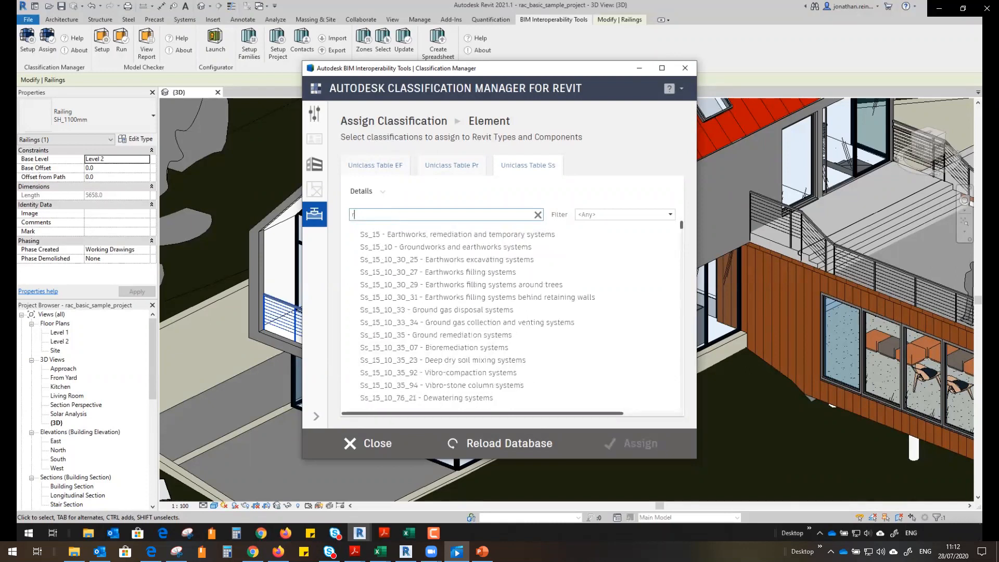
{"action": "type", "text": "ailing"}
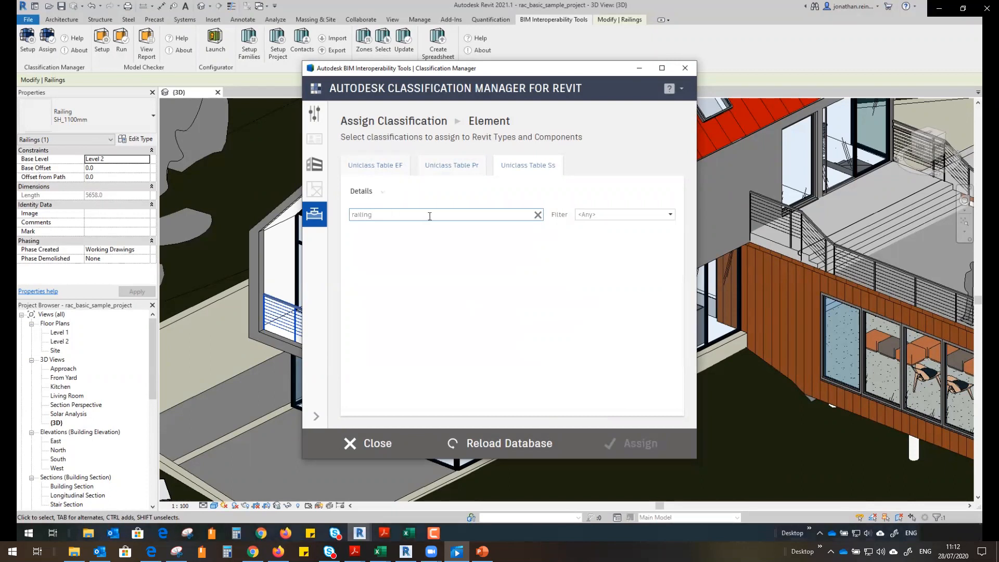
- Shorten the search to "rail", assign Ss_25_14_63_63 - Post and rail fencing systems to the railing, and close the Classification Manager
{"action": "key", "text": "BackSpace"}
{"action": "key", "text": "BackSpace"}
{"action": "key", "text": "BackSpace"}
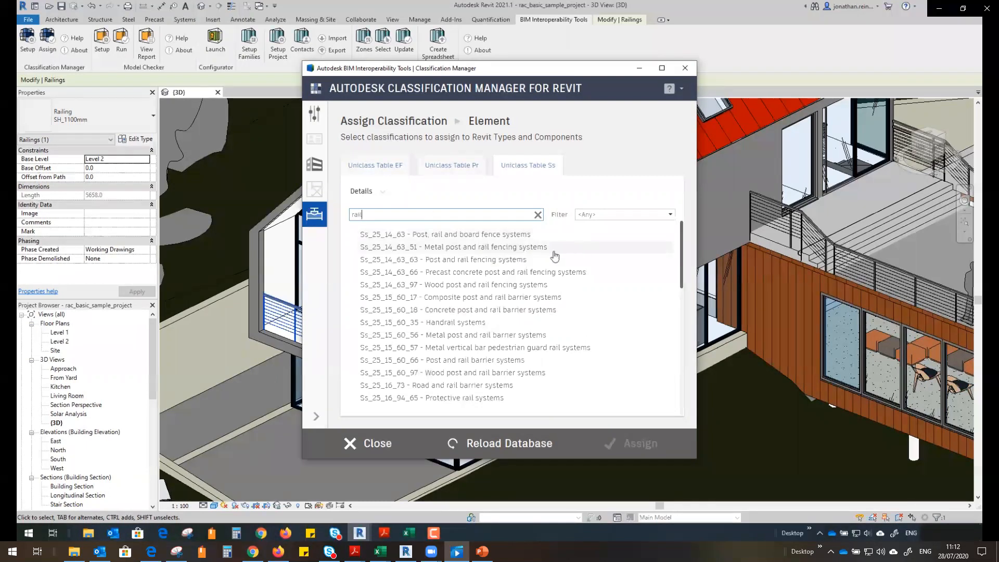
{"action": "left_click", "coordinate": [536, 263]}
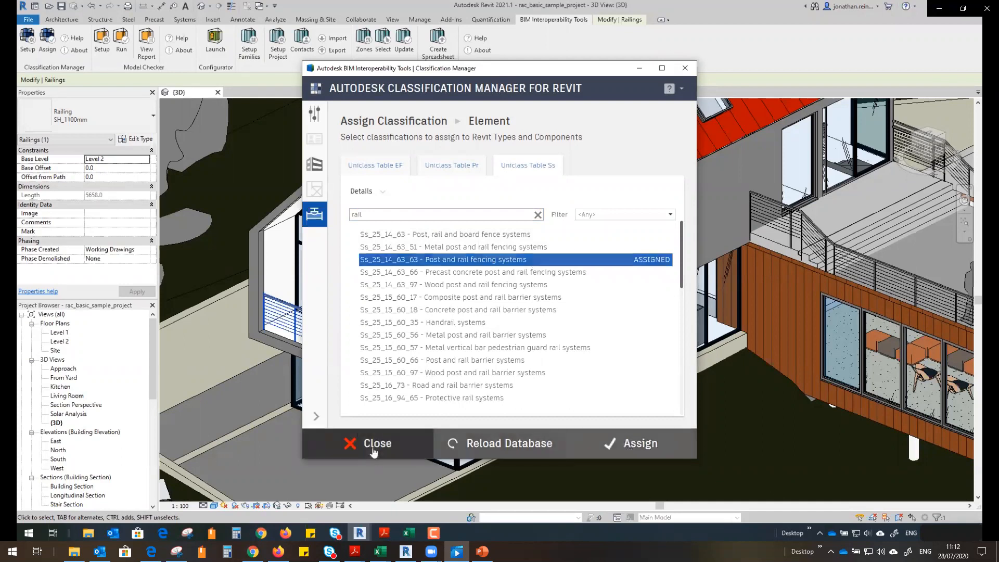
{"action": "left_click", "coordinate": [357, 432]}
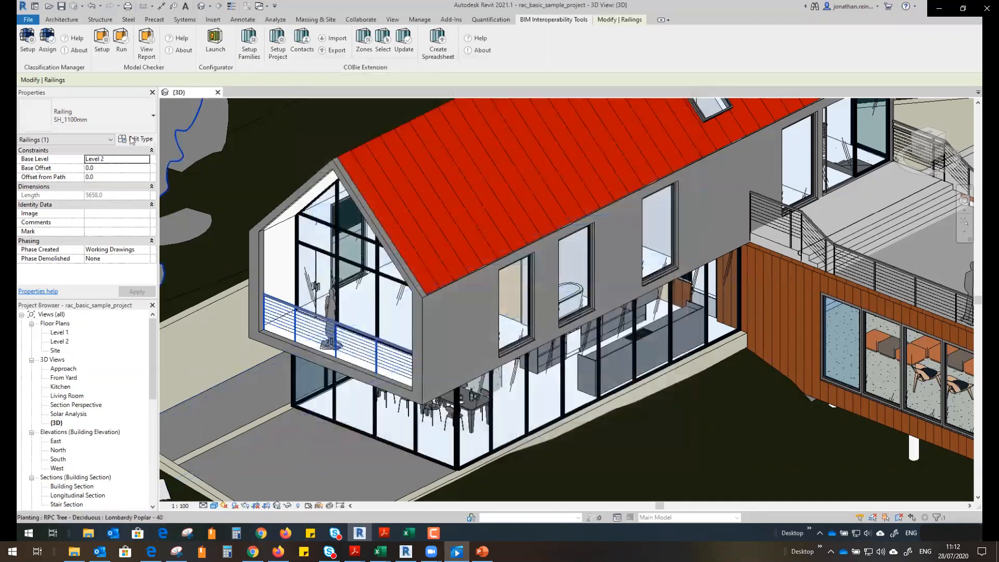
- Check the Uniclass Ss number and description in the balcony railing's type properties
{"action": "left_click", "coordinate": [132, 139]}
{"action": "scroll", "coordinate": [247, 431], "scroll_direction": "down", "scroll_amount": 3}
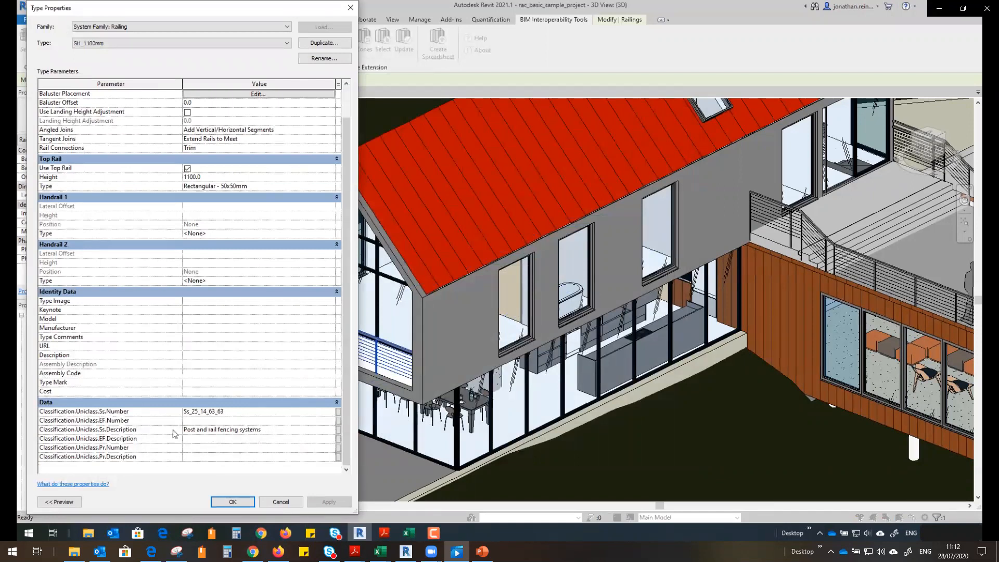
{"action": "left_click", "coordinate": [247, 504]}
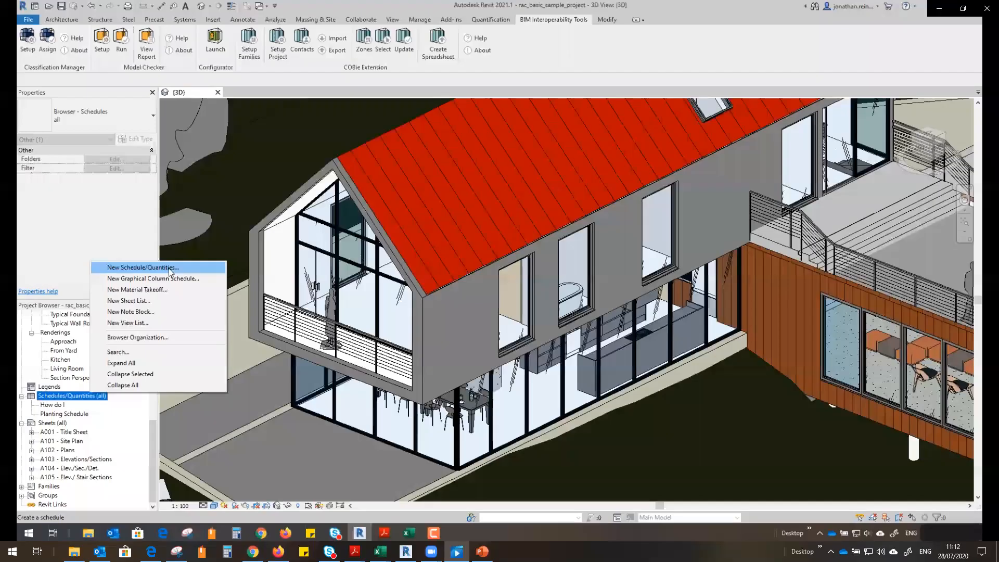
- Start a new building component schedule for the Windows category, named Window Schedule, with the Learning Content phase
{"action": "left_click", "coordinate": [169, 269]}
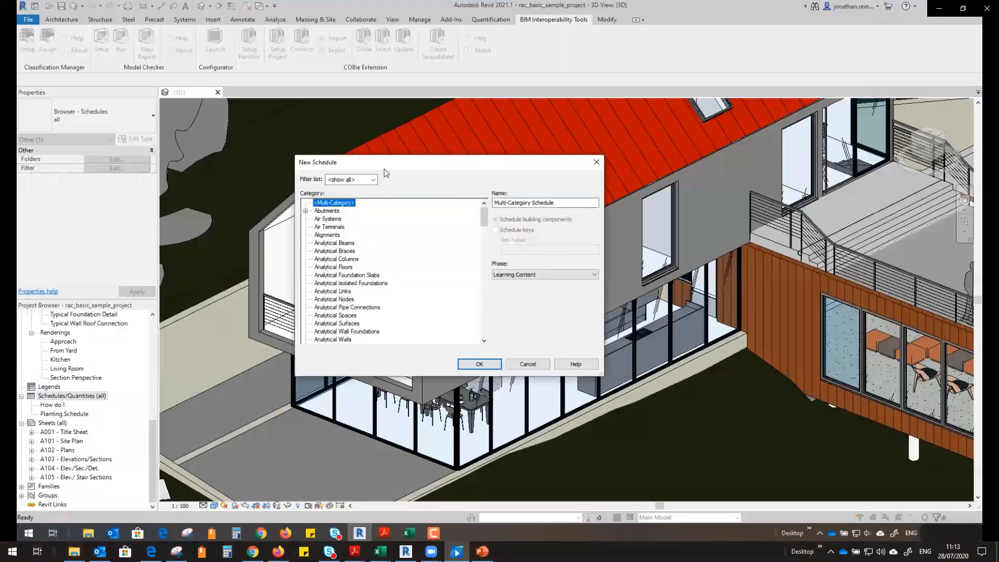
{"action": "left_click_drag", "start_coordinate": [384, 169], "coordinate": [314, 191]}
{"action": "scroll", "coordinate": [321, 362], "scroll_direction": "down", "scroll_amount": 20}
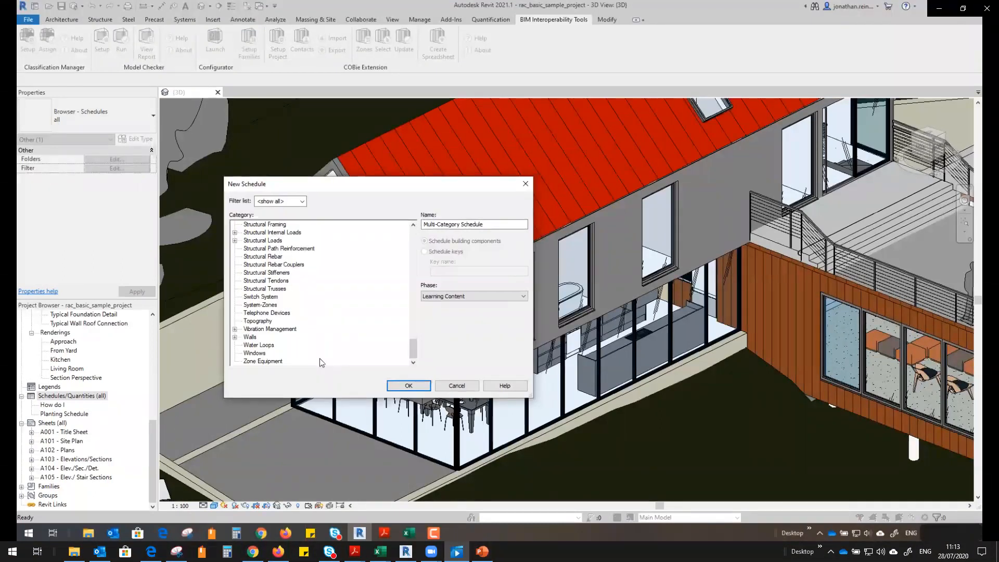
{"action": "left_click", "coordinate": [256, 353]}
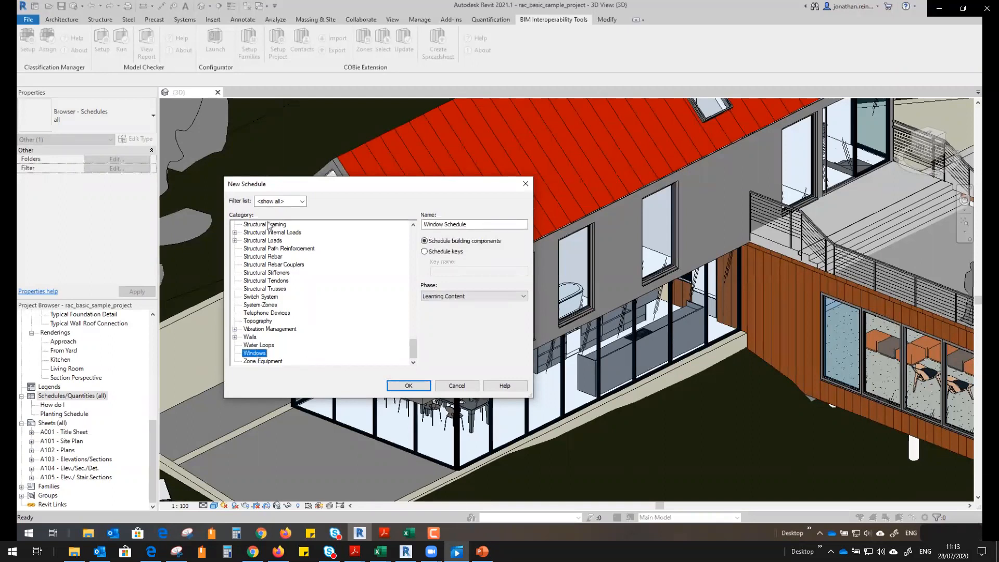
{"action": "left_click", "coordinate": [407, 389]}
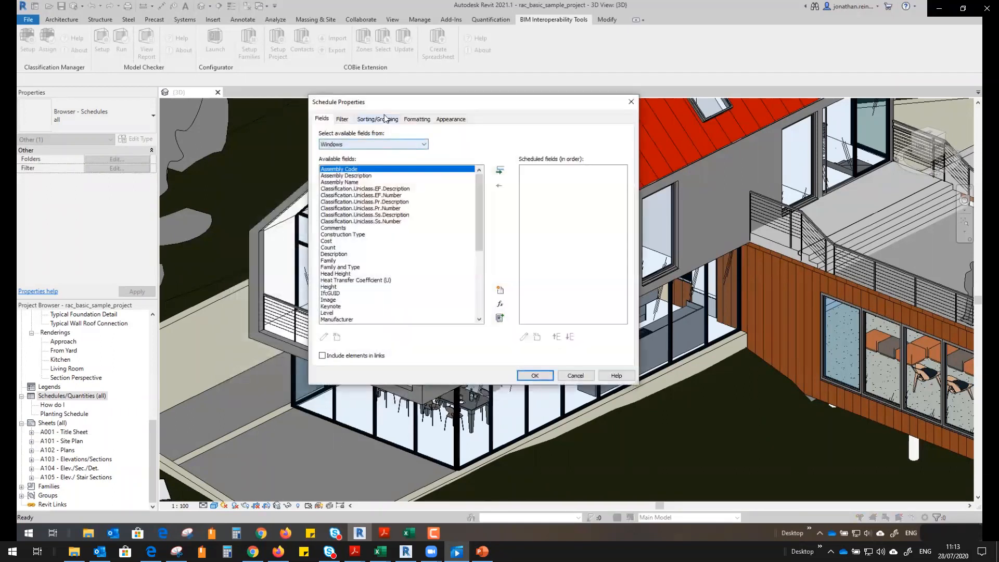
- Add the six Classification.Uniclass EF, Pr and Ss description and number fields plus Family and Type to the window schedule
{"action": "left_click", "coordinate": [389, 190]}
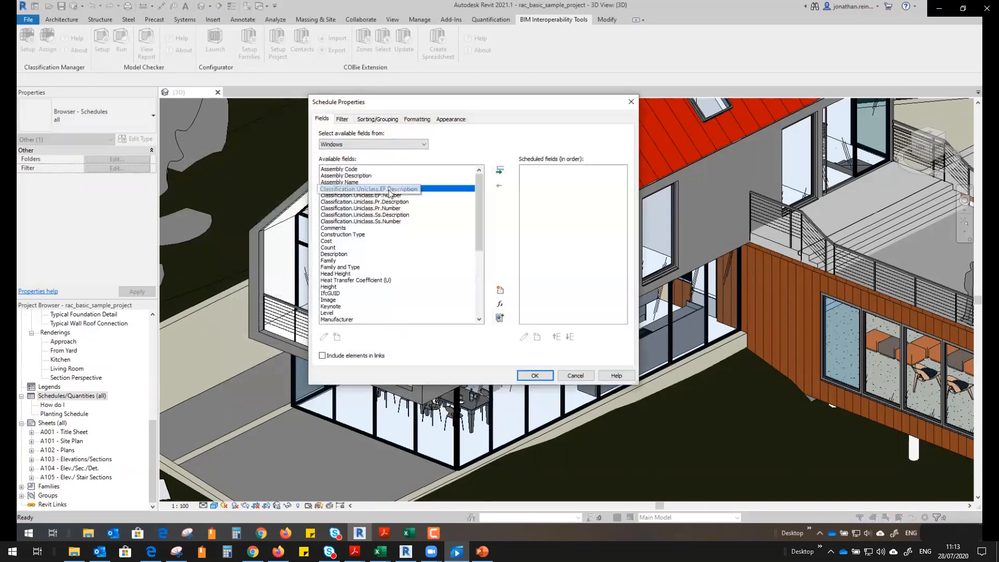
{"action": "left_click", "coordinate": [400, 195], "text": "shift"}
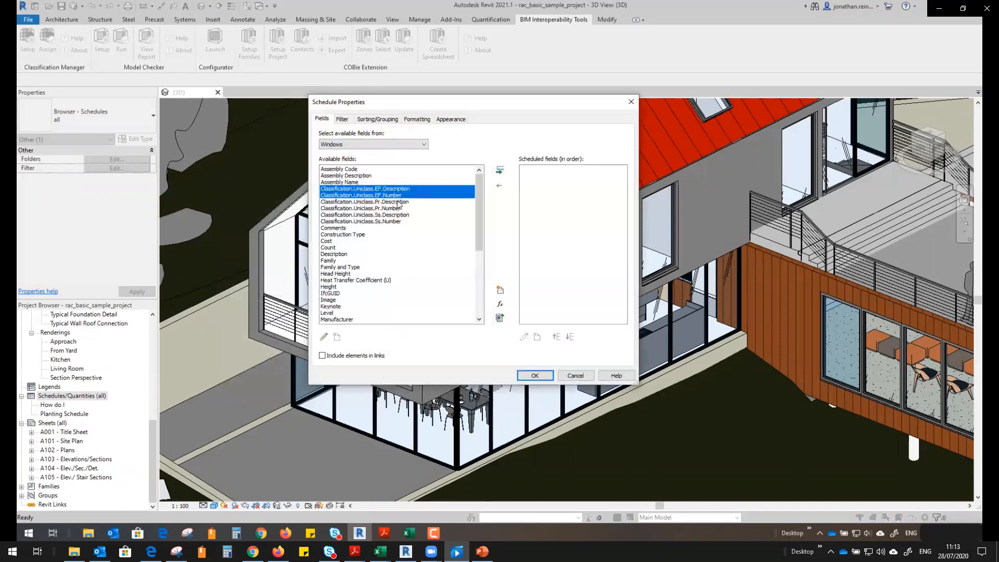
{"action": "left_click_drag", "start_coordinate": [398, 203], "coordinate": [396, 224]}
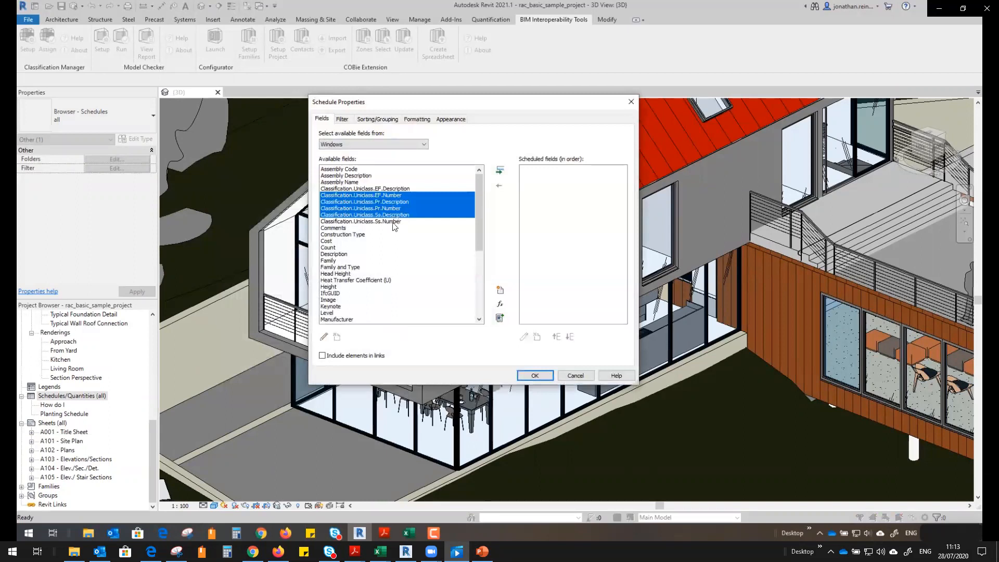
{"action": "left_click", "coordinate": [401, 190], "text": "ctrl"}
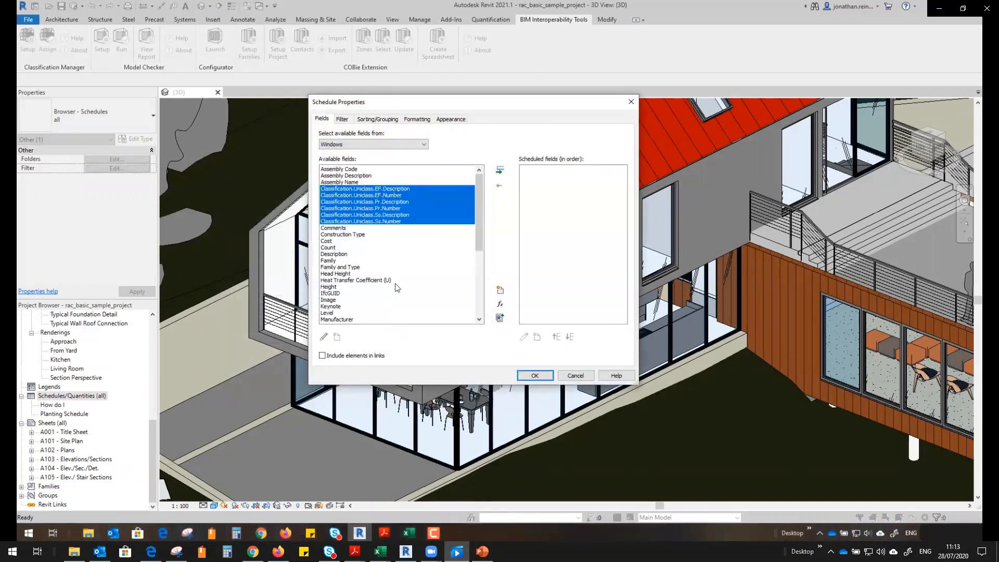
{"action": "left_click", "coordinate": [352, 268], "text": "ctrl"}
{"action": "left_click", "coordinate": [500, 170]}
- Move Family and Type to the start of the scheduled fields and create the window schedule
{"action": "left_click", "coordinate": [553, 209]}
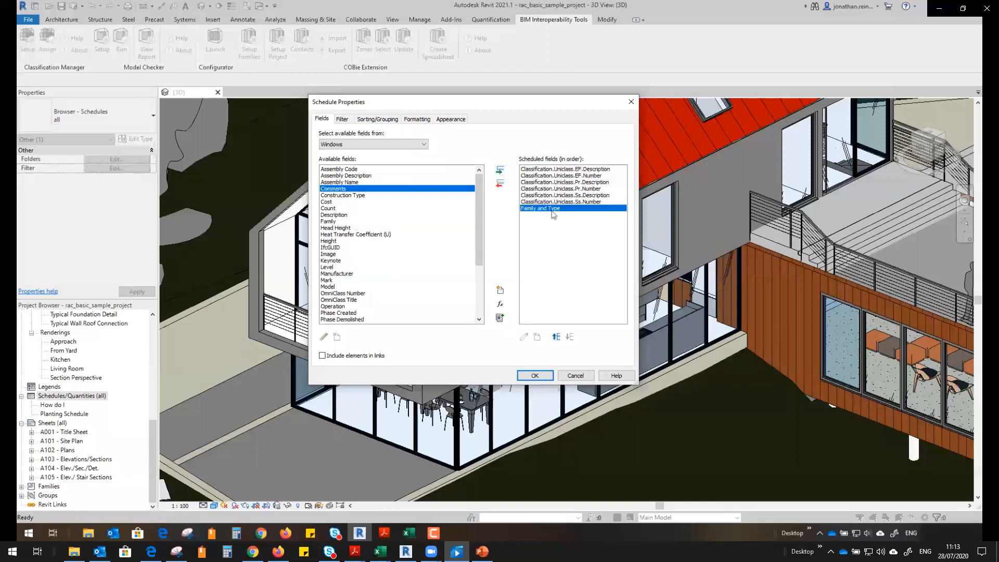
{"action": "left_click", "coordinate": [556, 337]}
{"action": "left_click", "coordinate": [556, 337]}
{"action": "left_click", "coordinate": [556, 337]}
{"action": "left_click", "coordinate": [556, 337]}
{"action": "left_click", "coordinate": [556, 337]}
{"action": "left_click", "coordinate": [556, 336]}
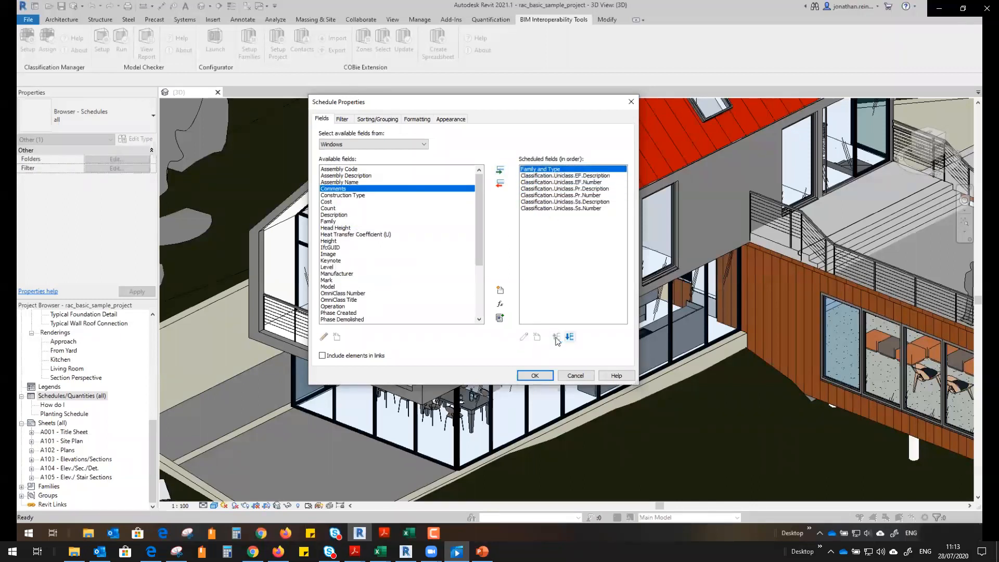
{"action": "left_click", "coordinate": [535, 376]}
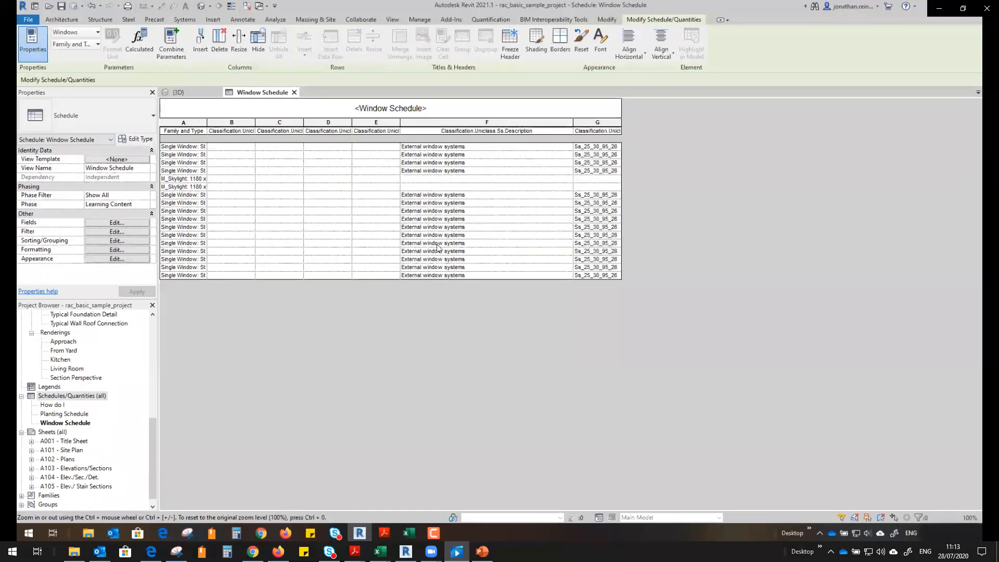
- Widen the Family and Type and Classification.Uniclass.Ss.Number columns so their full text fits
{"action": "left_click_drag", "start_coordinate": [206, 127], "coordinate": [319, 123]}
{"action": "left_click", "coordinate": [276, 171]}
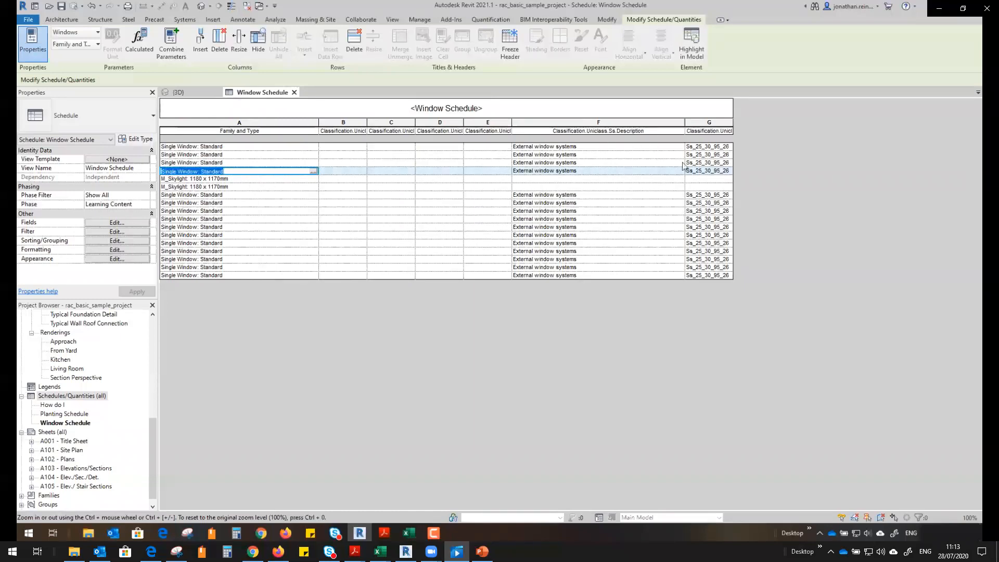
{"action": "left_click", "coordinate": [653, 171]}
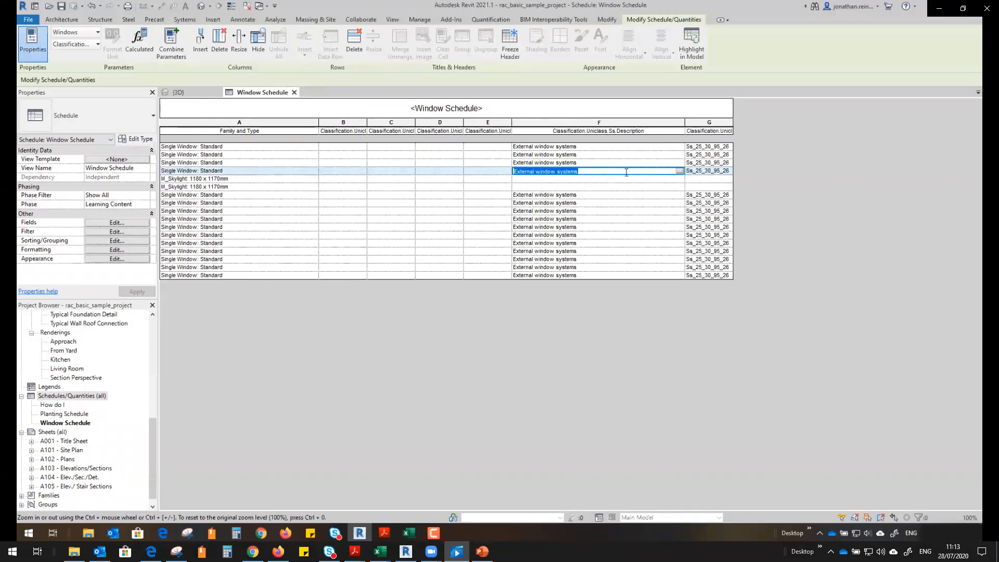
{"action": "left_click", "coordinate": [732, 122]}
{"action": "left_click_drag", "start_coordinate": [732, 122], "coordinate": [801, 122]}
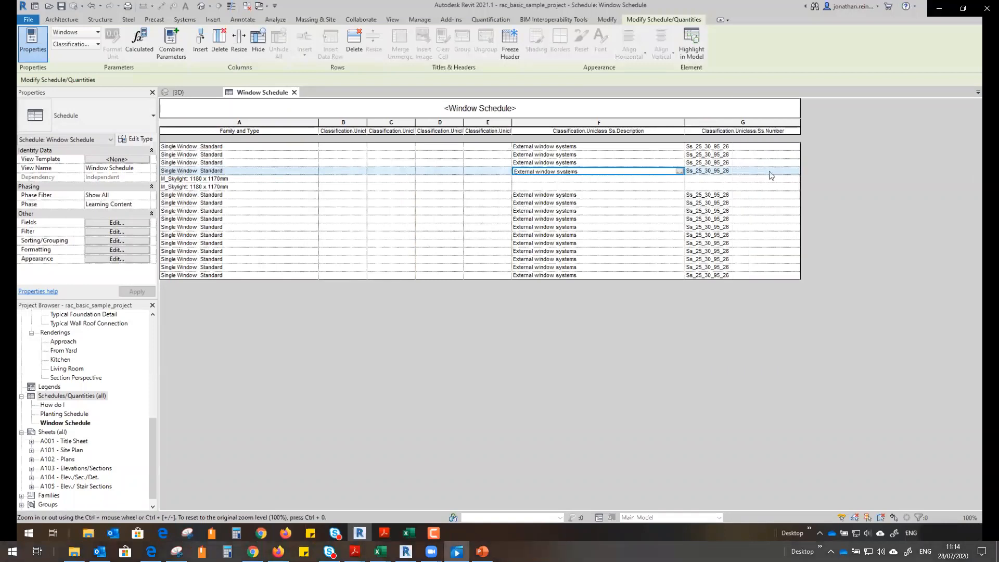
- Highlight the first M_Skylight: 1180 x 1170mm schedule entry in the 3D model and dismiss the view prompt
{"action": "left_click", "coordinate": [598, 179]}
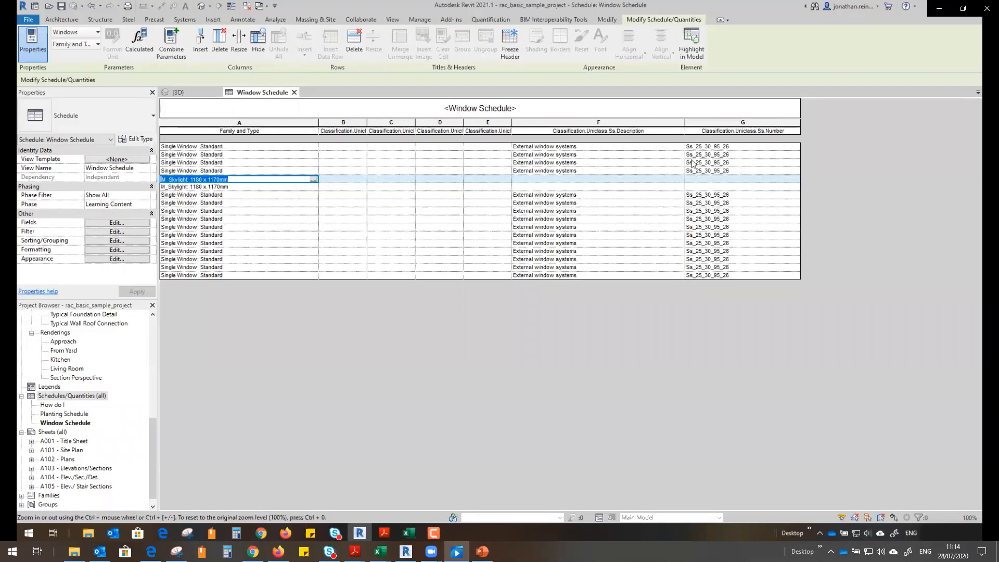
{"action": "left_click", "coordinate": [688, 41]}
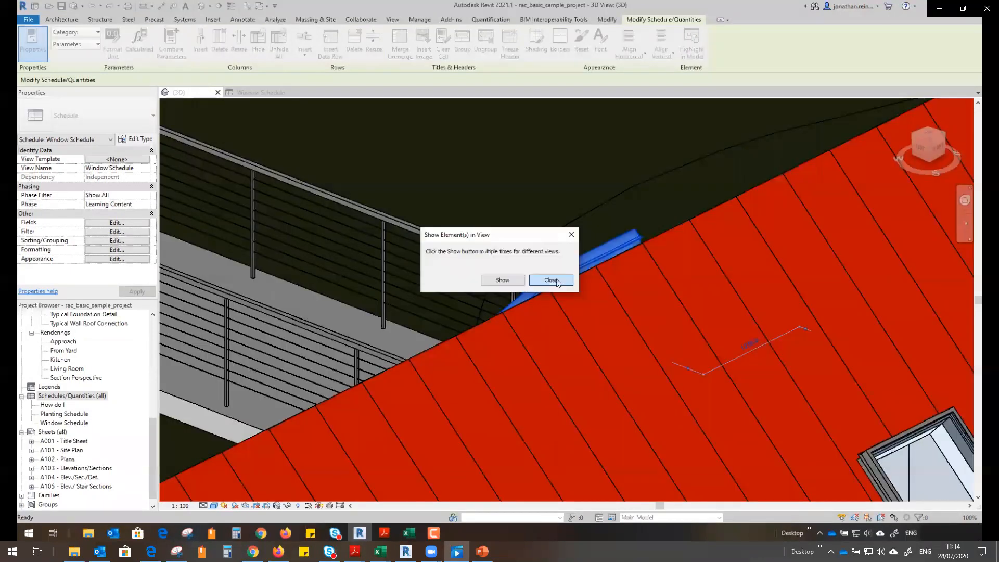
{"action": "left_click", "coordinate": [553, 279]}
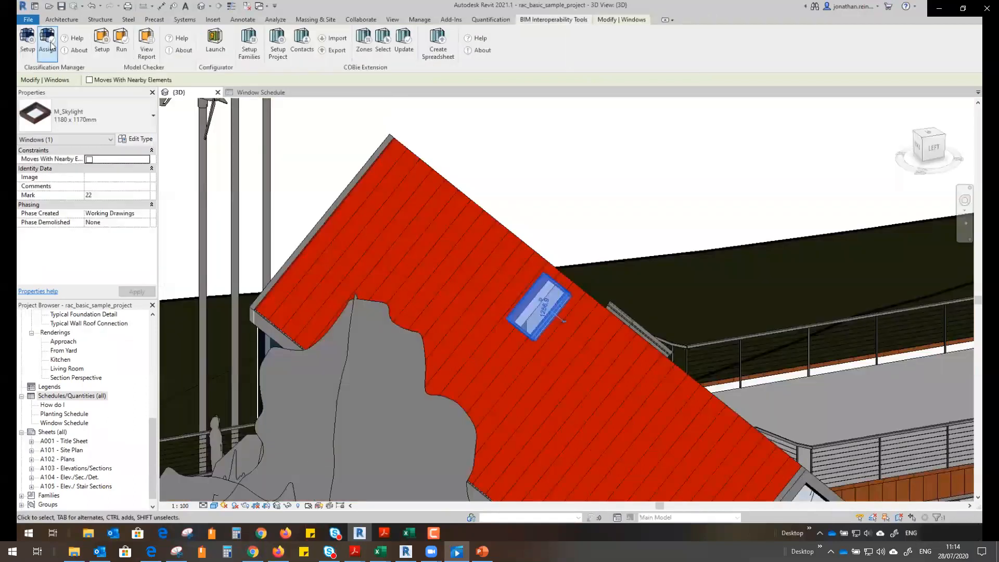
- Open the classification assignment for the selected skylight, close it without assigning anything, and reopen the Window Schedule
{"action": "left_click", "coordinate": [48, 42]}
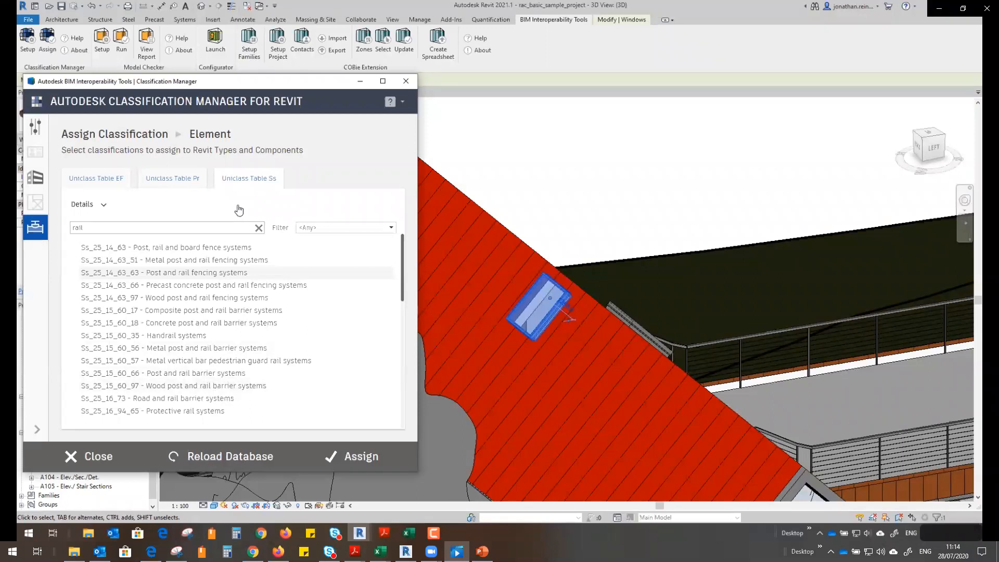
{"action": "left_click", "coordinate": [92, 457]}
{"action": "left_click", "coordinate": [69, 424]}
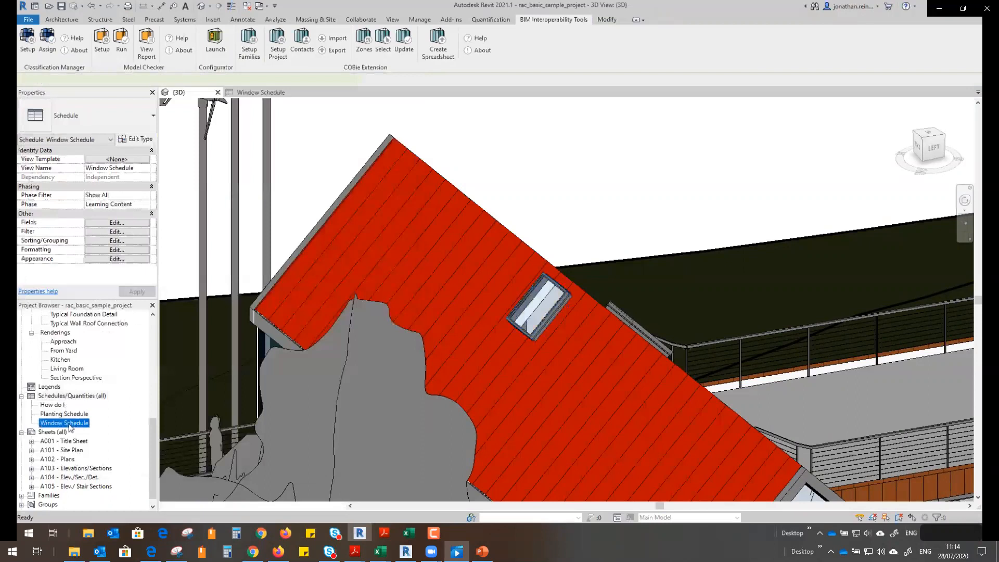
{"action": "double_click", "coordinate": [64, 423]}
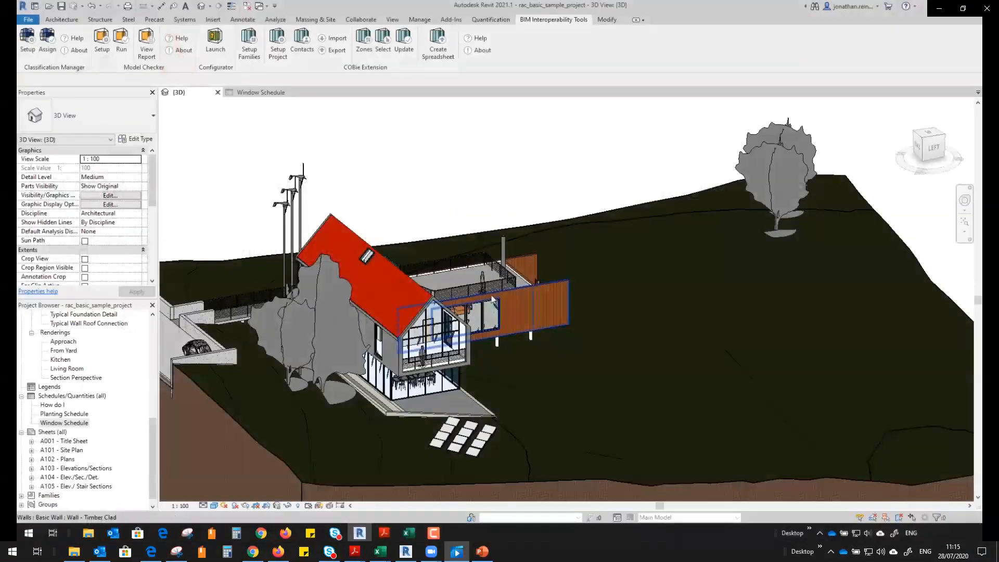
- Open the classification assignment for the timber clad wall, clear the previous search, and close it without assigning anything
{"action": "left_click", "coordinate": [490, 300]}
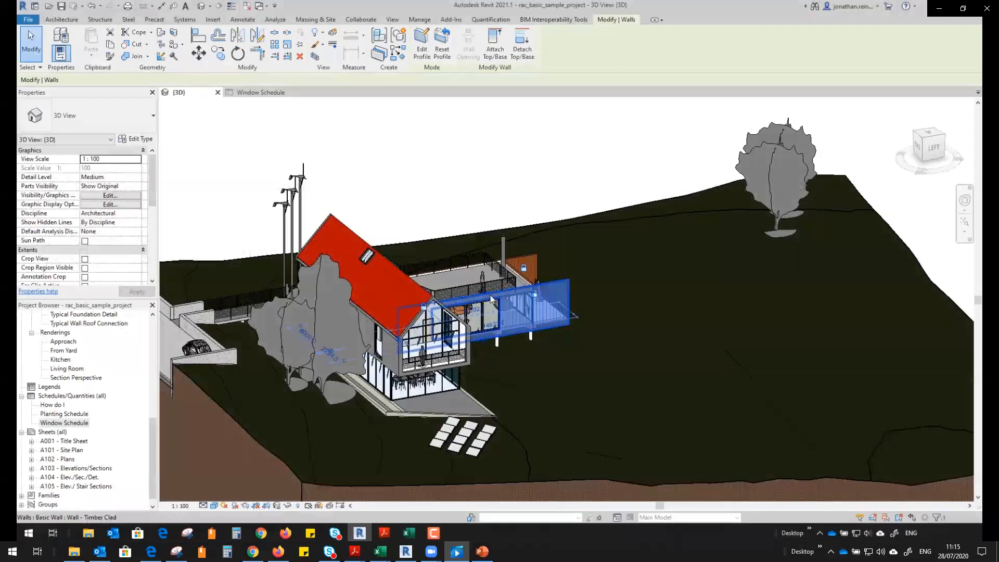
{"action": "left_click", "coordinate": [554, 19]}
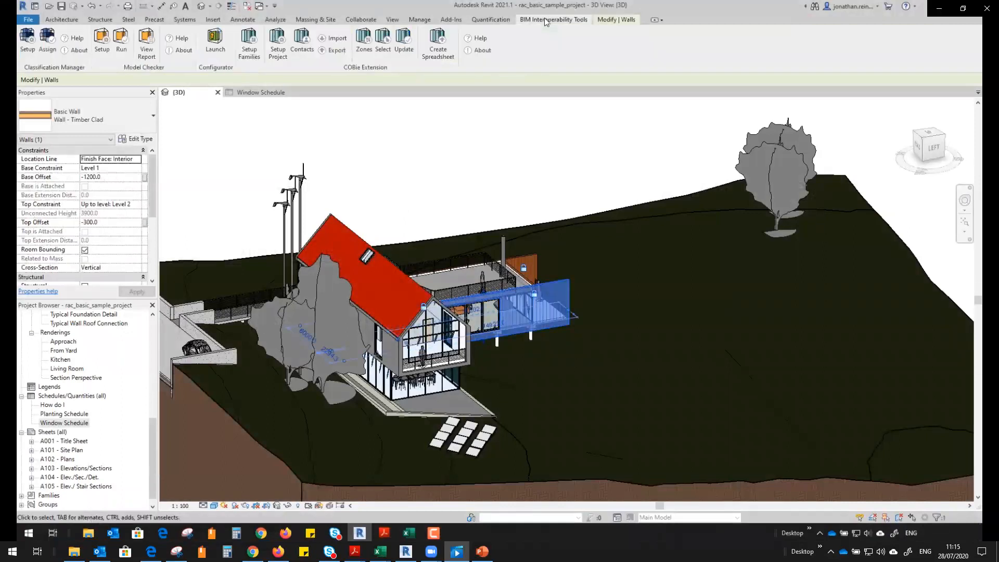
{"action": "left_click", "coordinate": [47, 42]}
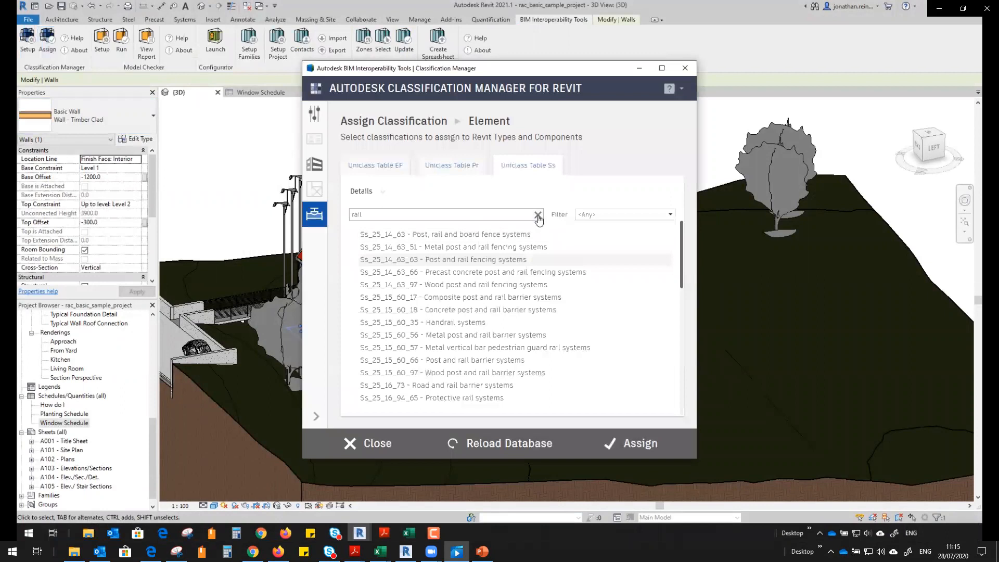
{"action": "left_click", "coordinate": [538, 215]}
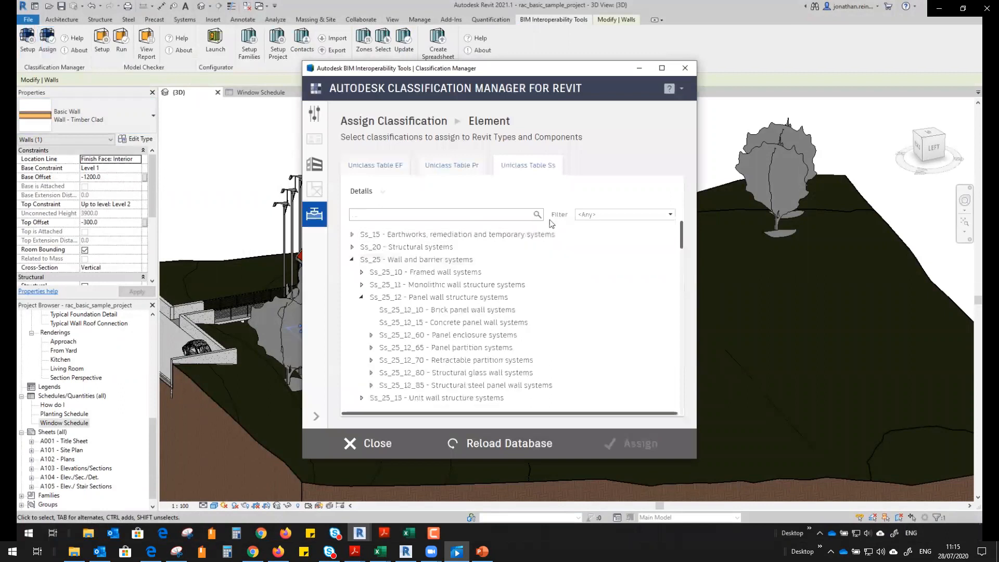
{"action": "left_click", "coordinate": [686, 69]}
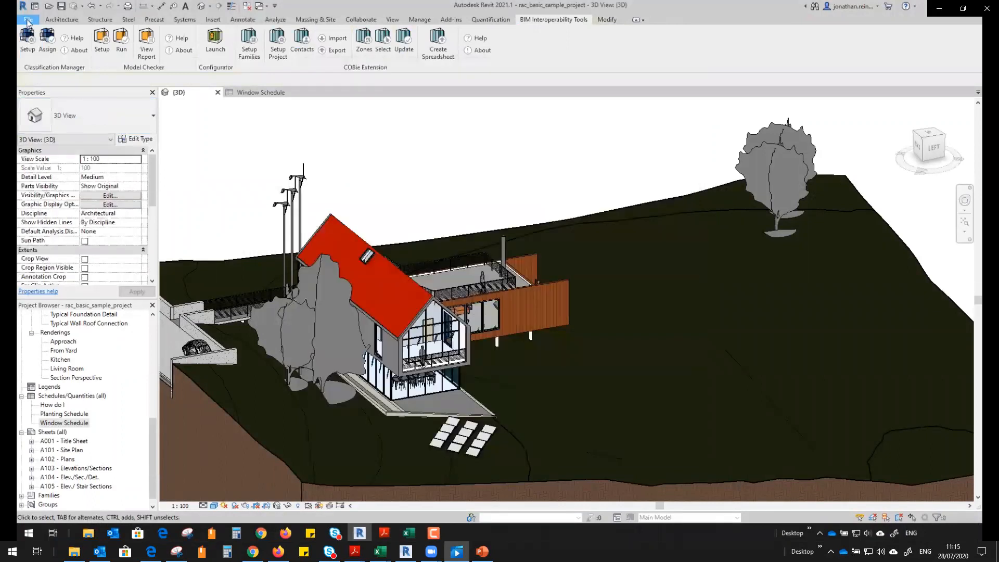
- Open the keyboard shortcut customization in the user interface options and filter the commands to BIM Interoperability Tools Tab
{"action": "left_click", "coordinate": [28, 20]}
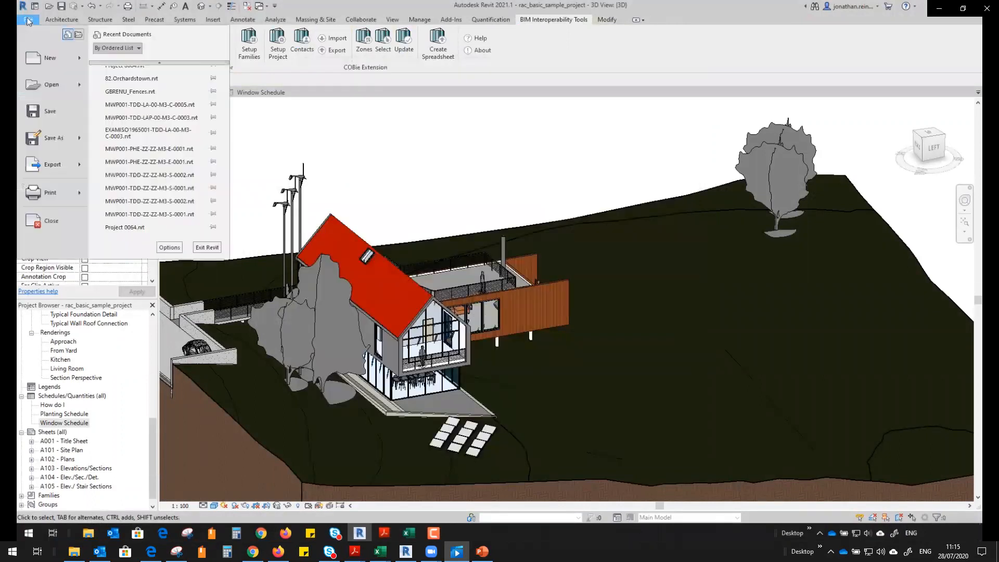
{"action": "left_click", "coordinate": [170, 248]}
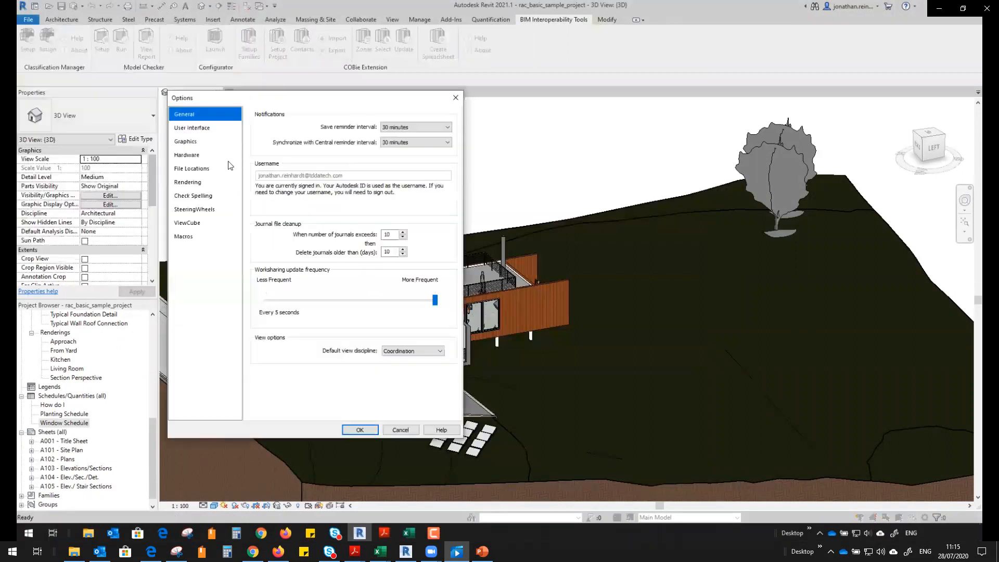
{"action": "left_click", "coordinate": [195, 127]}
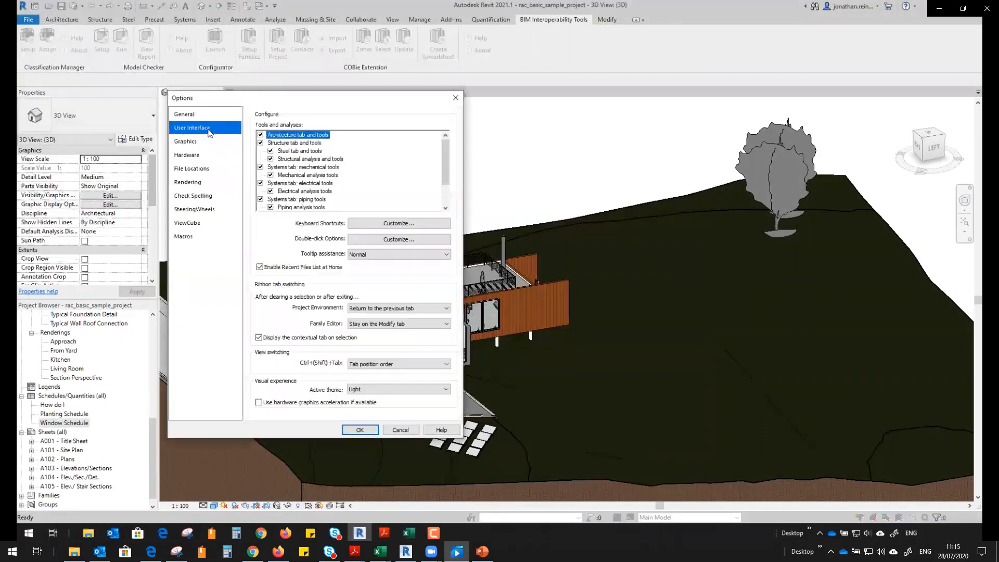
{"action": "left_click", "coordinate": [420, 224]}
{"action": "left_click", "coordinate": [279, 118]}
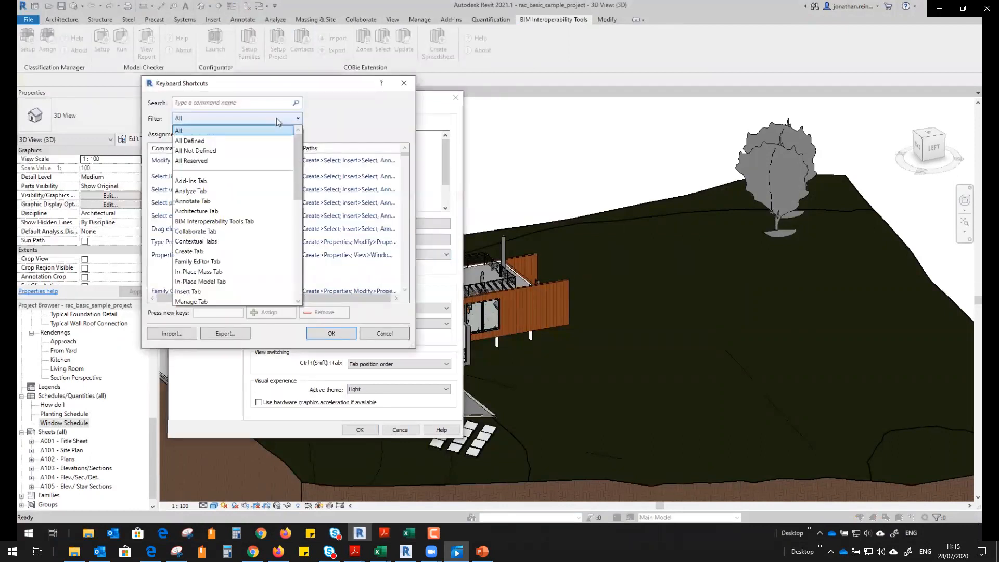
{"action": "left_click", "coordinate": [224, 222]}
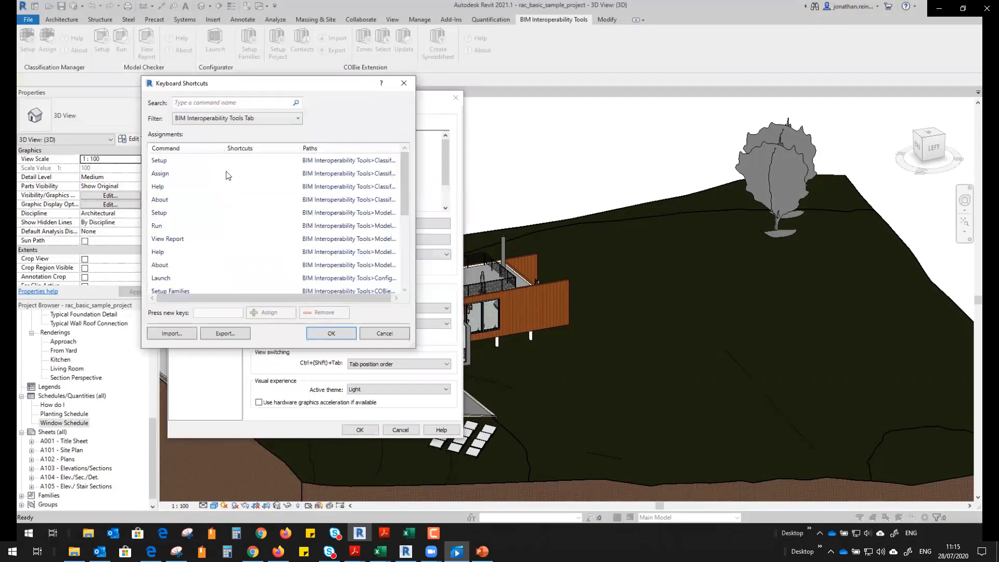
- Give the Classification Manager's Assign command the keyboard shortcut AC and accept the options
{"action": "left_click", "coordinate": [227, 174]}
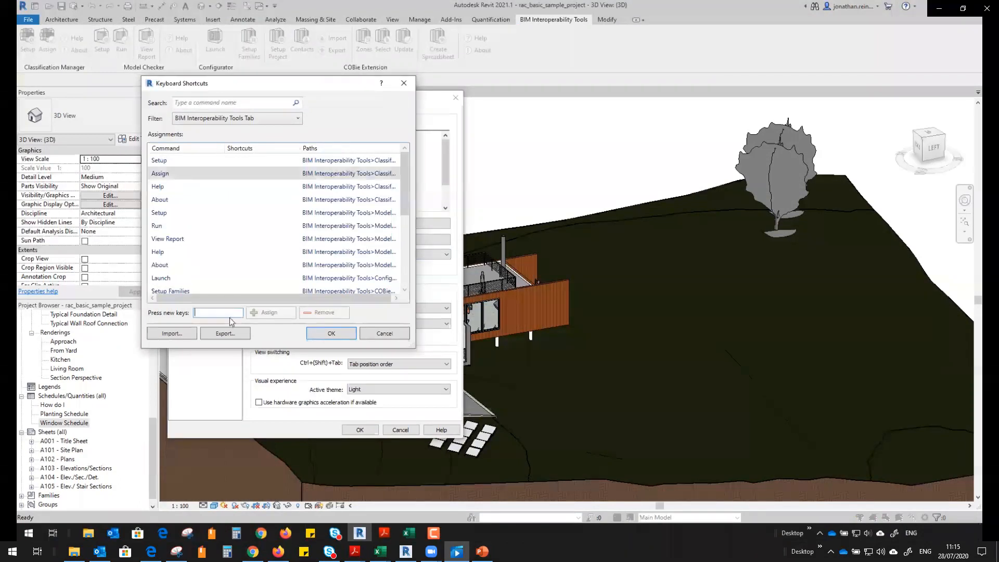
{"action": "type", "text": "AC"}
{"action": "left_click", "coordinate": [281, 314]}
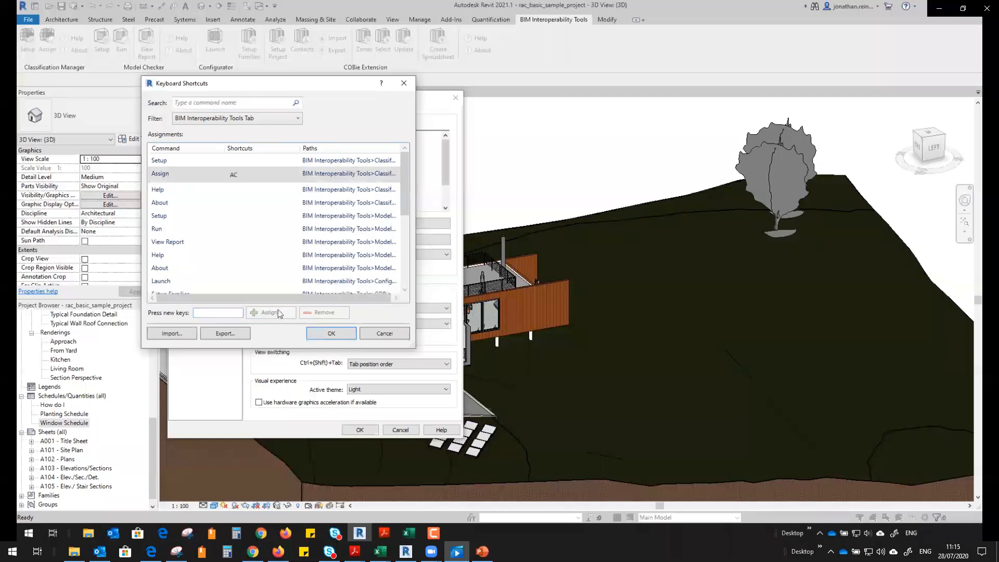
{"action": "left_click", "coordinate": [331, 333]}
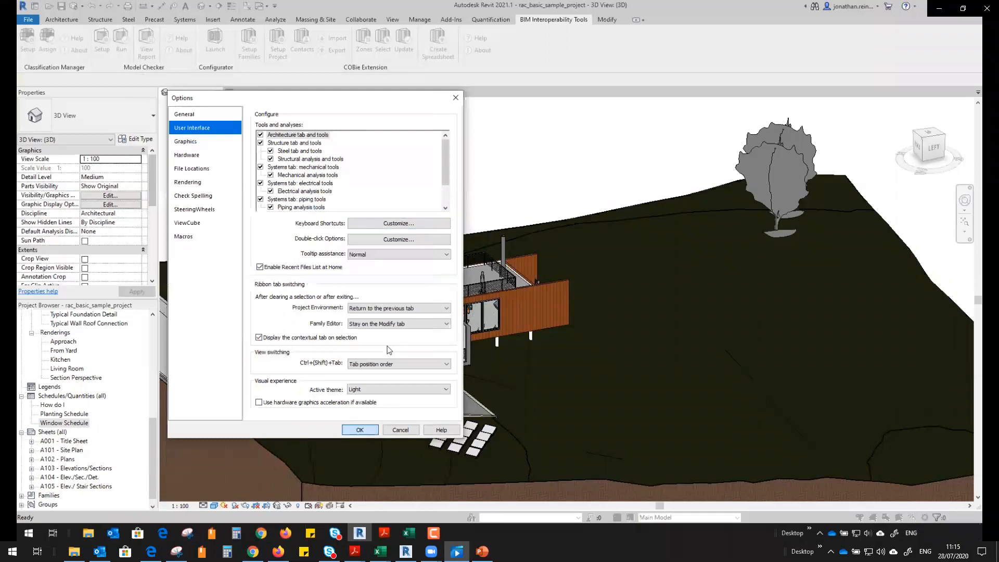
{"action": "key", "text": "Return"}
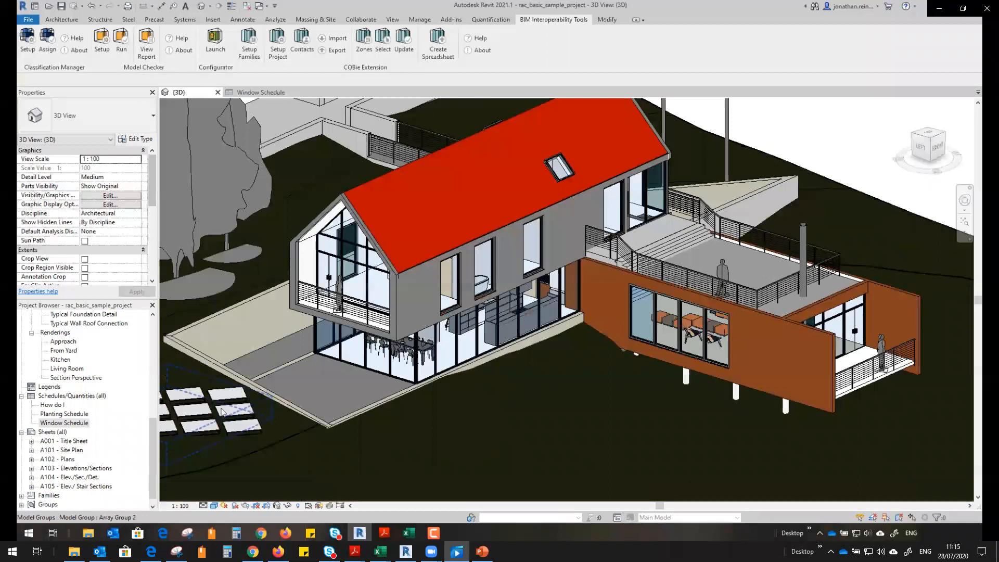
- Search Uniclass Table Ss for "CURTAIN", assign Ss_25_10_20 - Curtain walling systems to the ground-floor curtain wall below the balcony, and close the Classification Manager
{"action": "left_click", "coordinate": [364, 346]}
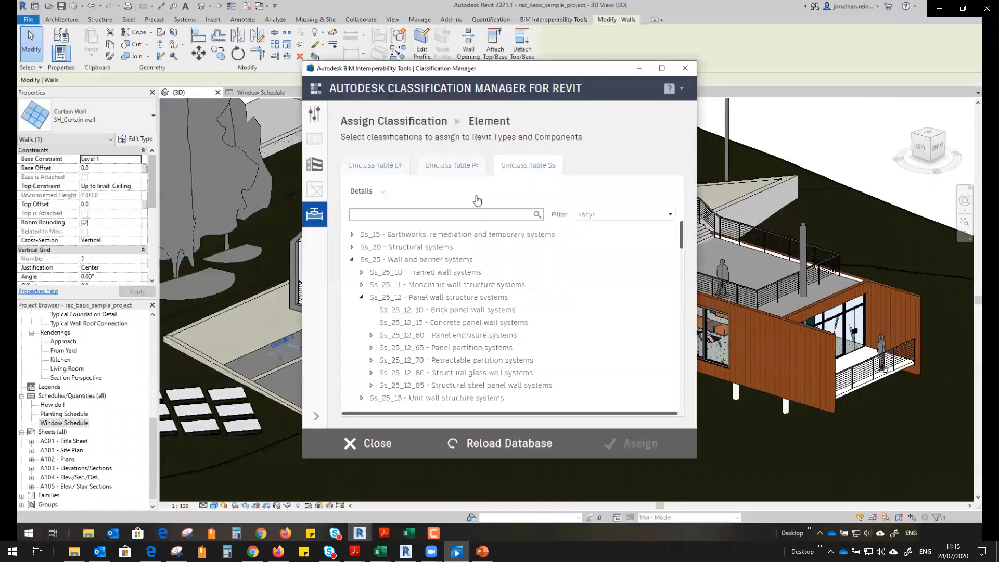
{"action": "left_click", "coordinate": [441, 213]}
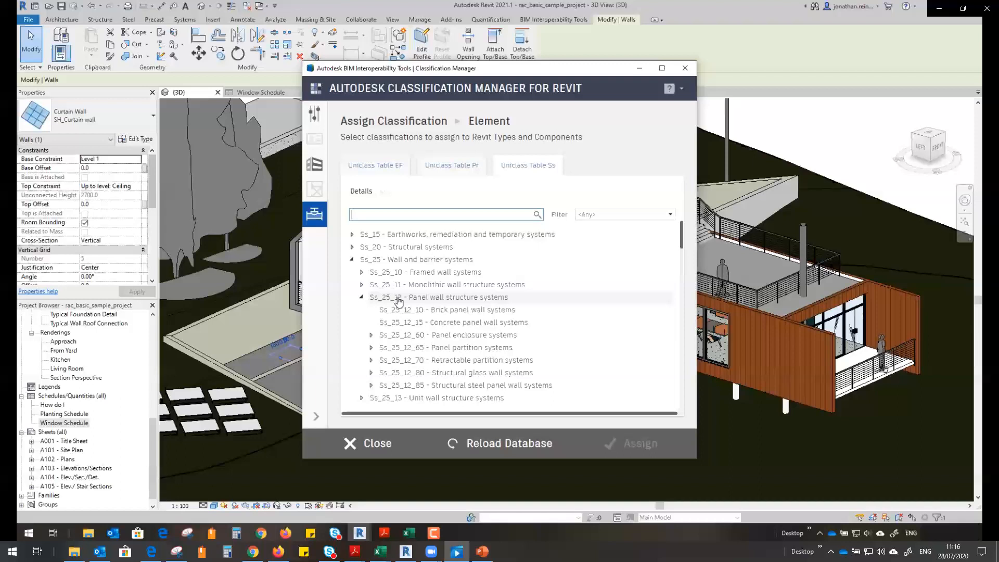
{"action": "type", "text": "CURTAIN"}
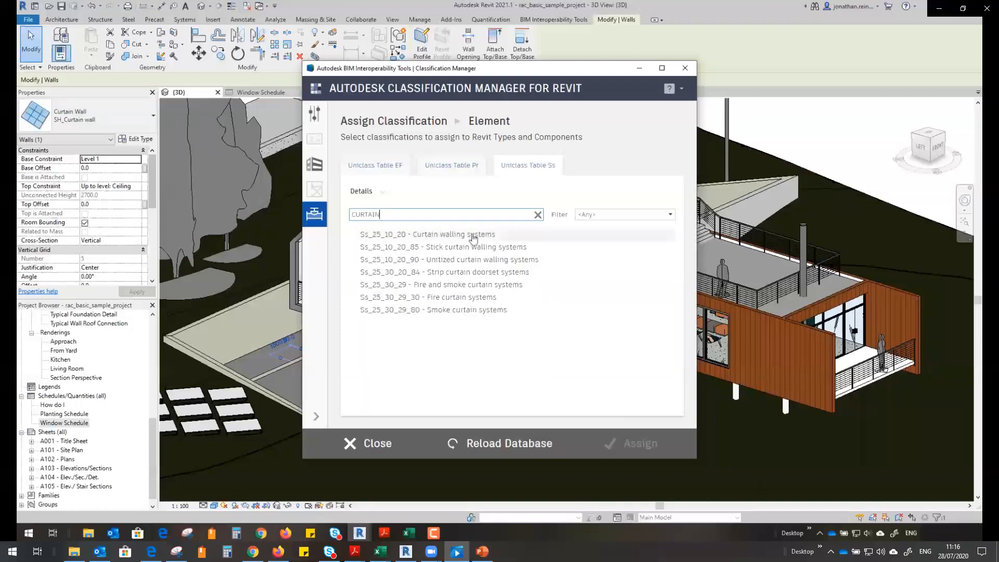
{"action": "left_click", "coordinate": [473, 238]}
{"action": "left_click", "coordinate": [606, 444]}
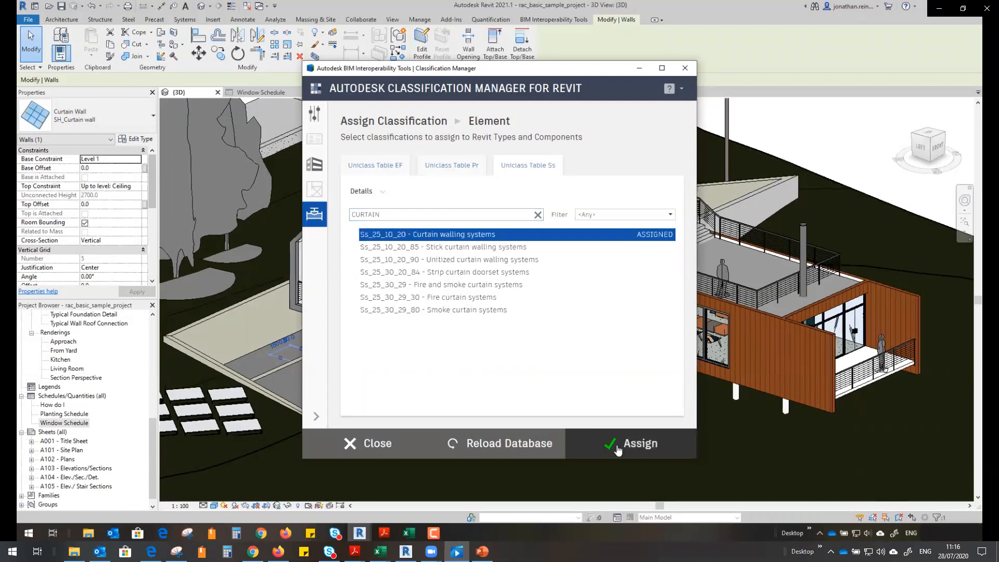
{"action": "left_click", "coordinate": [362, 441]}
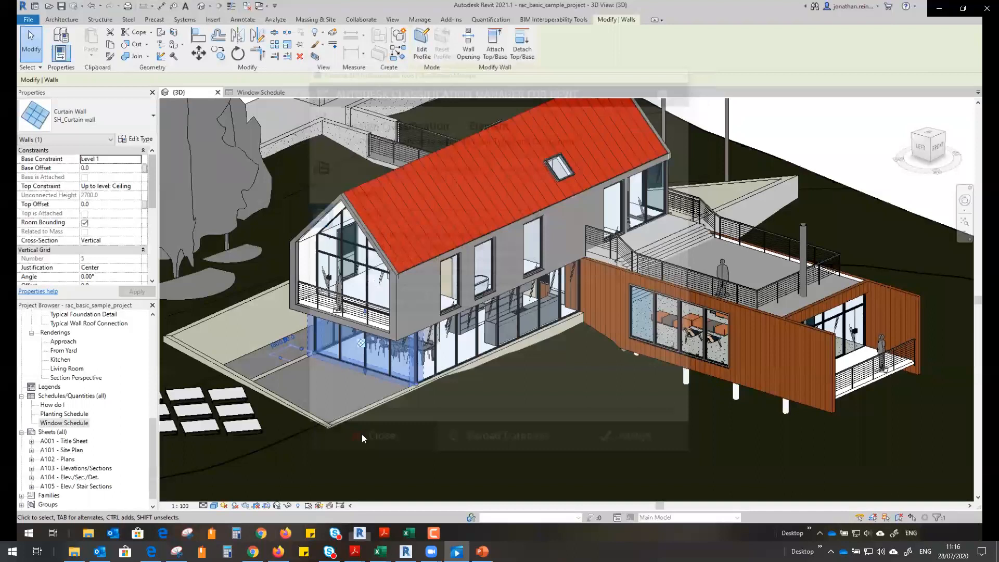
- Inspect the selected curtain wall's type properties for the assigned Uniclass Ss number and description
{"action": "left_click", "coordinate": [136, 138]}
{"action": "scroll", "coordinate": [281, 348], "scroll_direction": "down", "scroll_amount": 5}
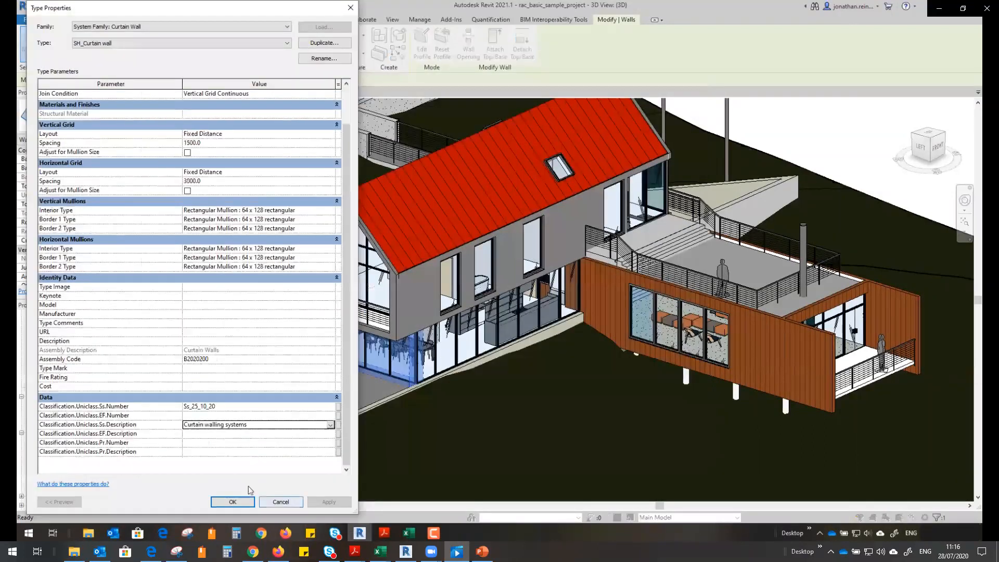
{"action": "left_click", "coordinate": [233, 501]}
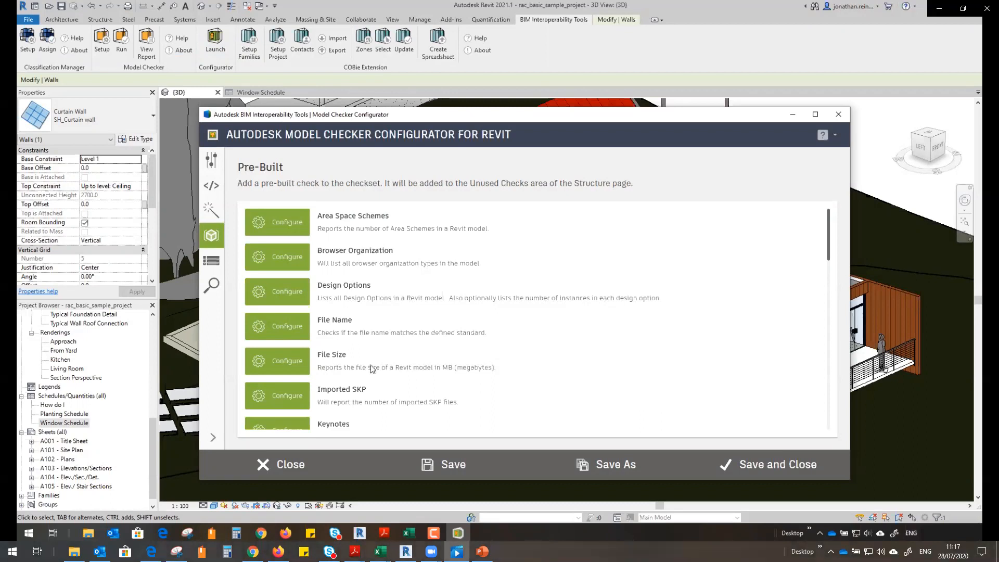
- Browse the pre-built checks in the Model Checker Configurator and view the check types offered by the wizard
{"action": "scroll", "coordinate": [471, 356], "scroll_direction": "down", "scroll_amount": 3}
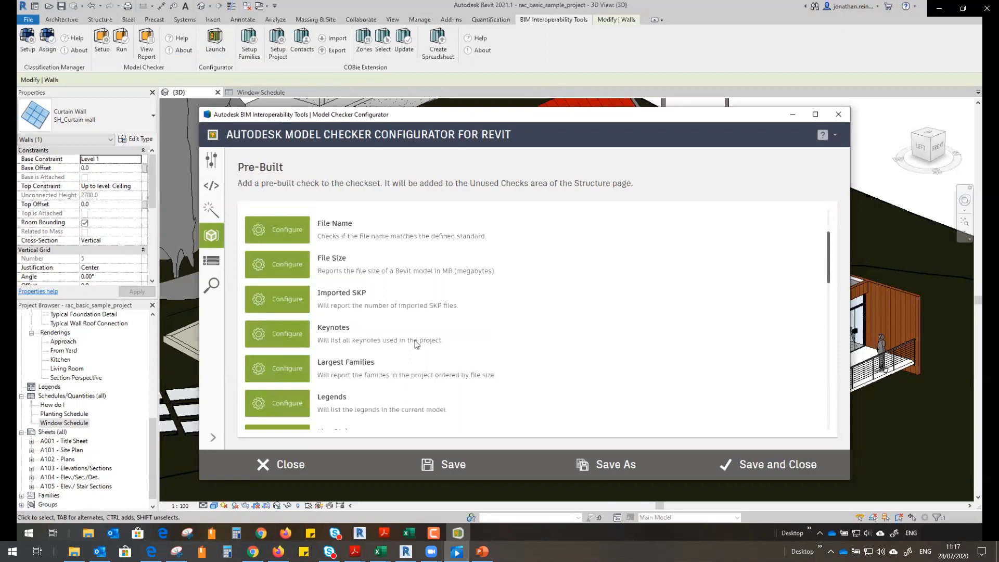
{"action": "scroll", "coordinate": [395, 359], "scroll_direction": "down", "scroll_amount": 3}
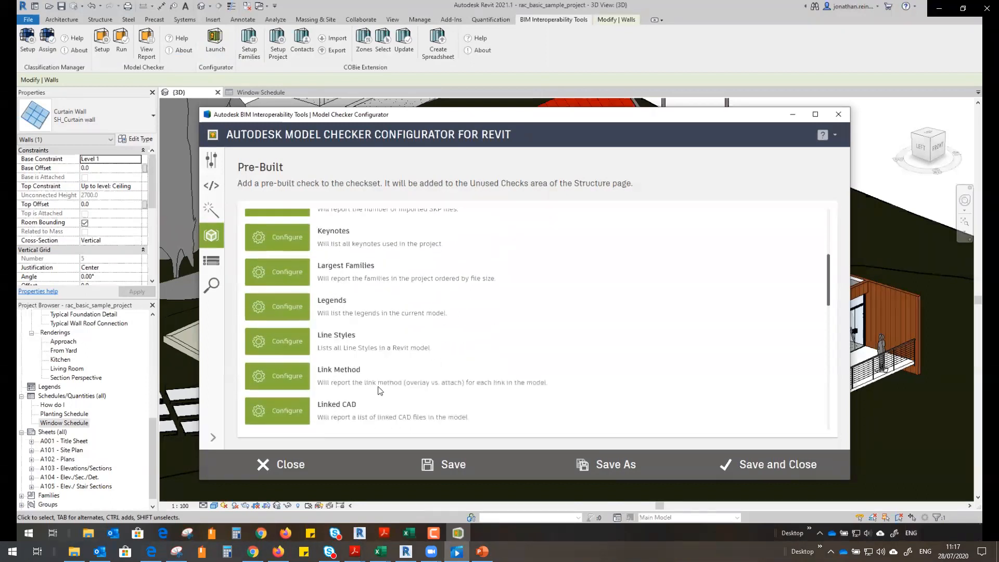
{"action": "scroll", "coordinate": [372, 390], "scroll_direction": "down", "scroll_amount": 4}
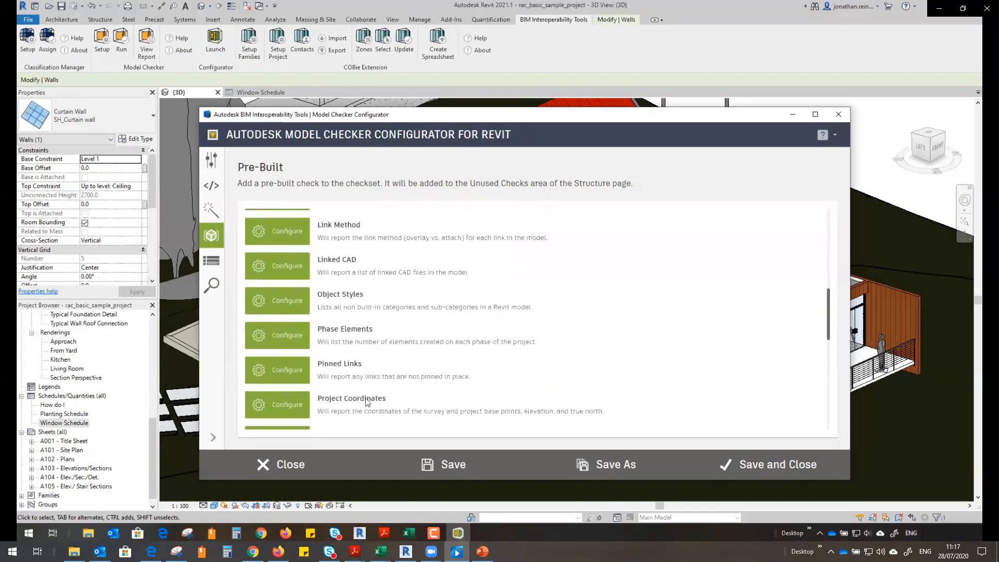
{"action": "scroll", "coordinate": [359, 396], "scroll_direction": "down", "scroll_amount": 3}
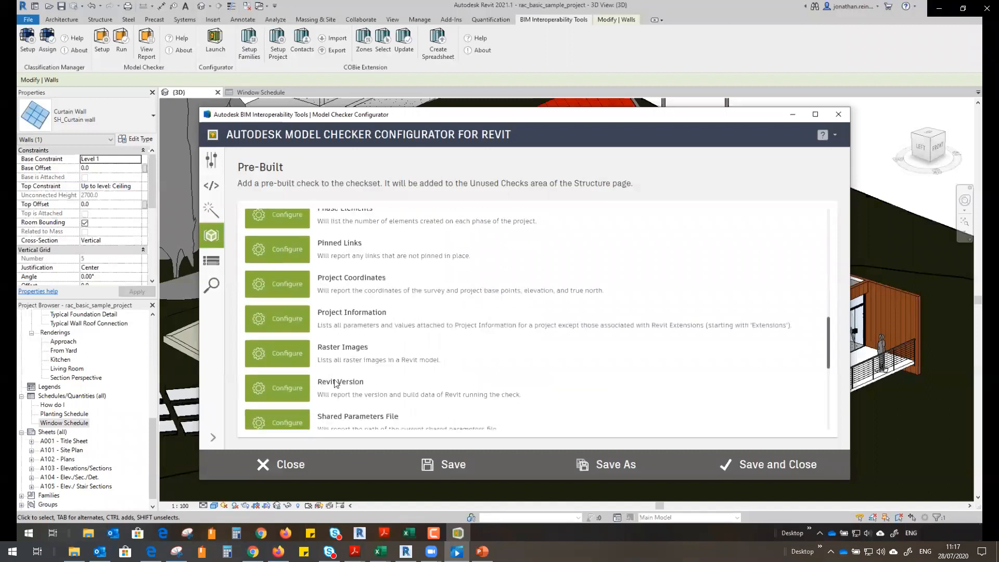
{"action": "scroll", "coordinate": [426, 345], "scroll_direction": "down", "scroll_amount": 2}
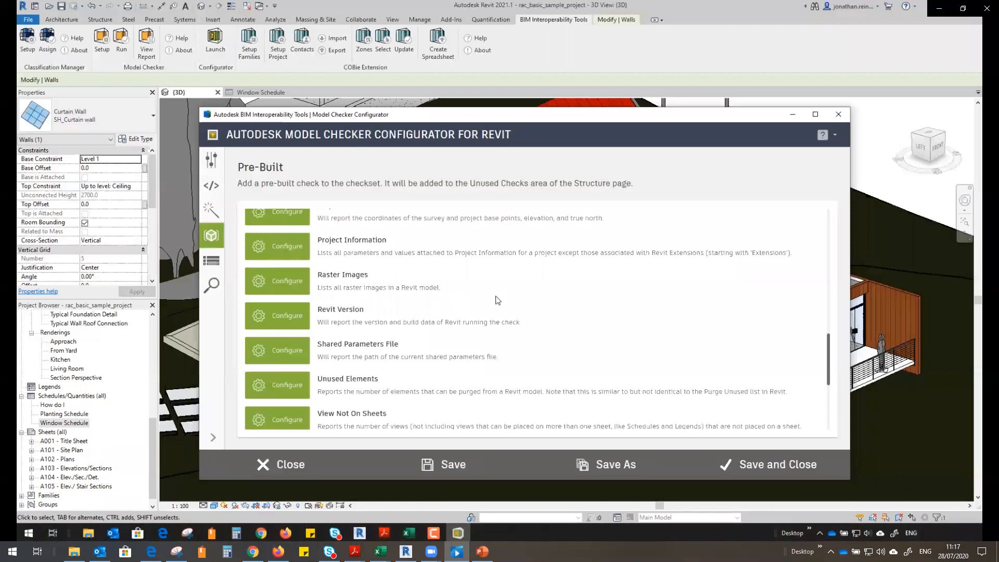
{"action": "left_click", "coordinate": [211, 214]}
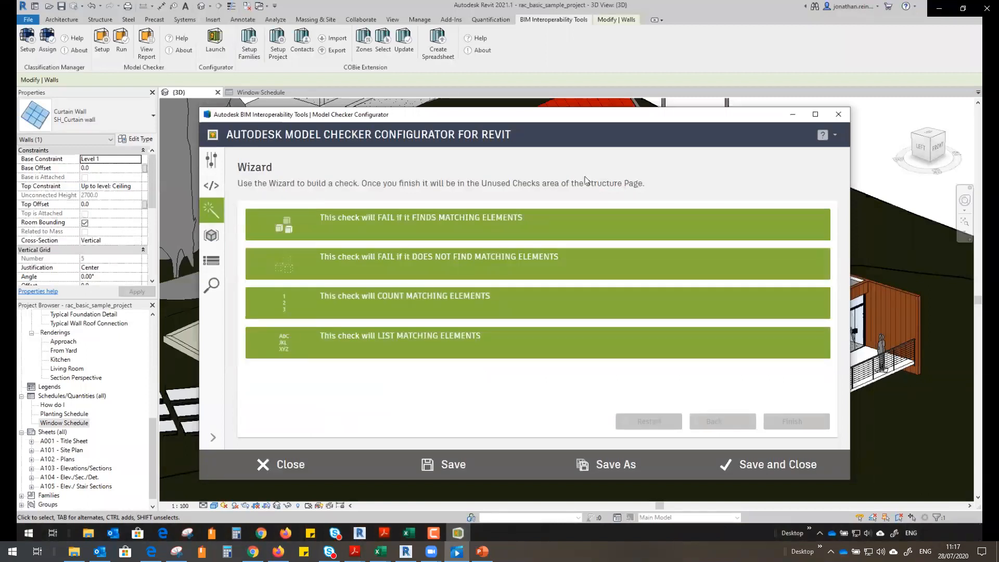
- Start a new blank checkset in the configurator's general settings, leaving its title empty
{"action": "left_click", "coordinate": [208, 161]}
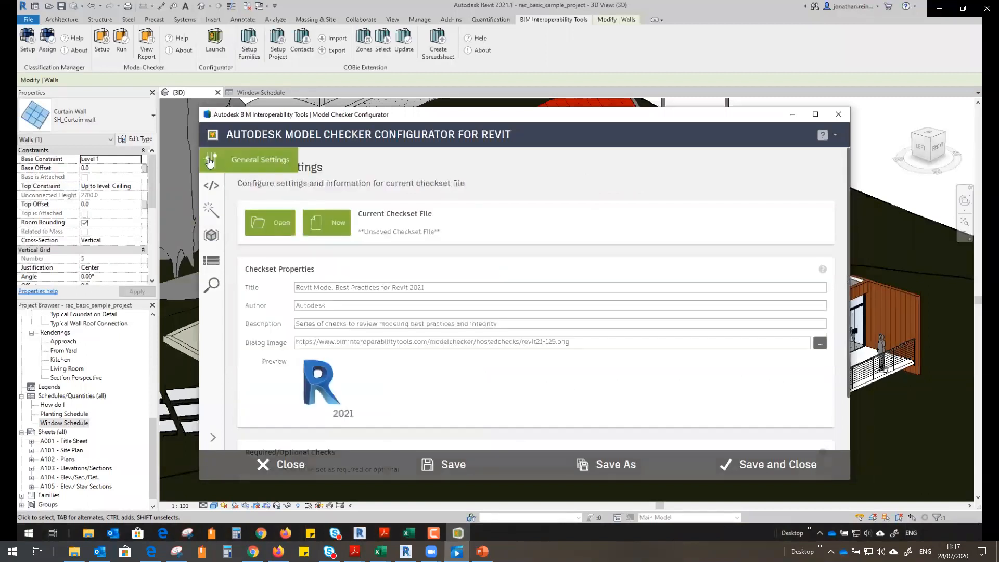
{"action": "left_click", "coordinate": [333, 223]}
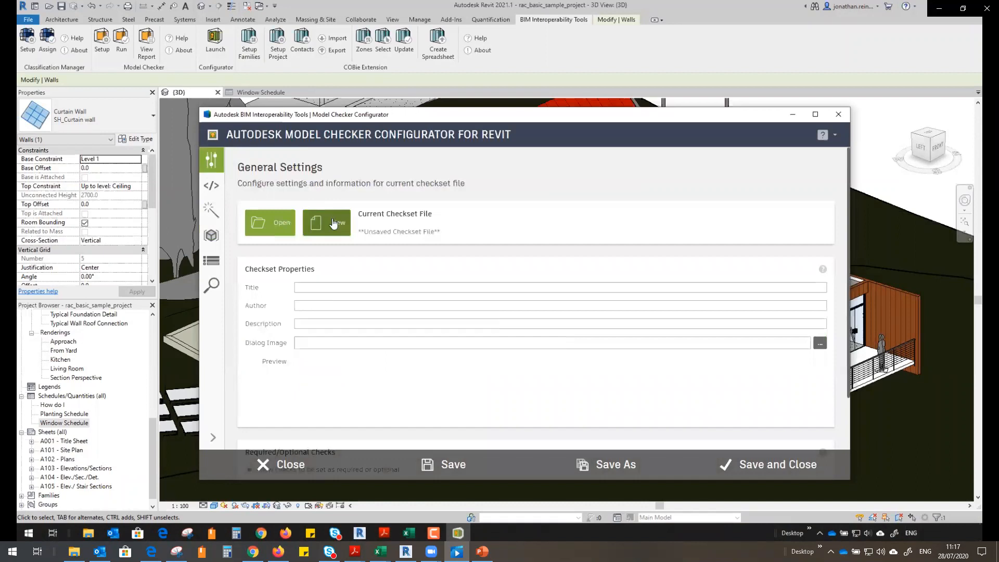
{"action": "left_click", "coordinate": [314, 288]}
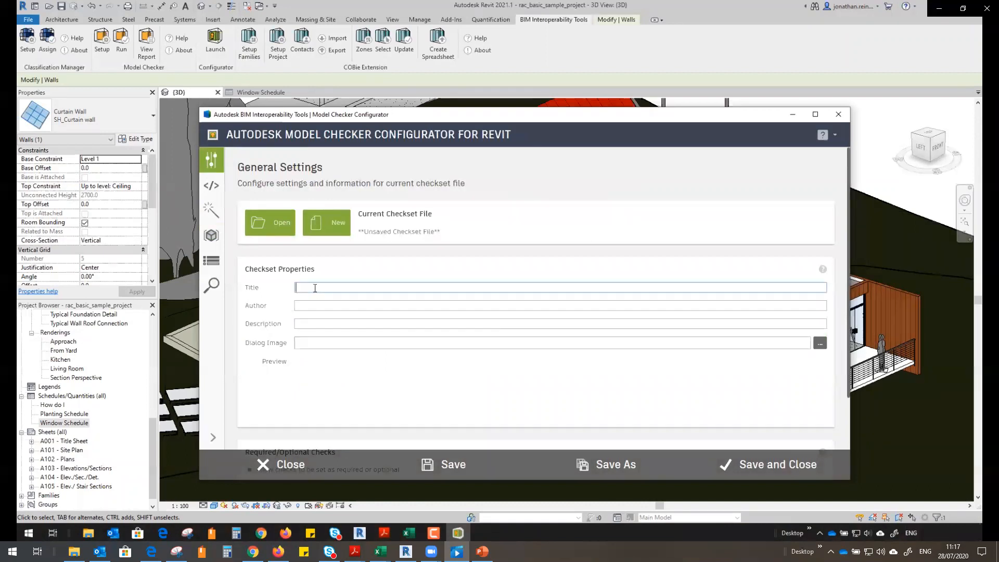
{"action": "type", "text": "Ch"}
{"action": "key", "text": "BackSpace"}
{"action": "key", "text": "BackSpace"}
{"action": "key", "text": "BackSpace"}
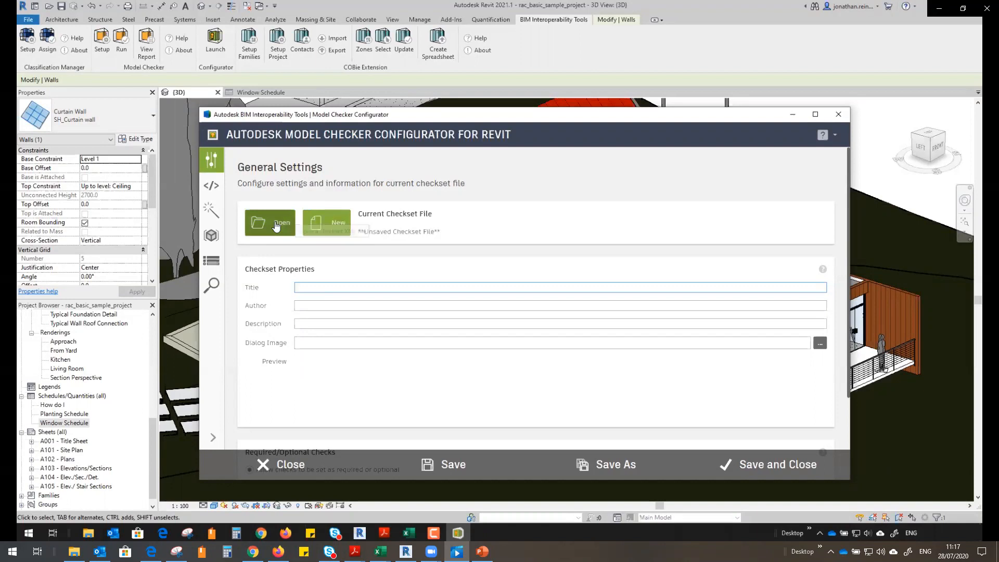
- Save the blank checkset as Check Type 1 in Documents, replacing the existing file
{"action": "left_click", "coordinate": [275, 225]}
{"action": "left_click", "coordinate": [426, 363]}
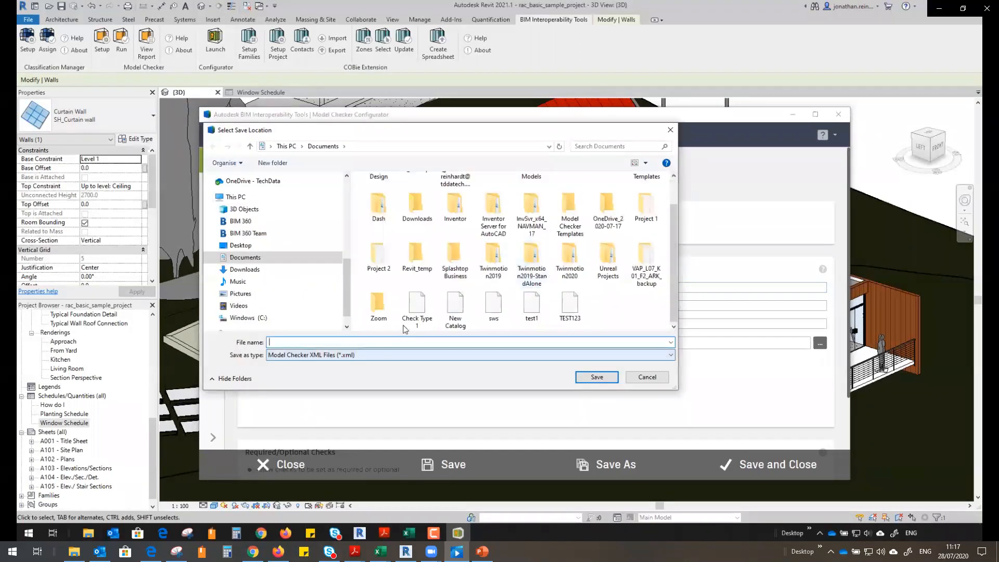
{"action": "left_click", "coordinate": [405, 328]}
{"action": "left_click", "coordinate": [596, 377]}
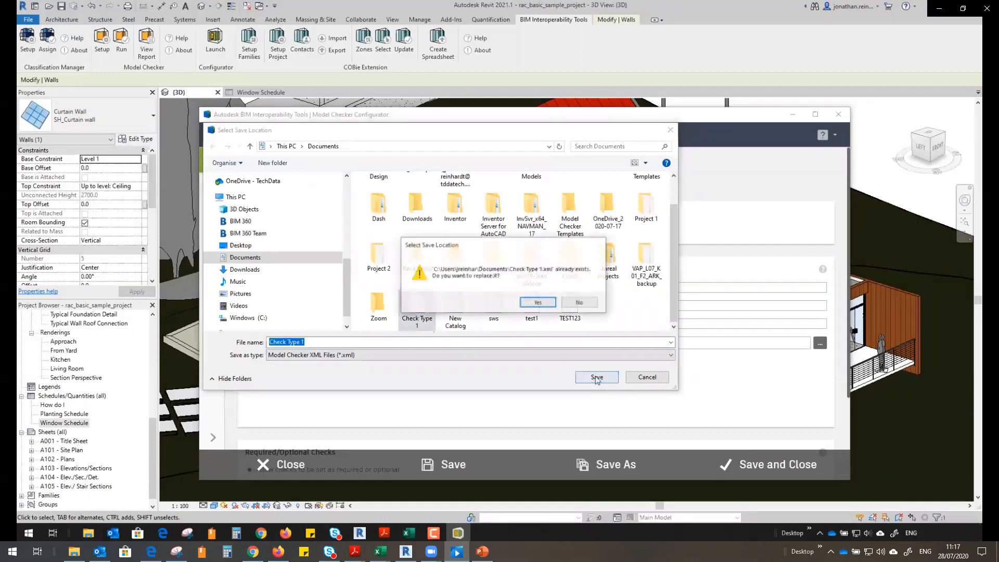
{"action": "left_click", "coordinate": [538, 305]}
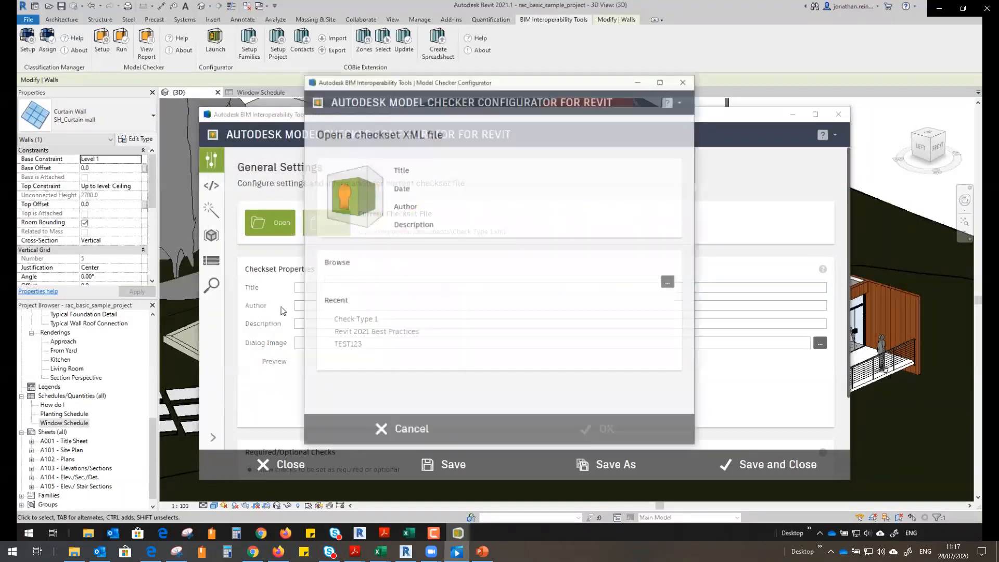
- Look through the recent and public library checksets, and open the recent checkset Check Type 1
{"action": "scroll", "coordinate": [535, 349], "scroll_direction": "down", "scroll_amount": 5}
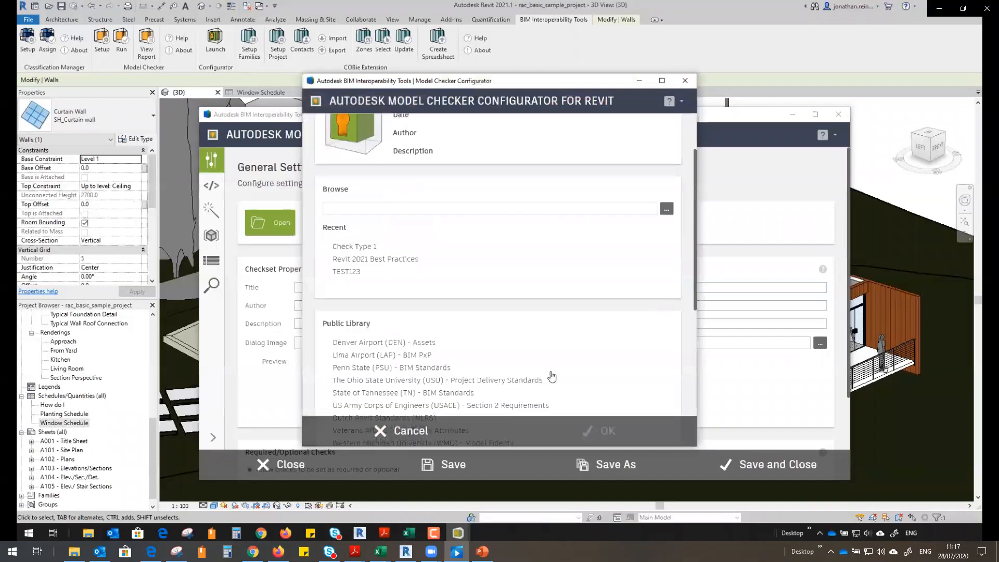
{"action": "scroll", "coordinate": [520, 382], "scroll_direction": "up", "scroll_amount": 3}
{"action": "scroll", "coordinate": [521, 382], "scroll_direction": "up", "scroll_amount": 3}
{"action": "double_click", "coordinate": [354, 317]}
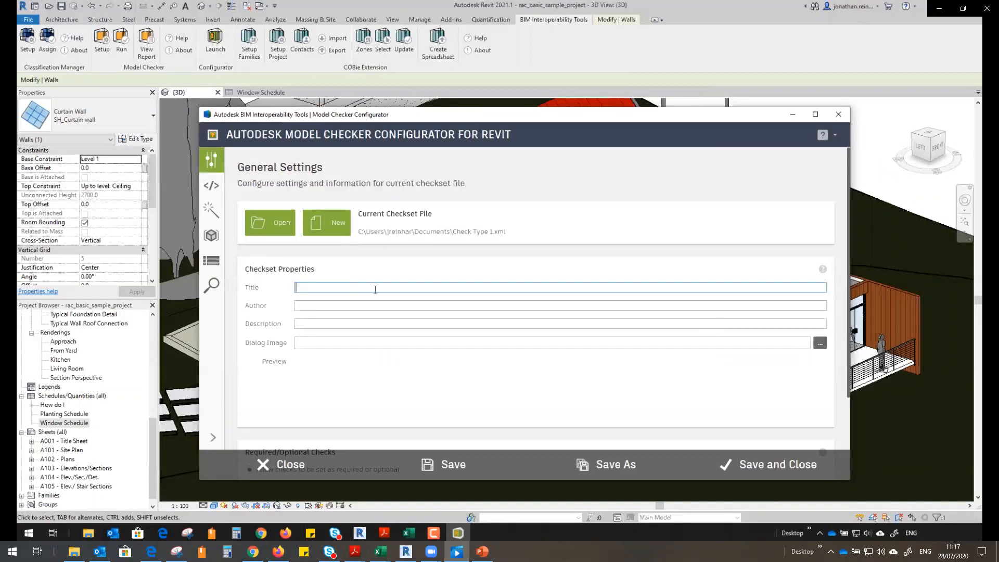
- Set the checkset title to "Check Type 1A" and enter the author's initials
{"action": "type", "text": "Check"}
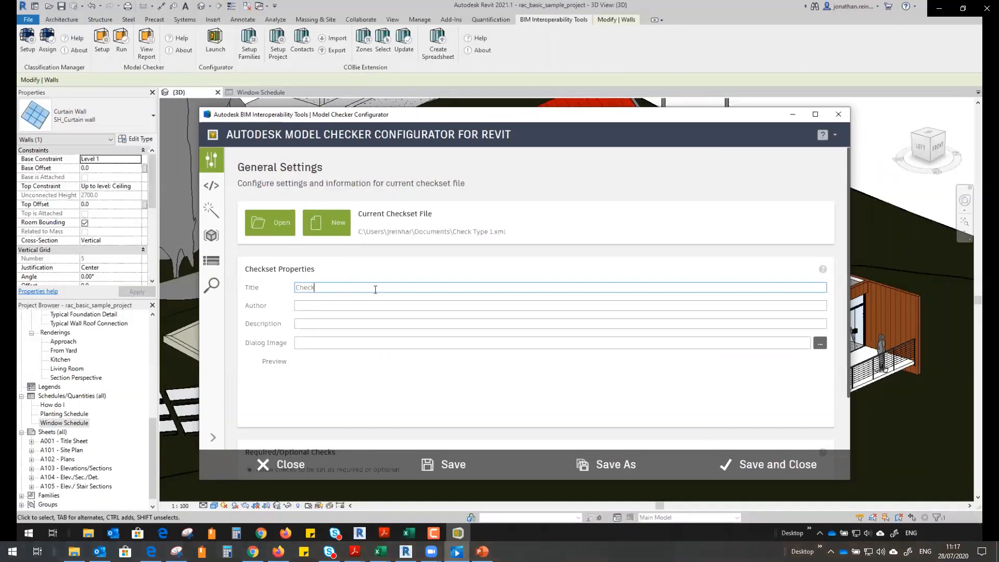
{"action": "type", "text": " Type"}
{"action": "key", "text": "BackSpace"}
{"action": "key", "text": "BackSpace"}
{"action": "key", "text": "BackSpace"}
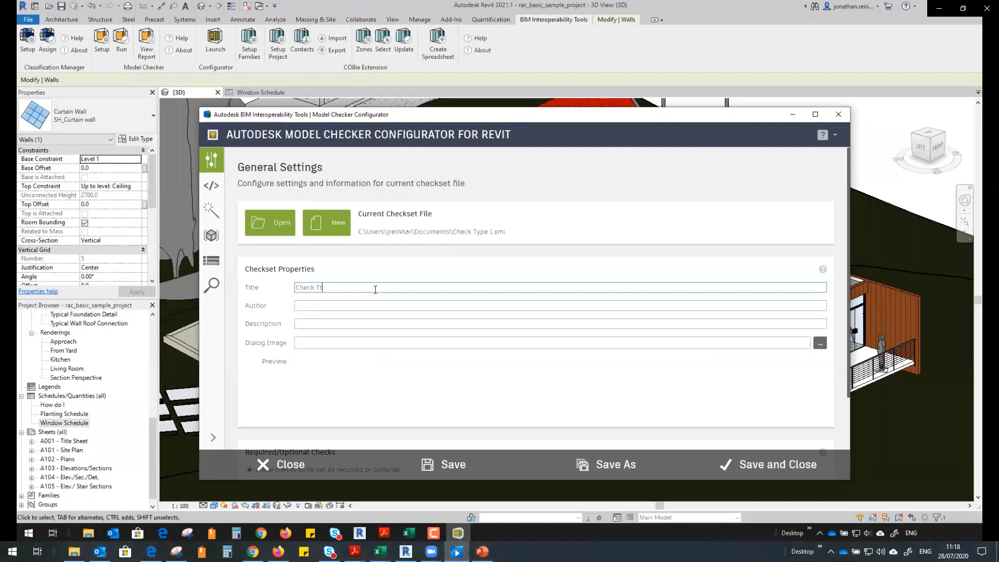
{"action": "type", "text": "ype 1A"}
{"action": "left_click", "coordinate": [312, 306]}
{"action": "type", "text": "JR"}
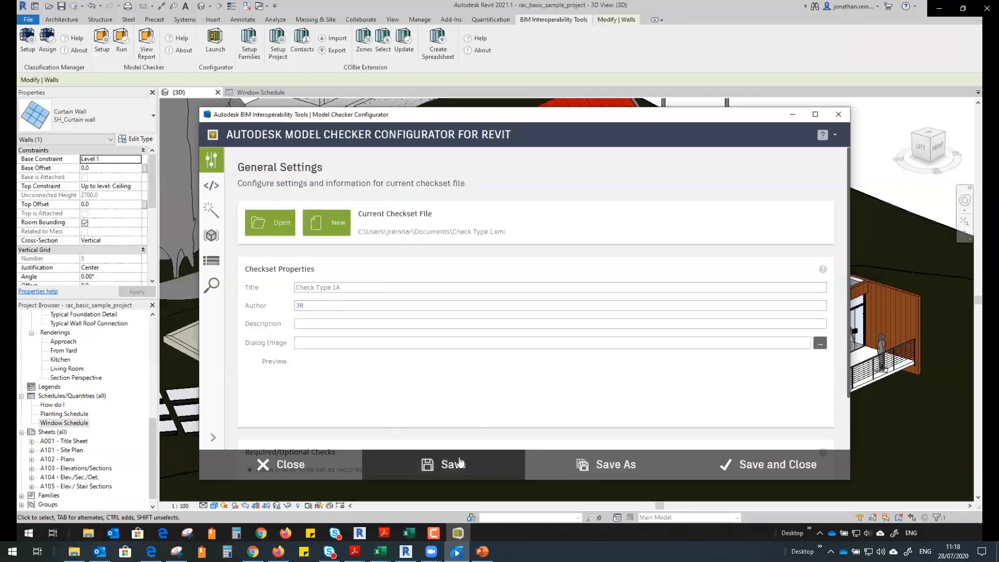
- Begin building a check with the wizard and select the Doors and Windows categories for it
{"action": "left_click", "coordinate": [210, 211]}
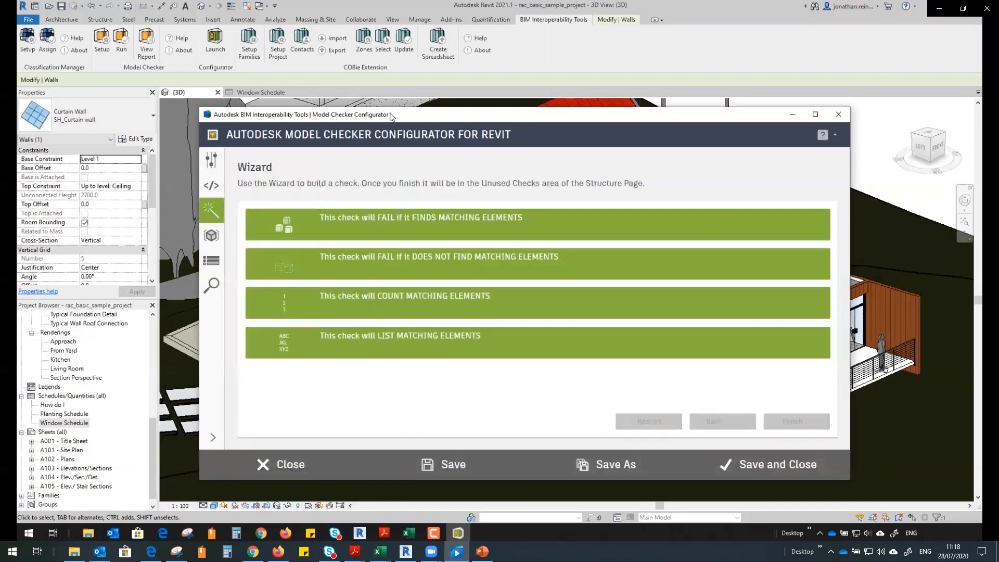
{"action": "left_click_drag", "start_coordinate": [390, 114], "coordinate": [388, 41]}
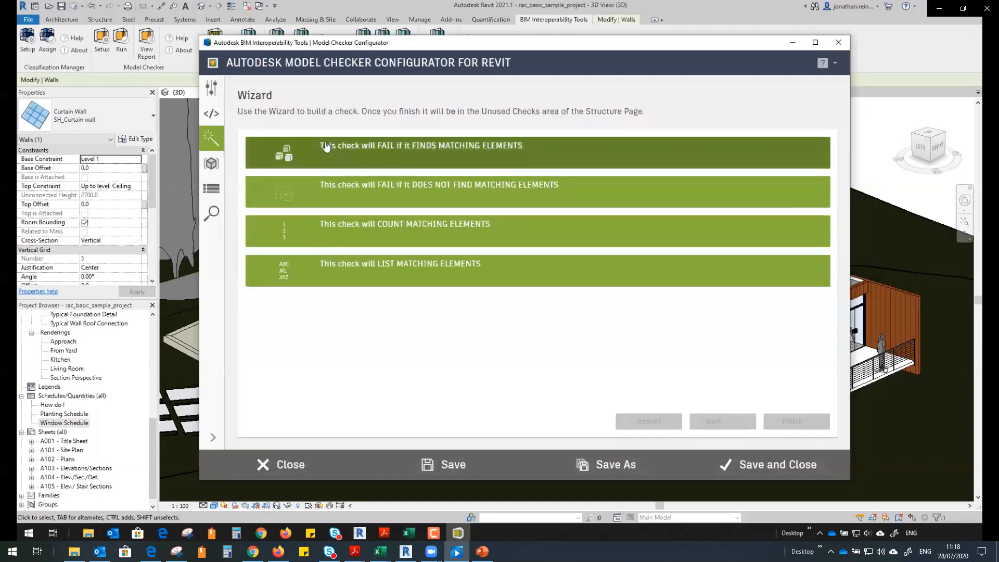
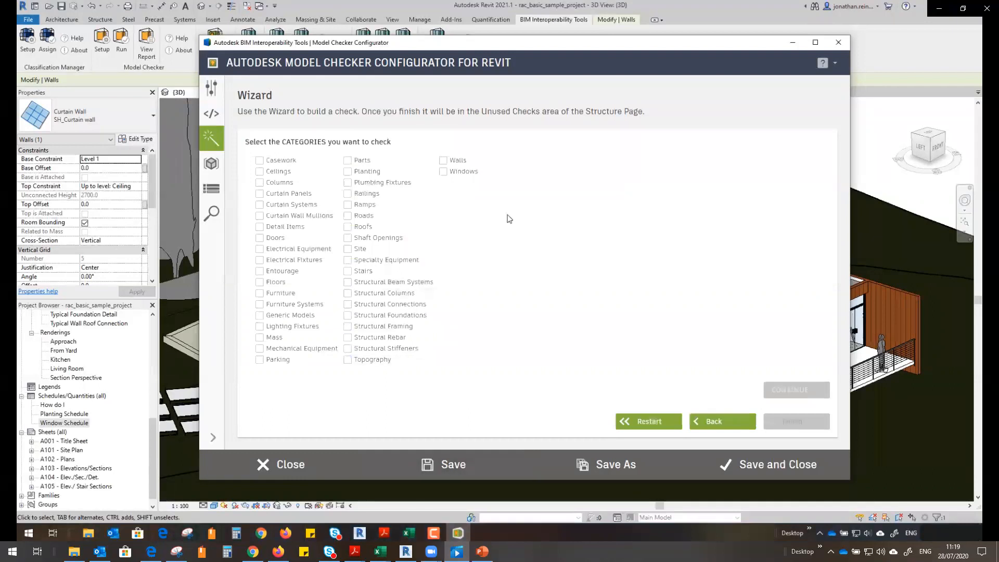
{"action": "left_click", "coordinate": [456, 172]}
{"action": "left_click", "coordinate": [262, 239]}
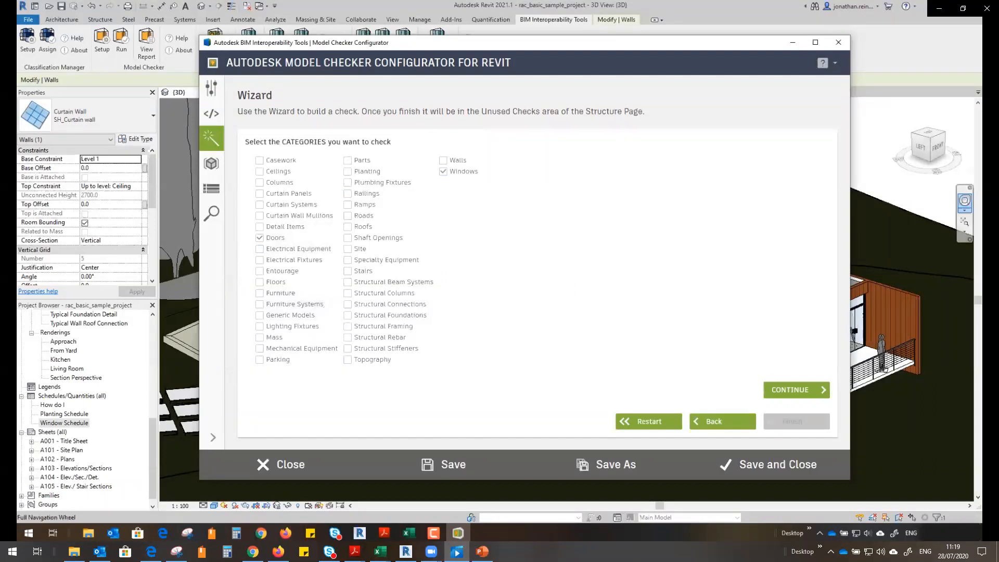
{"action": "left_click", "coordinate": [807, 395]}
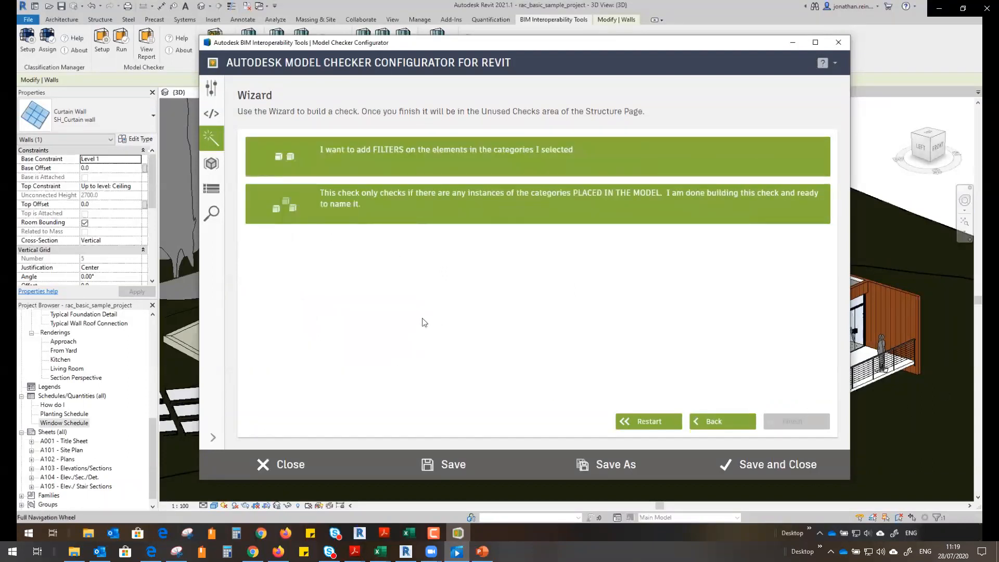
- Add a filter including elements whose Classification.Uniclass.Ss.Description parameter is empty
{"action": "left_click", "coordinate": [424, 164]}
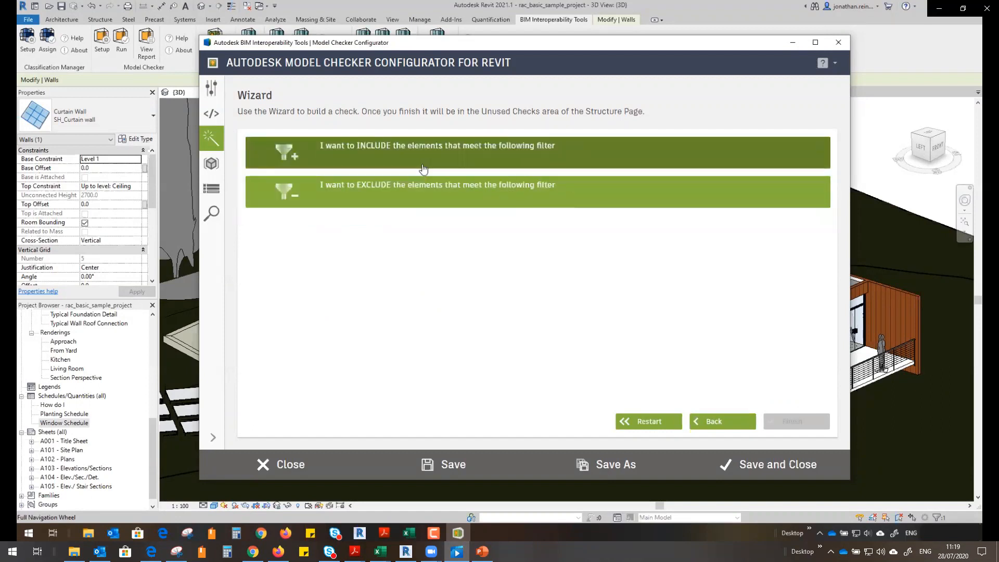
{"action": "left_click", "coordinate": [385, 150]}
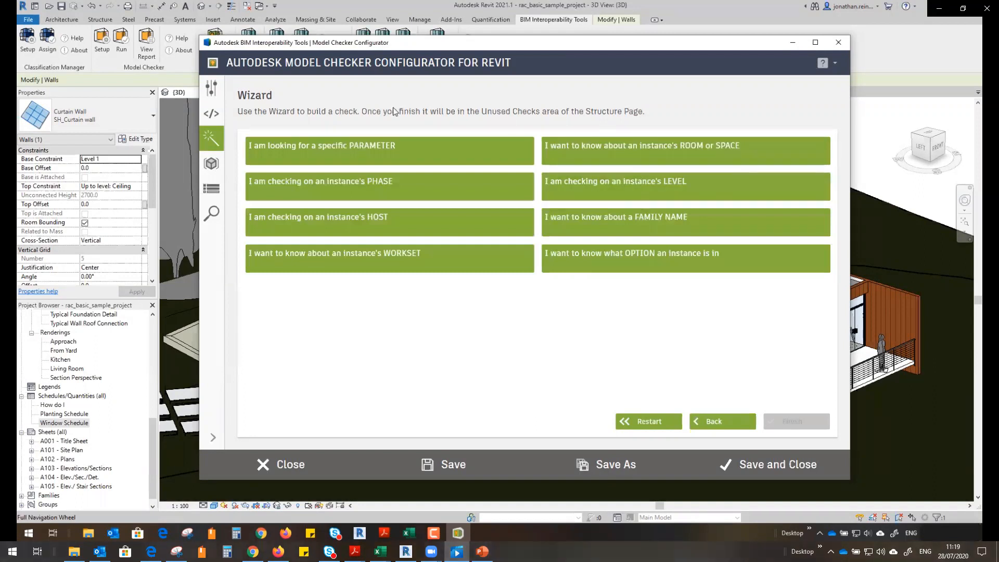
{"action": "left_click", "coordinate": [427, 154]}
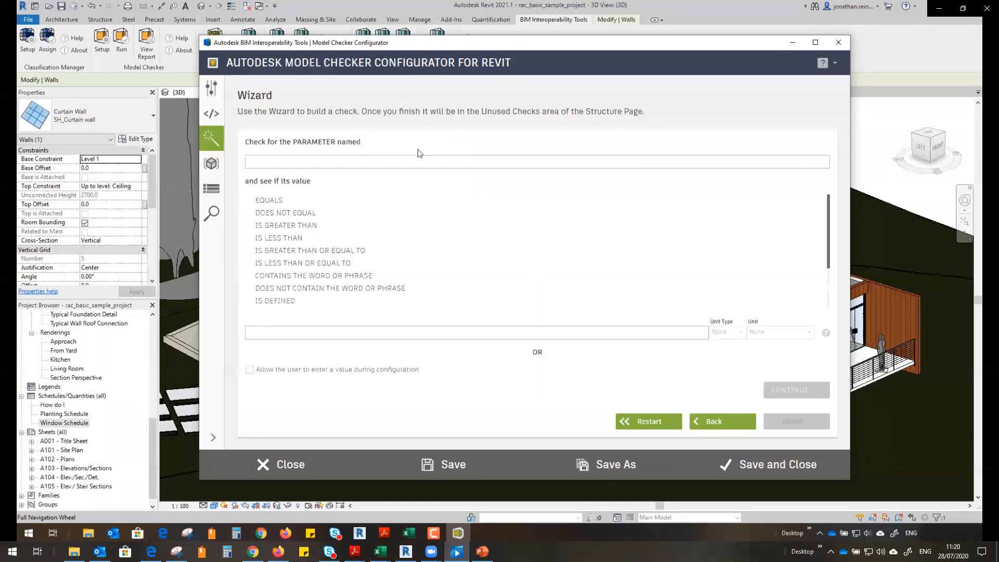
{"action": "right_click", "coordinate": [269, 166]}
{"action": "left_click", "coordinate": [286, 194]}
{"action": "double_click", "coordinate": [322, 162]}
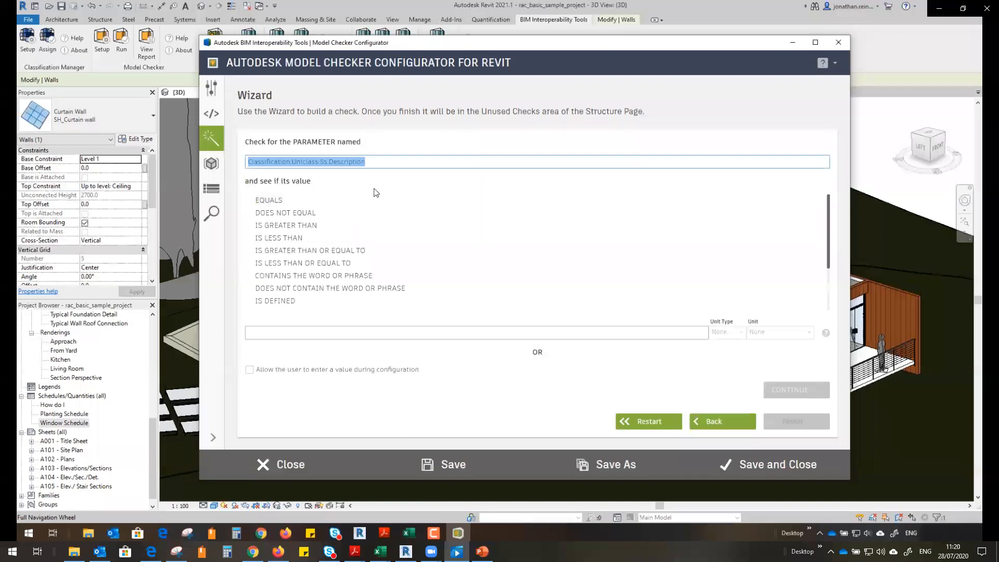
{"action": "scroll", "coordinate": [365, 231], "scroll_direction": "down", "scroll_amount": 1}
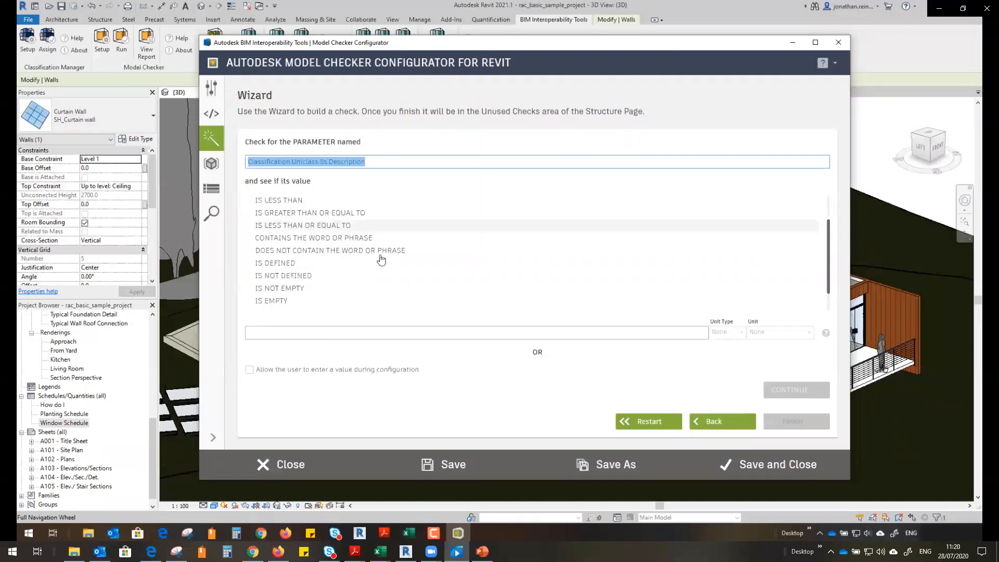
{"action": "left_click", "coordinate": [271, 302]}
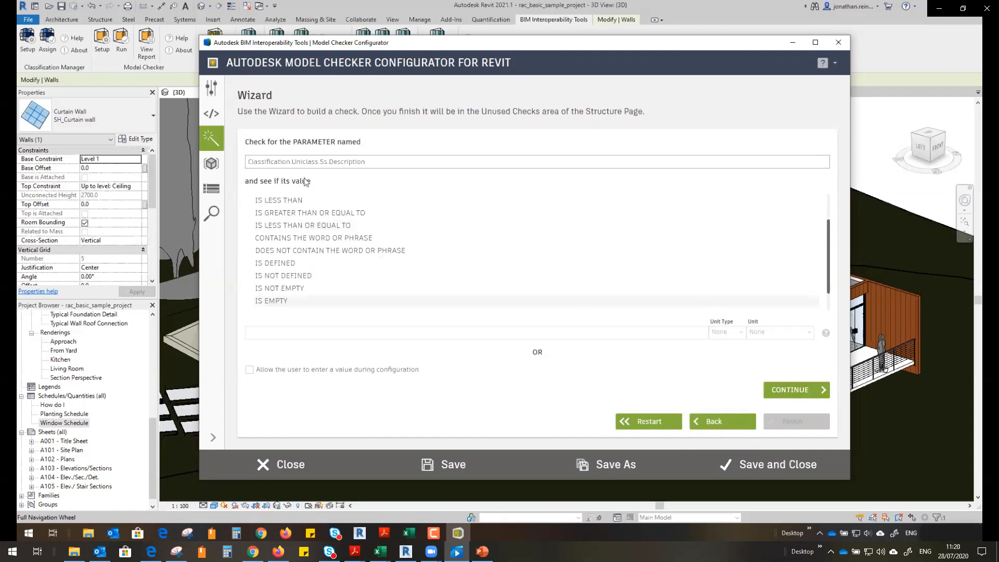
{"action": "left_click", "coordinate": [799, 391]}
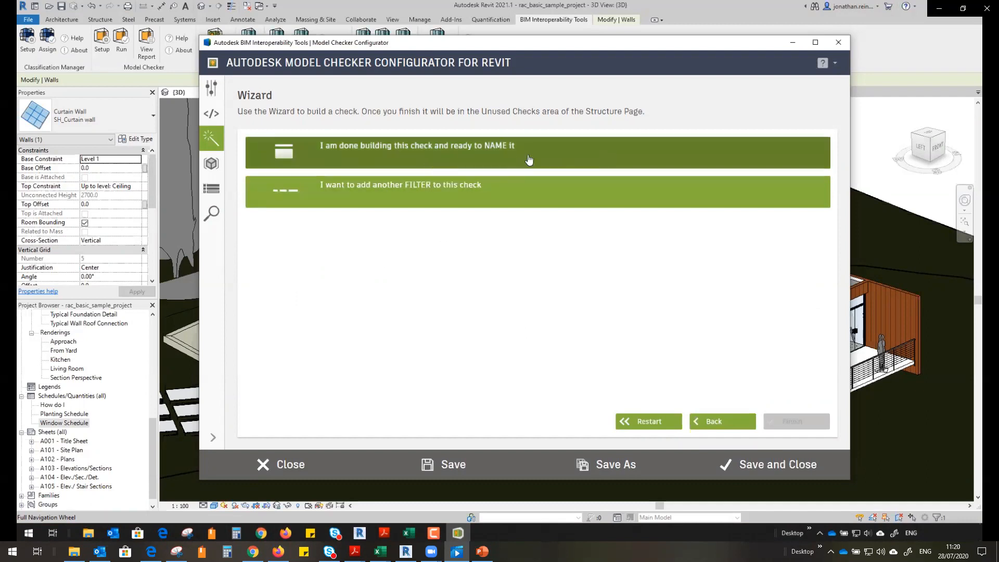
- End the filter setup, name the check "SS DESC CHECK UNICLASS", and finish the wizard
{"action": "left_click", "coordinate": [506, 156]}
{"action": "left_click", "coordinate": [360, 163]}
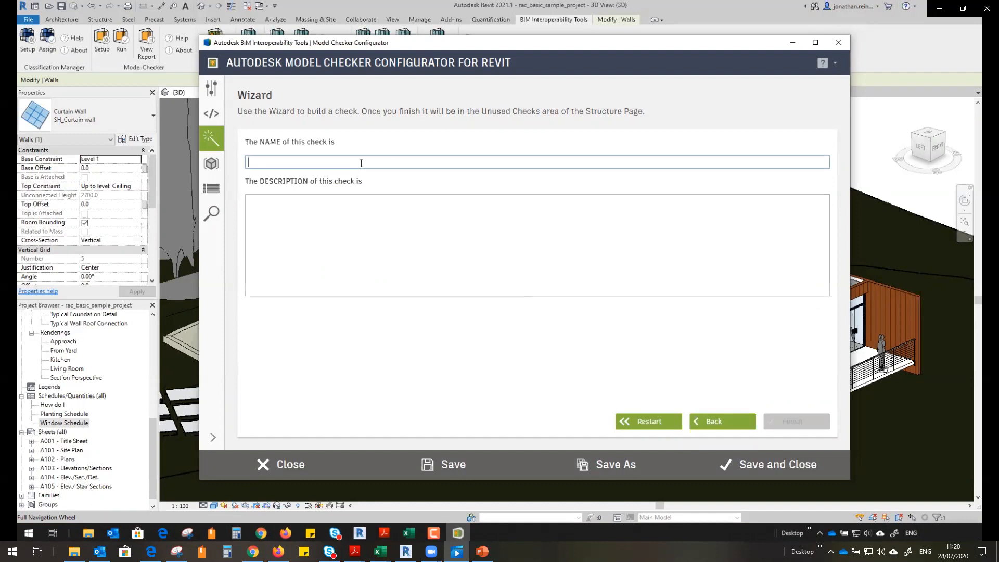
{"action": "type", "text": "SS C"}
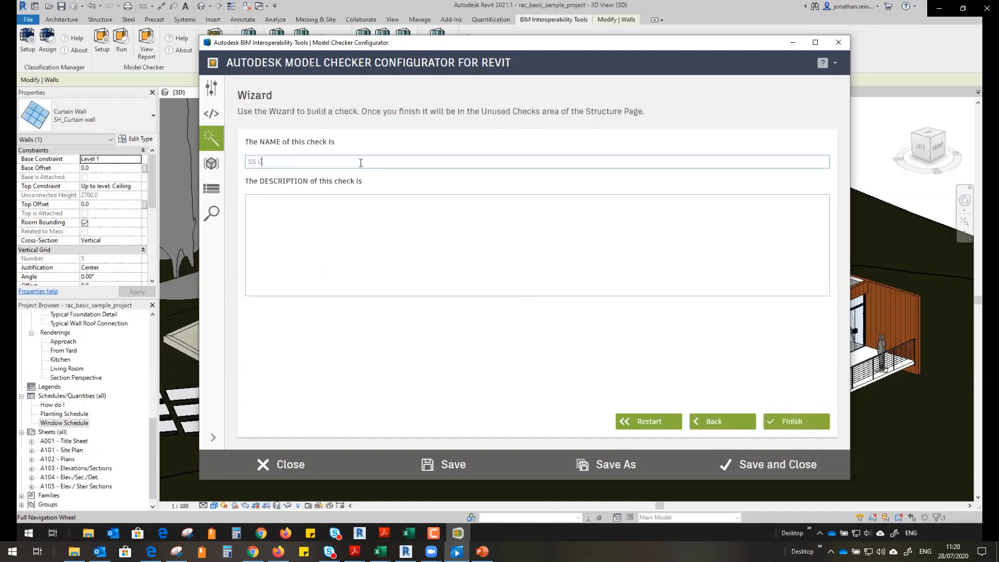
{"action": "type", "text": "HECK UNICLASS"}
{"action": "key", "text": "ctrl+Left"}
{"action": "key", "text": "ctrl+Left"}
{"action": "type", "text": "DESC."}
{"action": "key", "text": "BackSpace"}
{"action": "left_click", "coordinate": [794, 421]}
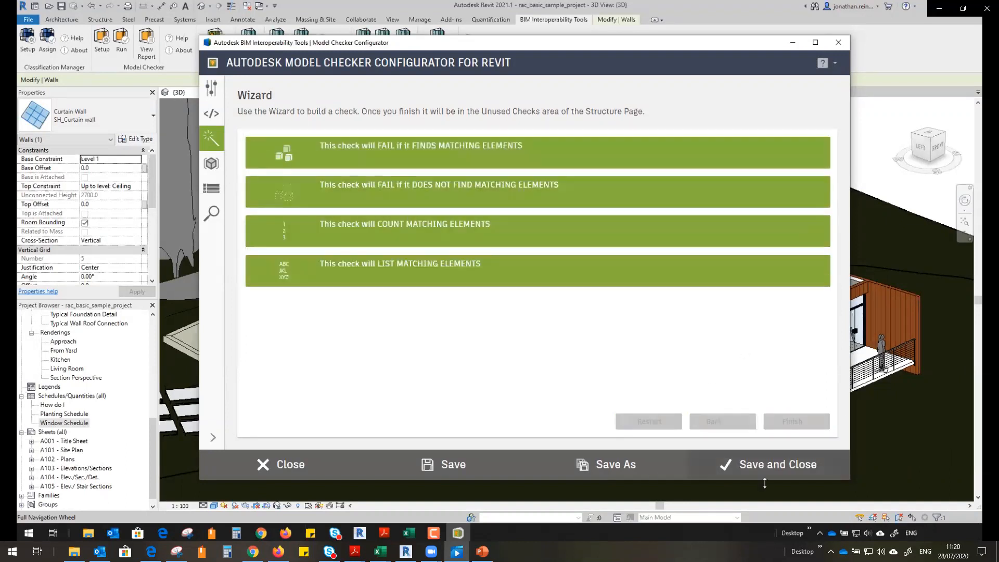
- Add a heading with a section to the checkset structure and place the unused SS DESC check under that section
{"action": "left_click", "coordinate": [212, 190]}
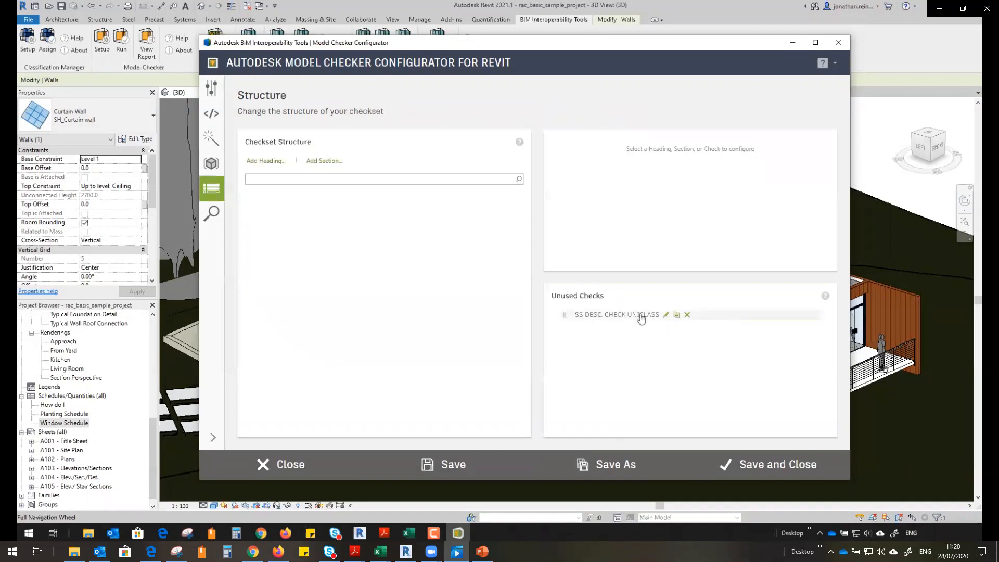
{"action": "left_click_drag", "start_coordinate": [566, 313], "coordinate": [289, 258]}
{"action": "left_click", "coordinate": [272, 163]}
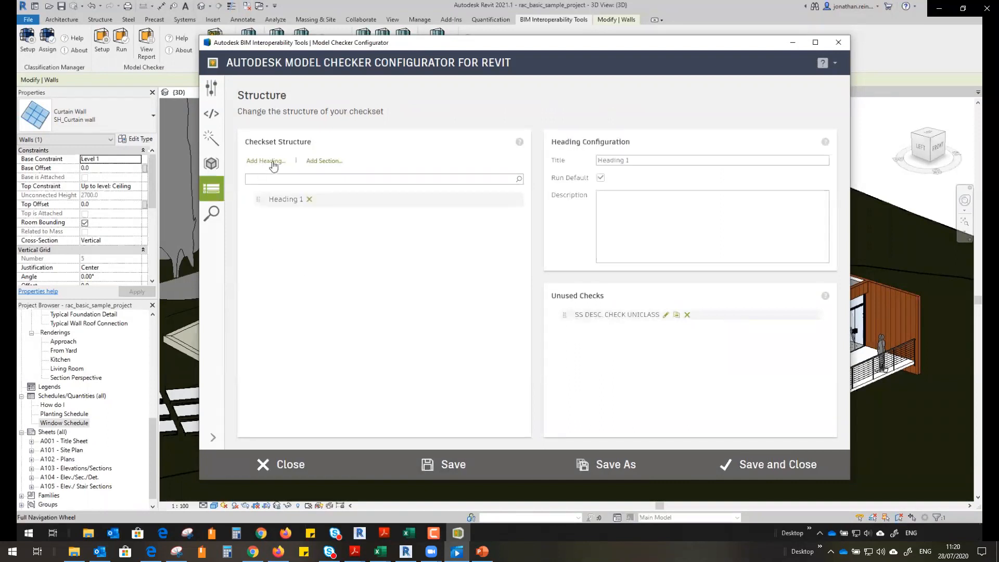
{"action": "left_click", "coordinate": [318, 164]}
{"action": "left_click_drag", "start_coordinate": [565, 318], "coordinate": [289, 223]}
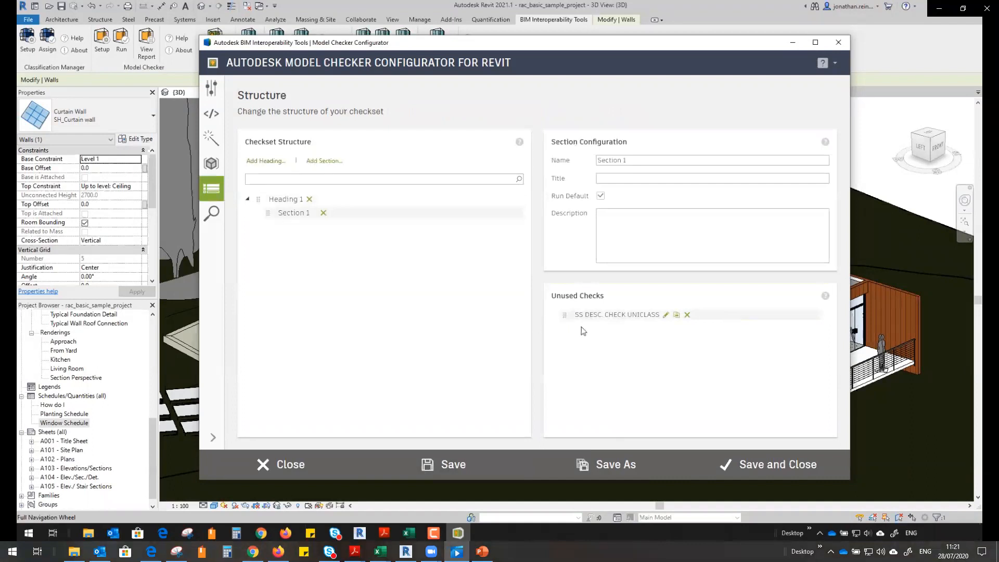
{"action": "left_click_drag", "start_coordinate": [565, 315], "coordinate": [294, 221]}
- Name the heading "UNICLASS CHECK" and its section "DOOR & WINDOW CHECK"
{"action": "left_click", "coordinate": [284, 198]}
{"action": "type", "text": "UNICLASS CHECK"}
{"action": "left_click", "coordinate": [294, 213]}
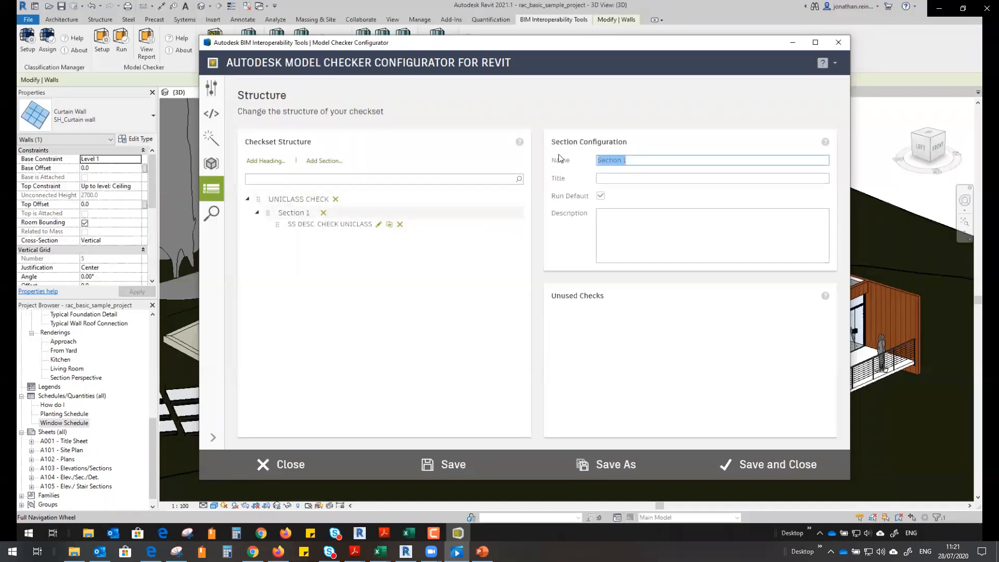
{"action": "type", "text": "DOOR 7 WUIN"}
{"action": "key", "text": "BackSpace"}
{"action": "key", "text": "BackSpace"}
{"action": "key", "text": "BackSpace"}
{"action": "key", "text": "BackSpace"}
{"action": "key", "text": "BackSpace"}
{"action": "key", "text": "BackSpace"}
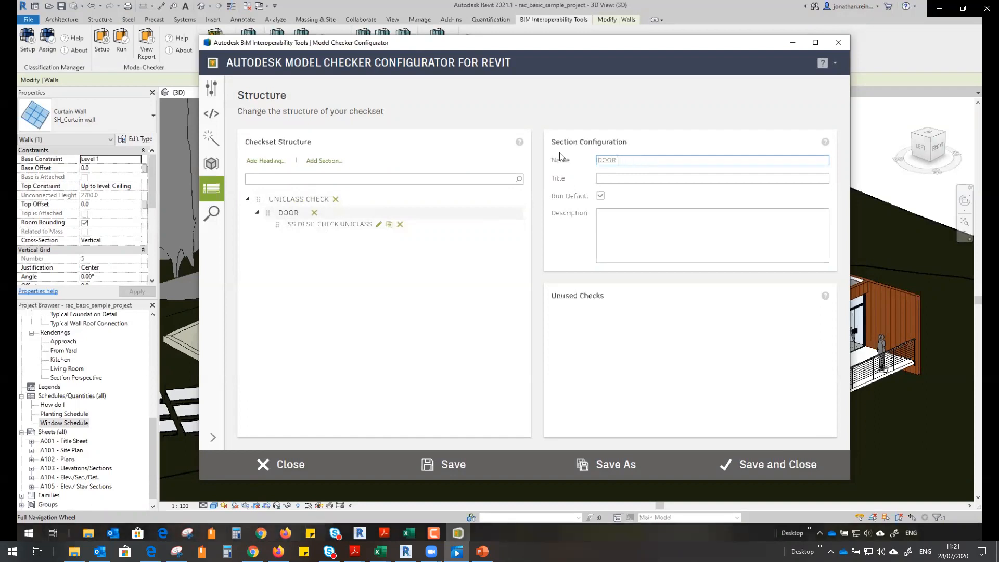
{"action": "type", "text": "& WIN"}
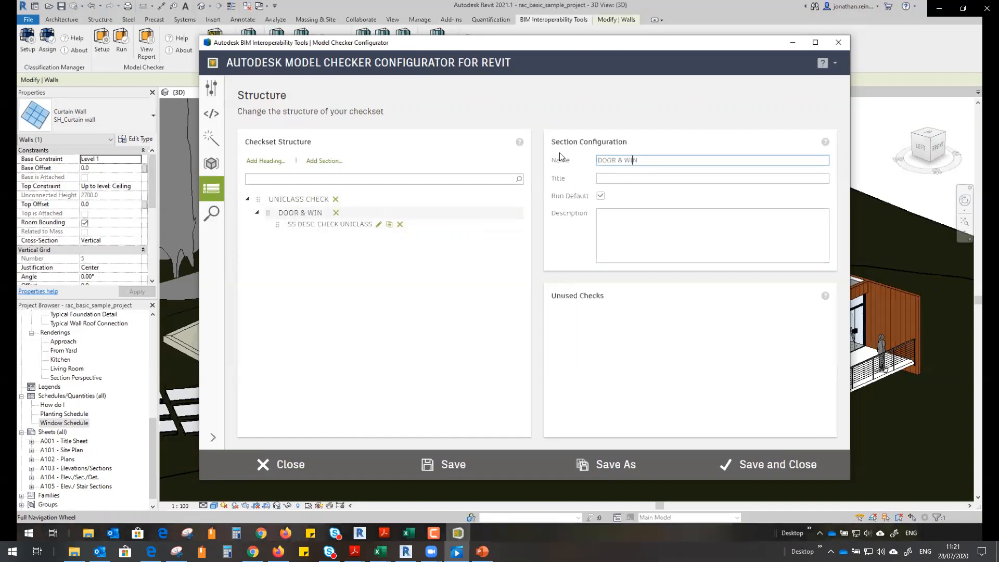
{"action": "type", "text": "DOW CHECK"}
- Save the checkset and close the configurator
{"action": "left_click", "coordinate": [345, 225]}
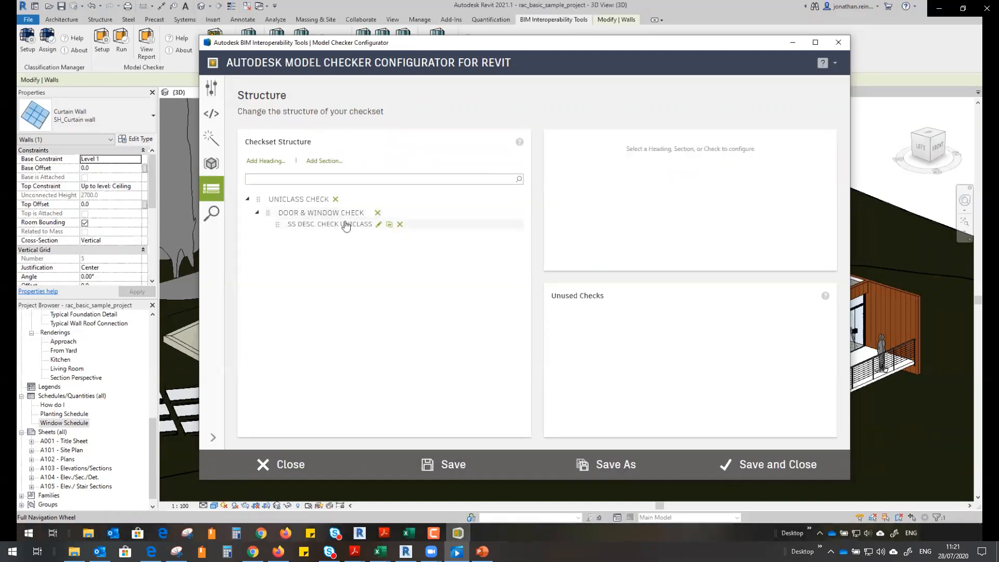
{"action": "left_click", "coordinate": [444, 465]}
{"action": "left_click", "coordinate": [296, 470]}
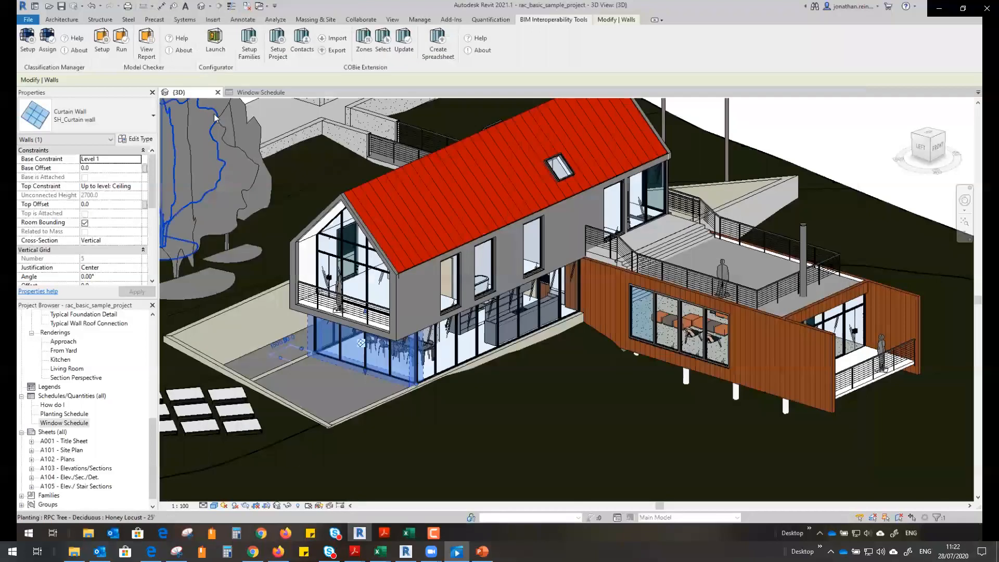
- Review the current checkset in the Model Checker setup and run its report on rac_basic_sample_project.rvt
{"action": "left_click", "coordinate": [102, 45]}
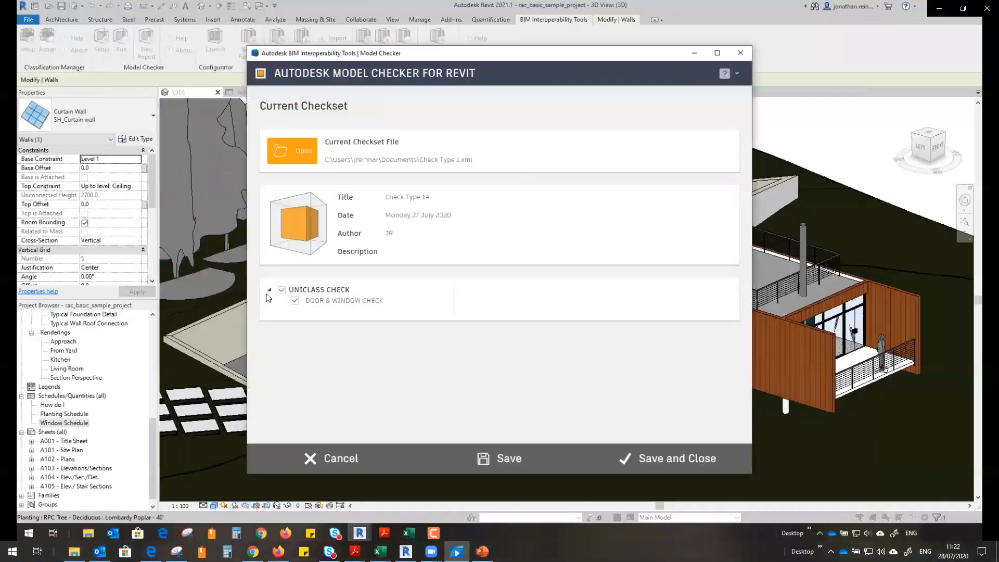
{"action": "left_click", "coordinate": [740, 54]}
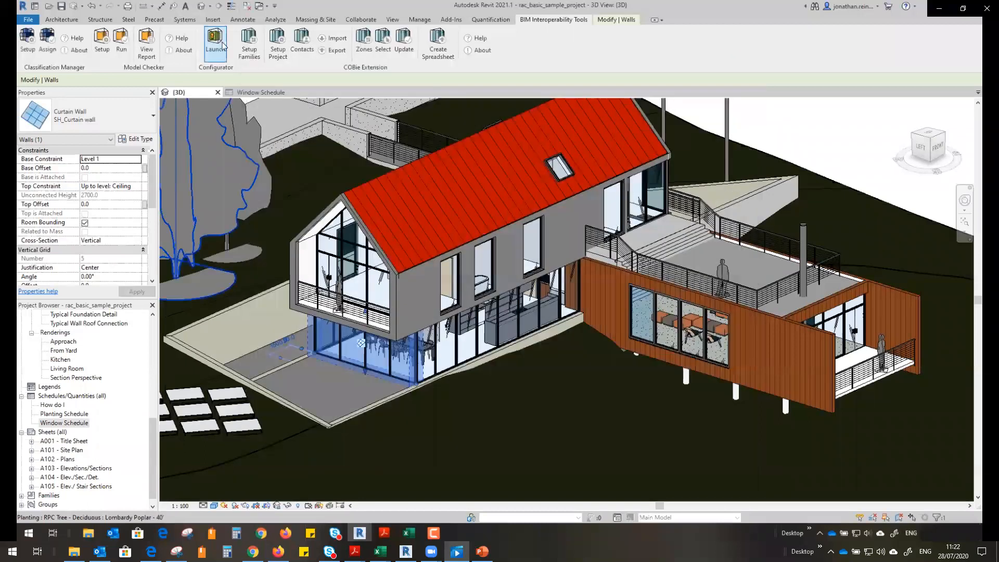
{"action": "left_click", "coordinate": [223, 45]}
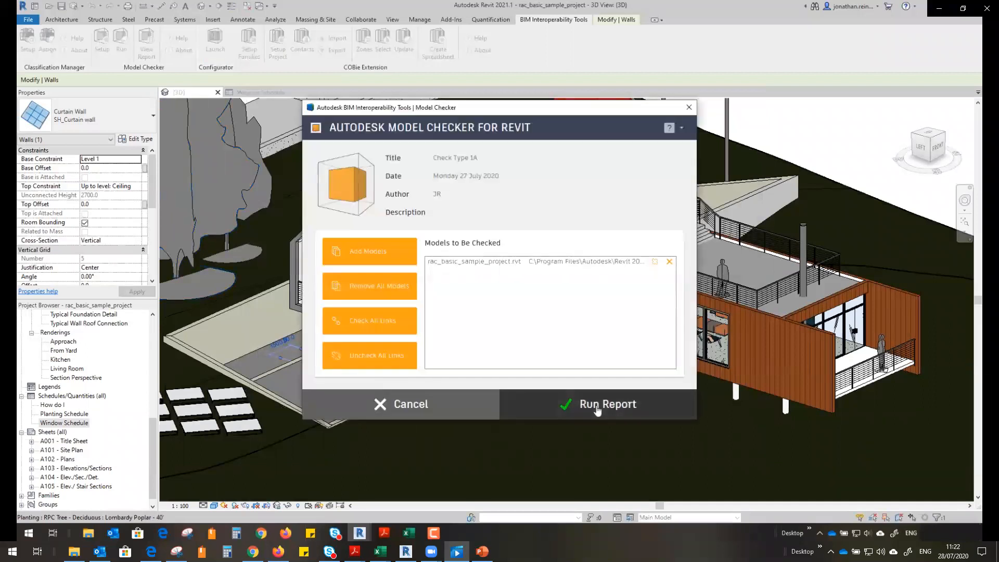
{"action": "left_click", "coordinate": [597, 406]}
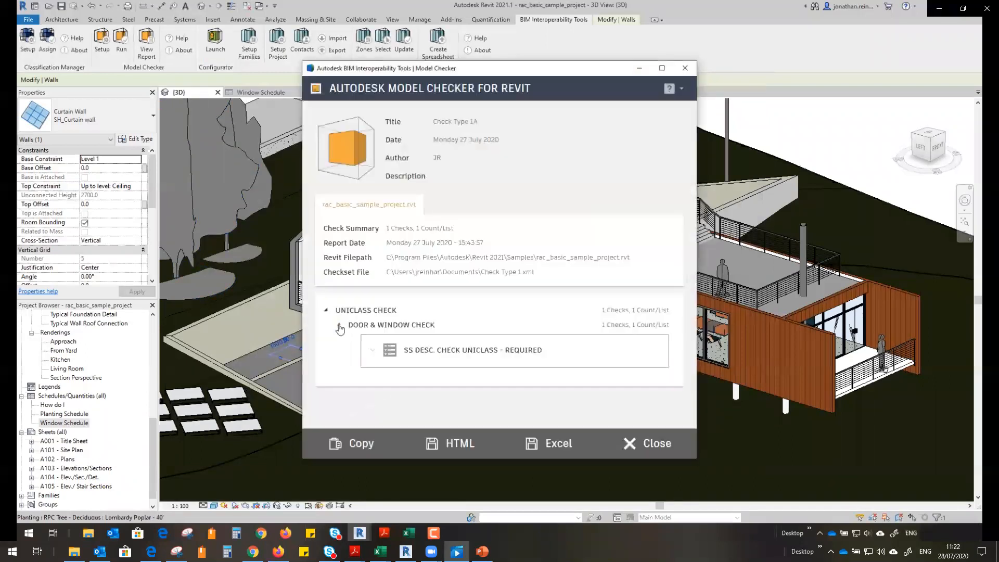
- Expand the SS DESC check result in the report and examine the listed doors and windows
{"action": "left_click", "coordinate": [512, 350]}
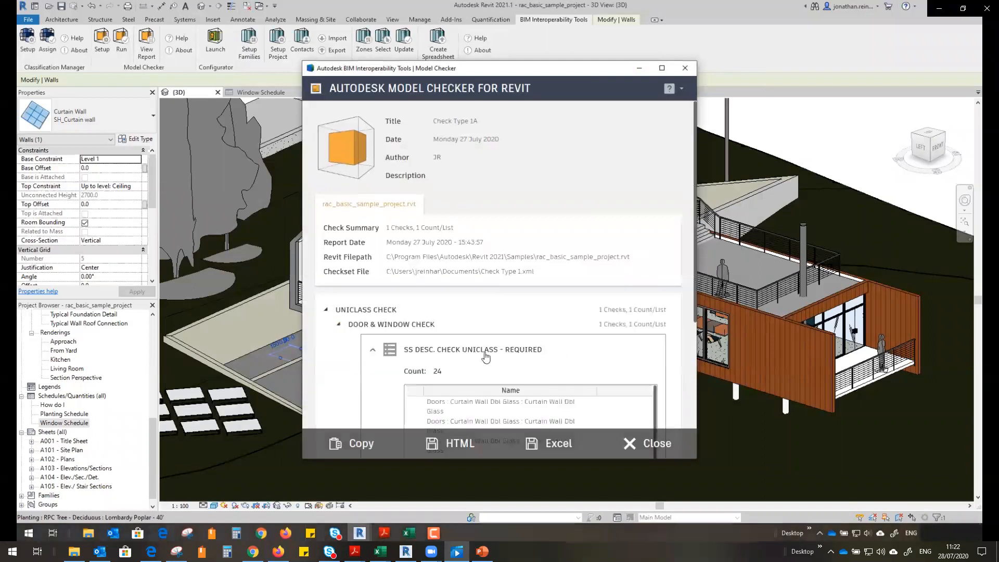
{"action": "scroll", "coordinate": [519, 351], "scroll_direction": "down", "scroll_amount": 2}
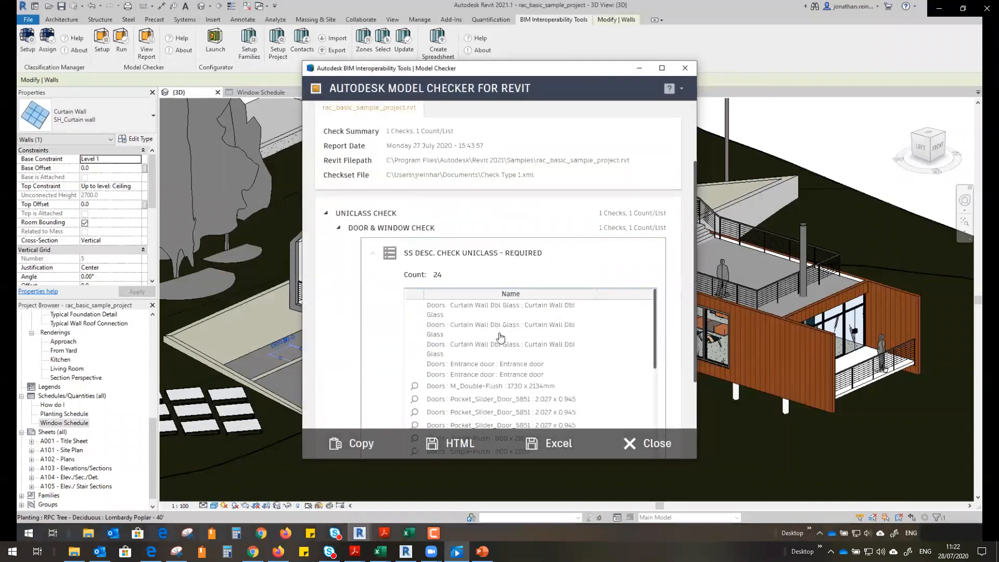
{"action": "scroll", "coordinate": [499, 339], "scroll_direction": "down", "scroll_amount": 2}
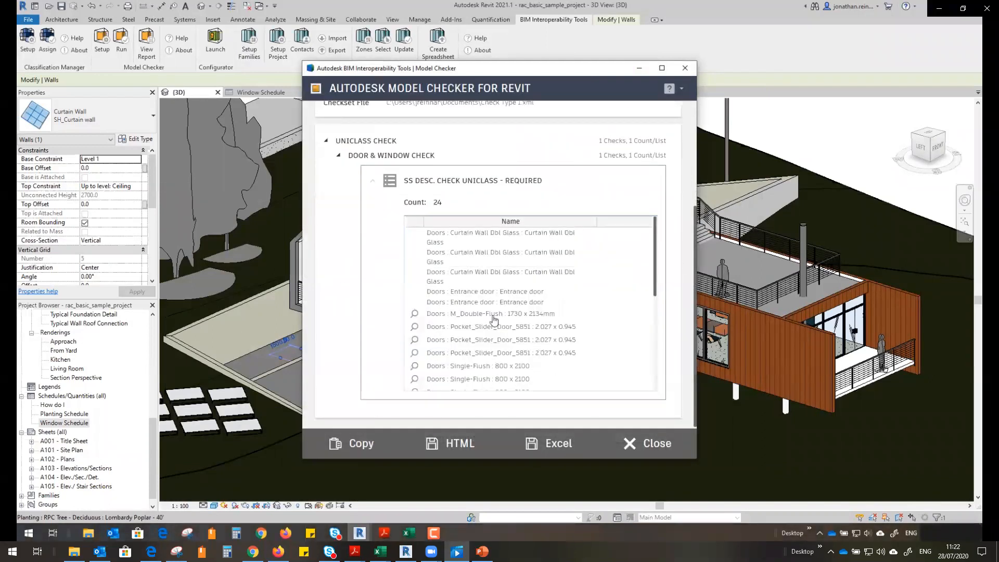
{"action": "left_click", "coordinate": [654, 300]}
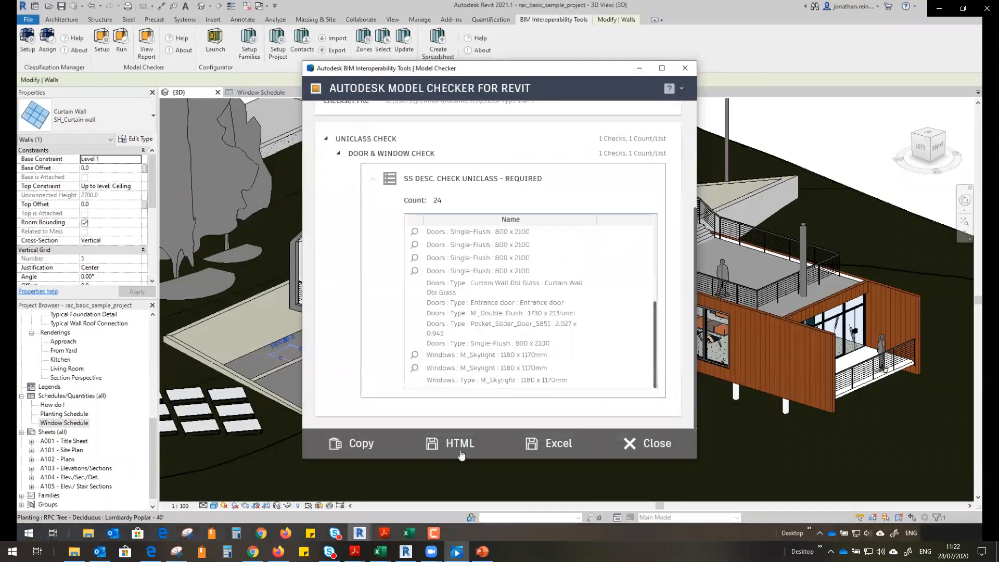
- Export the check report to Excel and open the exported file
{"action": "left_click", "coordinate": [553, 441]}
{"action": "left_click", "coordinate": [435, 336]}
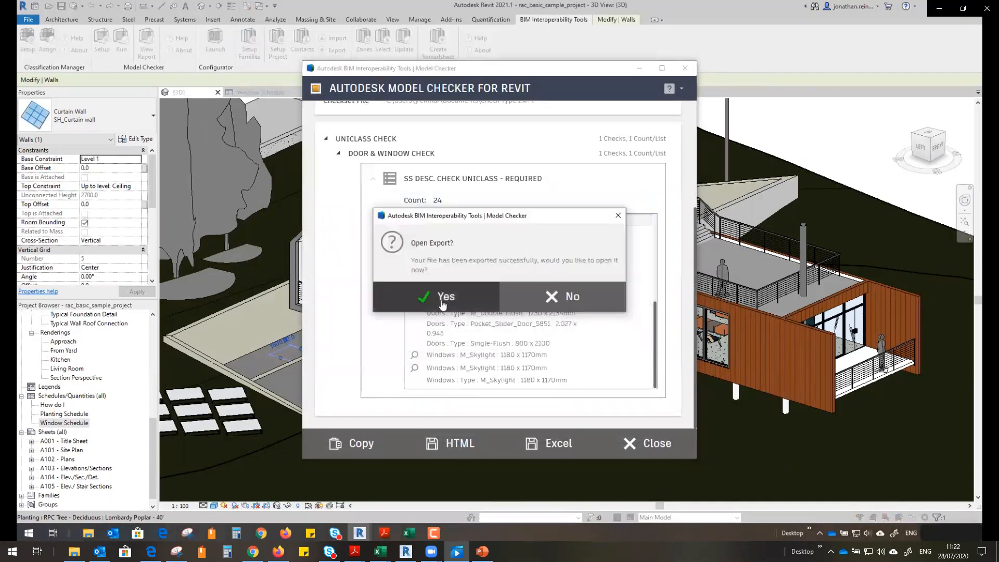
{"action": "left_click", "coordinate": [442, 296]}
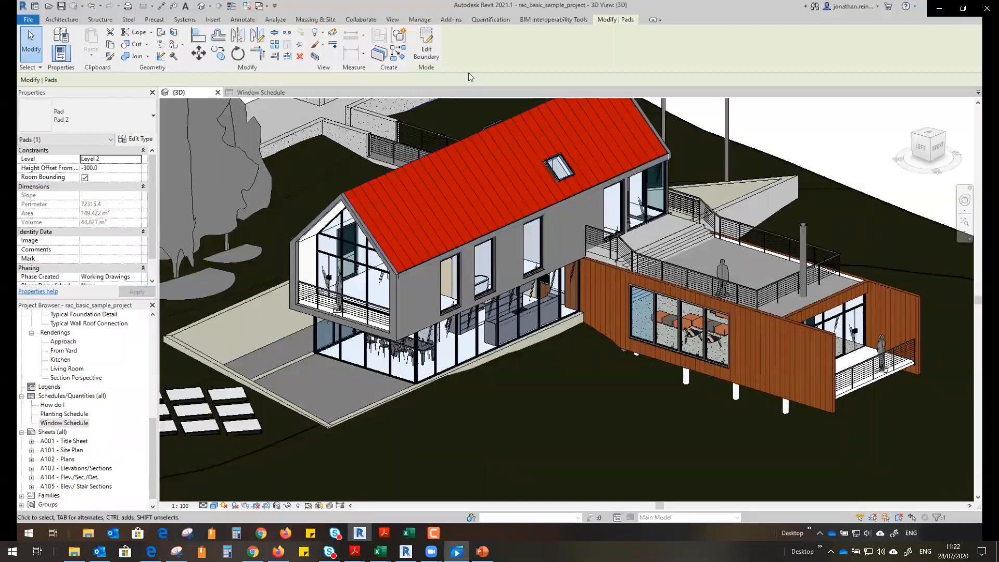
- Relaunch the Model Checker Configurator and add the pre-built Phase Elements check to the unused checks
{"action": "left_click", "coordinate": [554, 20]}
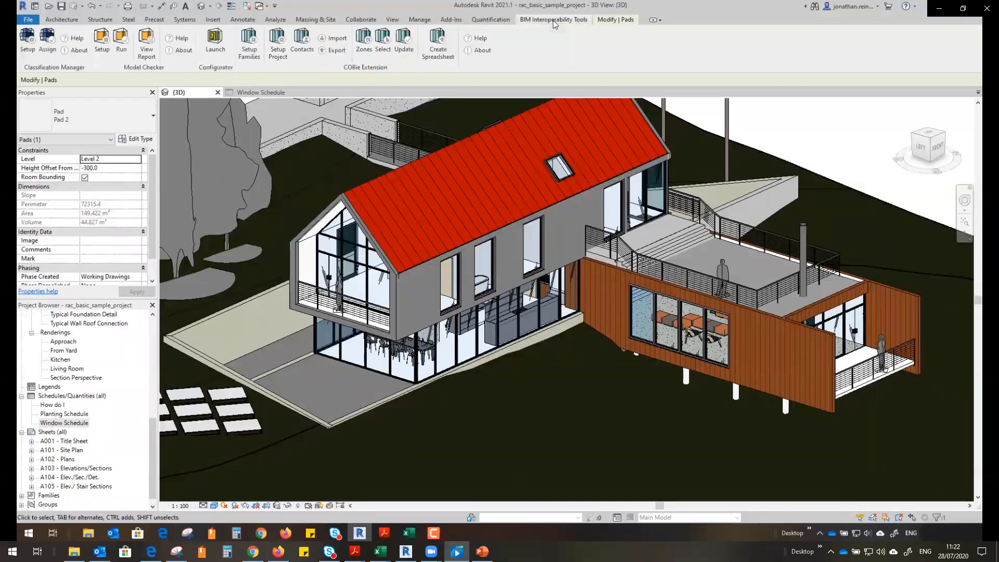
{"action": "left_click", "coordinate": [218, 48]}
{"action": "left_click", "coordinate": [239, 164]}
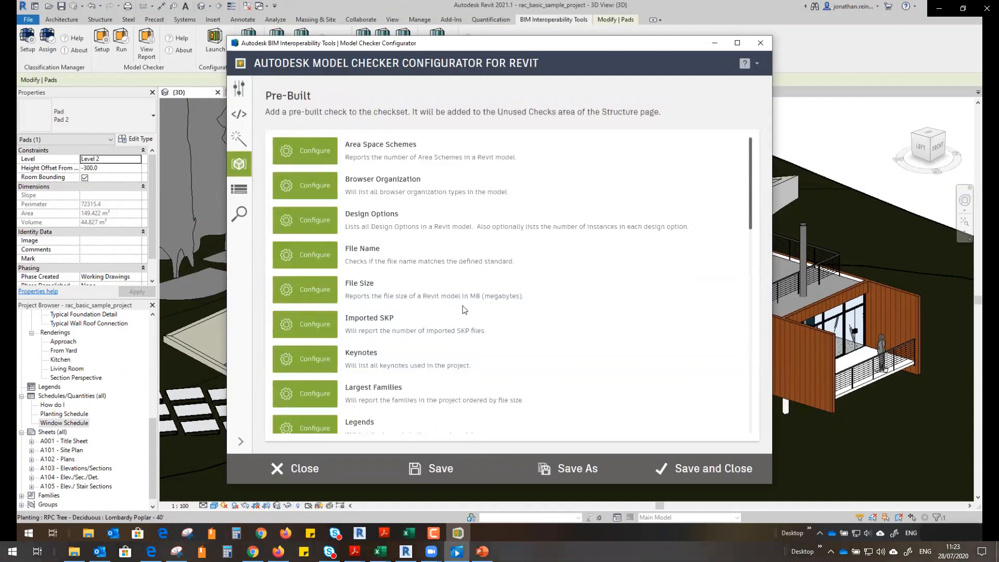
{"action": "scroll", "coordinate": [465, 307], "scroll_direction": "down", "scroll_amount": 3}
{"action": "scroll", "coordinate": [462, 275], "scroll_direction": "down", "scroll_amount": 3}
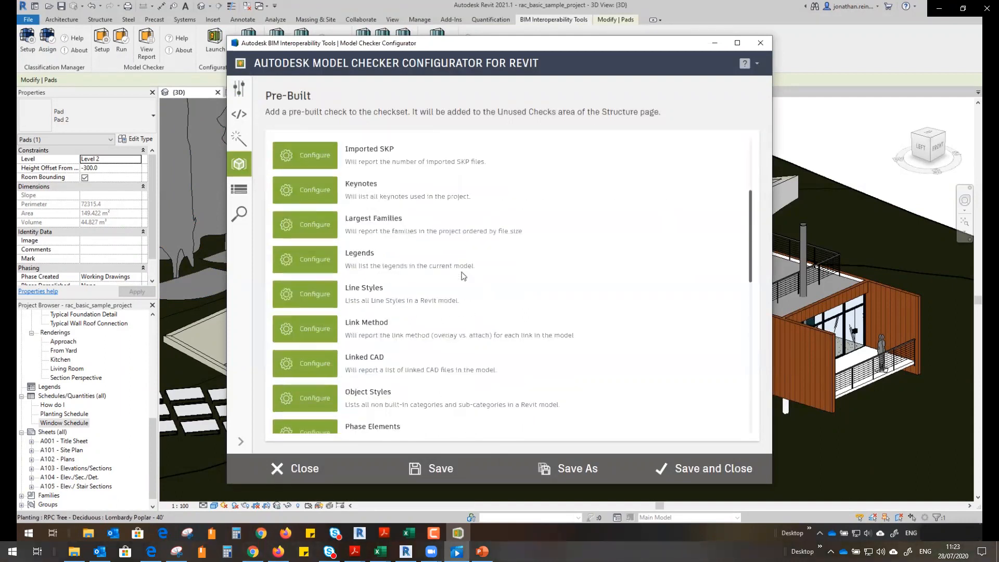
{"action": "scroll", "coordinate": [458, 252], "scroll_direction": "down", "scroll_amount": 2}
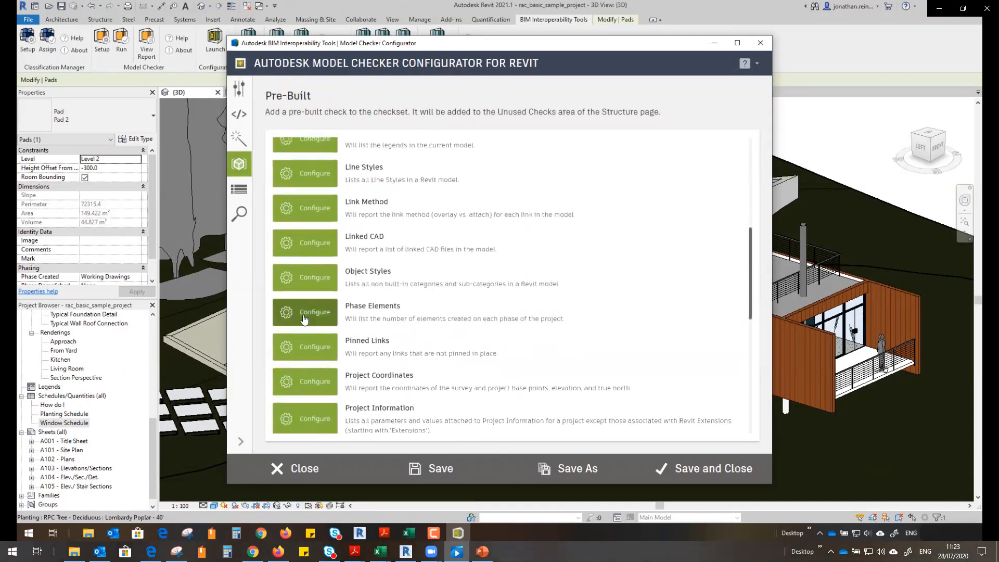
{"action": "left_click", "coordinate": [304, 318]}
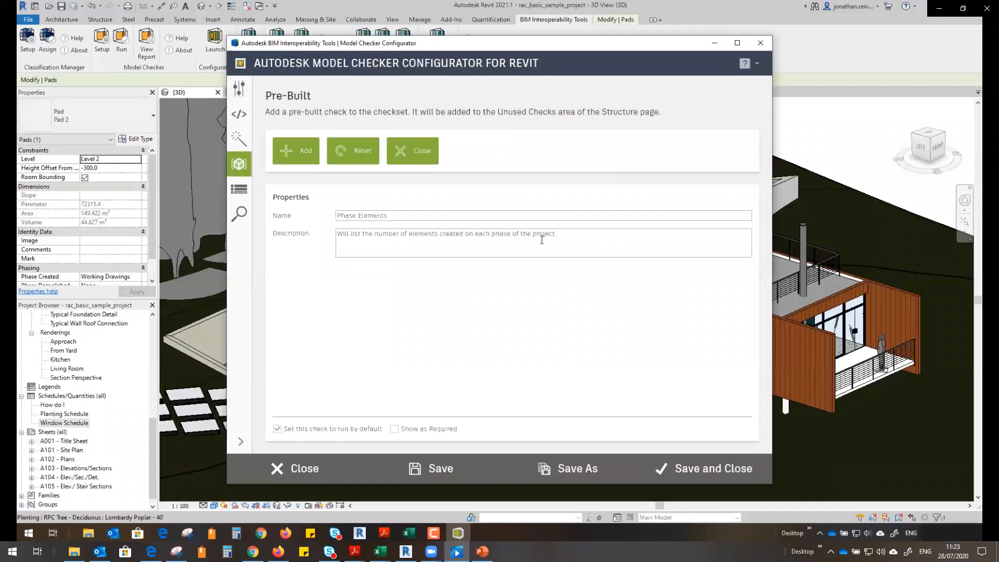
{"action": "left_click", "coordinate": [300, 158]}
{"action": "left_click", "coordinate": [514, 299]}
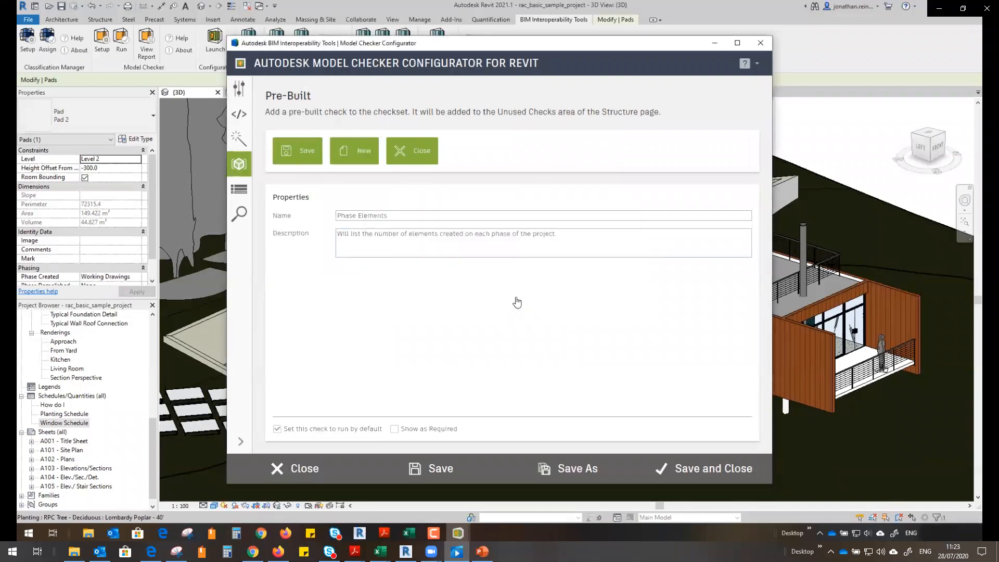
- View the settings of the pre-built Revit Version check and return to the list of pre-built checks
{"action": "scroll", "coordinate": [476, 285], "scroll_direction": "down", "scroll_amount": 2}
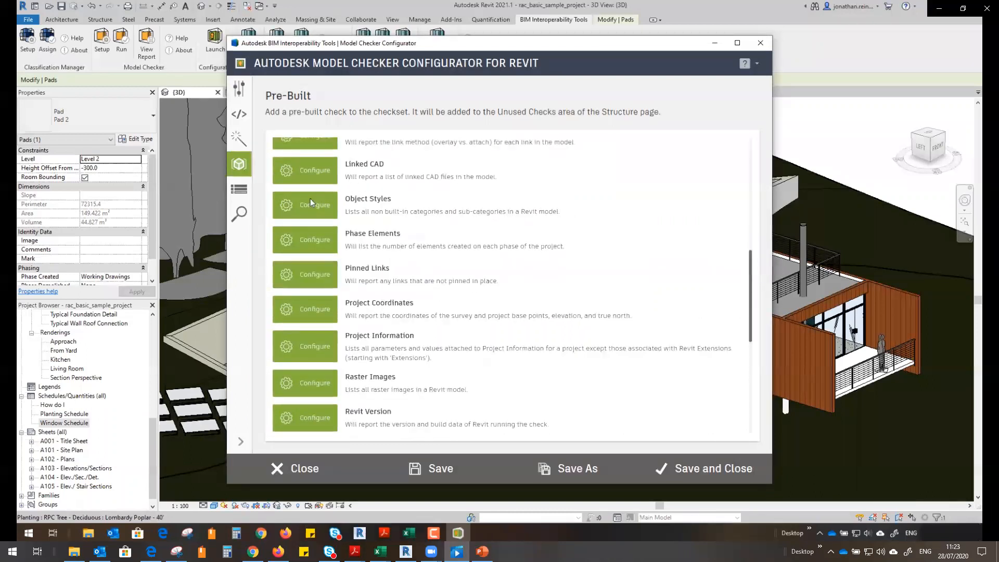
{"action": "scroll", "coordinate": [300, 254], "scroll_direction": "down", "scroll_amount": 2}
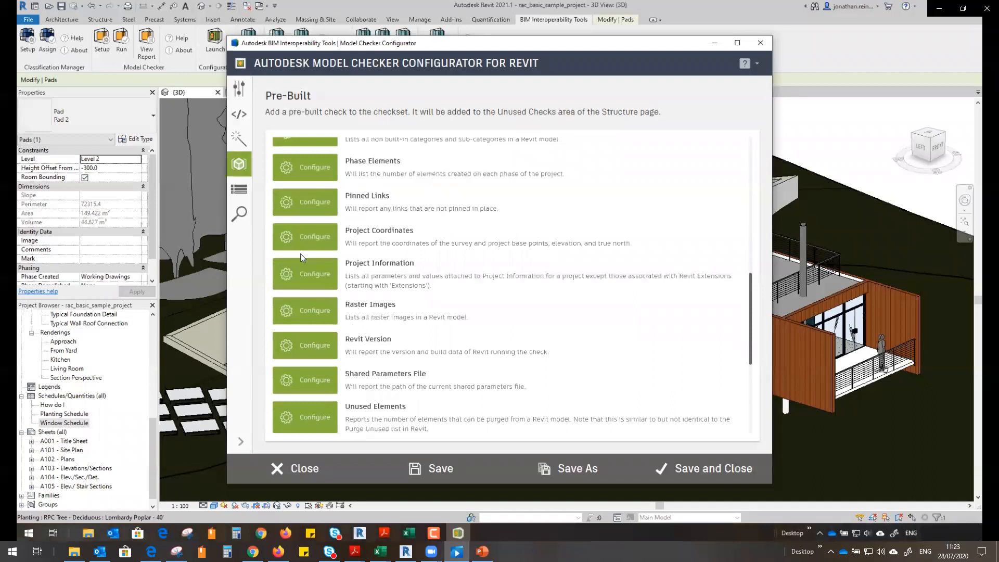
{"action": "left_click", "coordinate": [314, 345]}
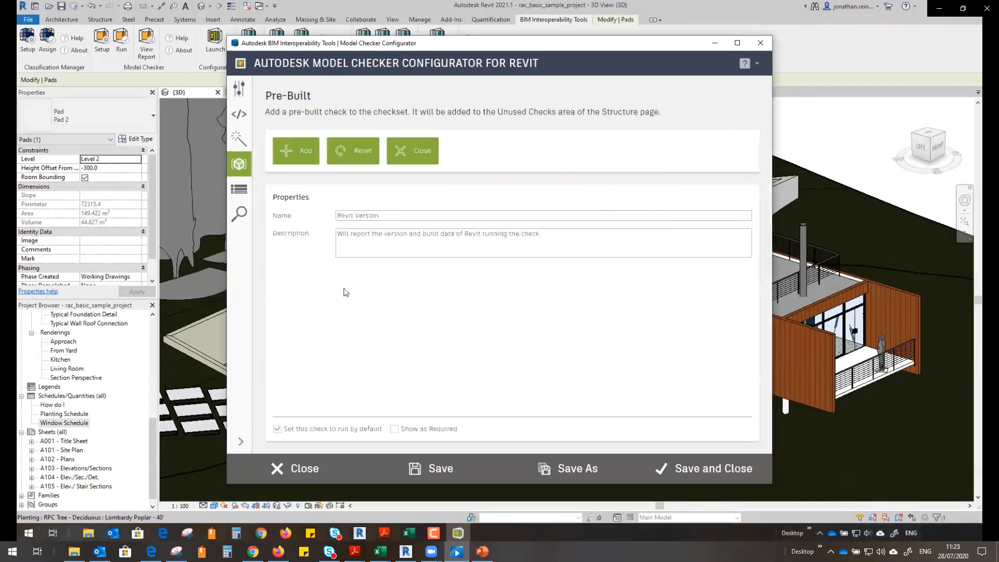
{"action": "left_click", "coordinate": [412, 151]}
- Add the pre-built File Size check to the unused checks
{"action": "scroll", "coordinate": [454, 292], "scroll_direction": "down", "scroll_amount": 1}
{"action": "scroll", "coordinate": [446, 281], "scroll_direction": "down", "scroll_amount": 4}
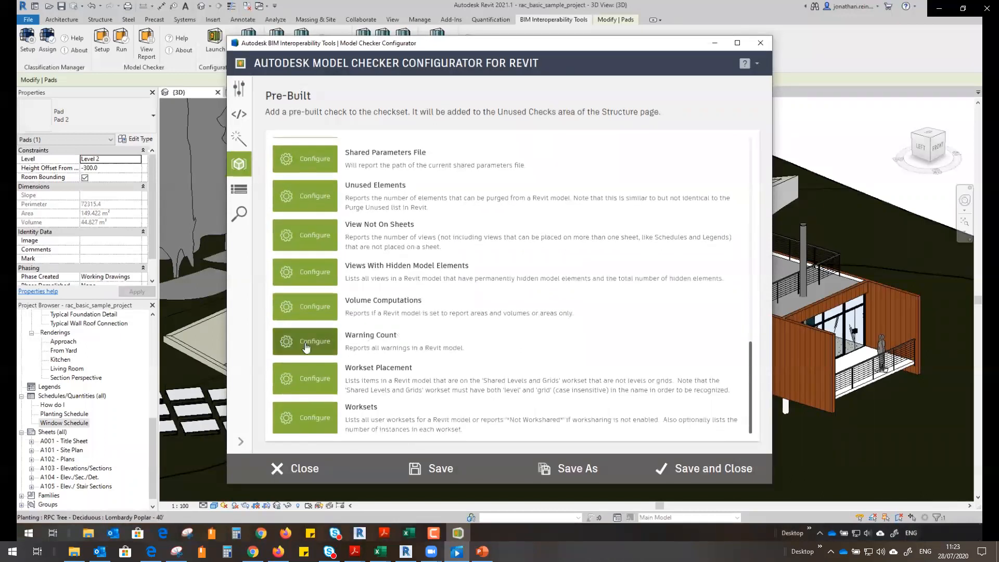
{"action": "scroll", "coordinate": [426, 311], "scroll_direction": "up", "scroll_amount": 2}
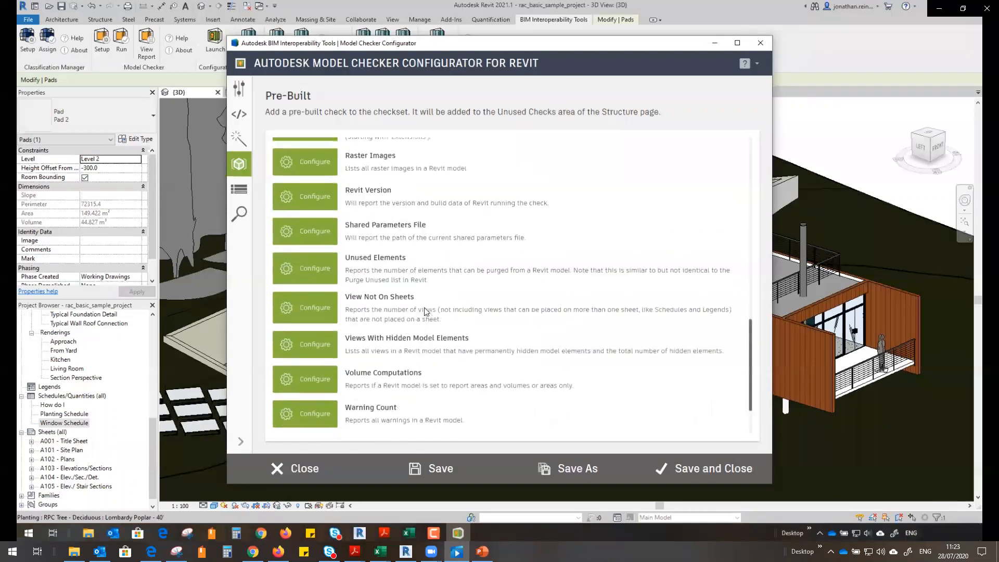
{"action": "scroll", "coordinate": [502, 319], "scroll_direction": "up", "scroll_amount": 4}
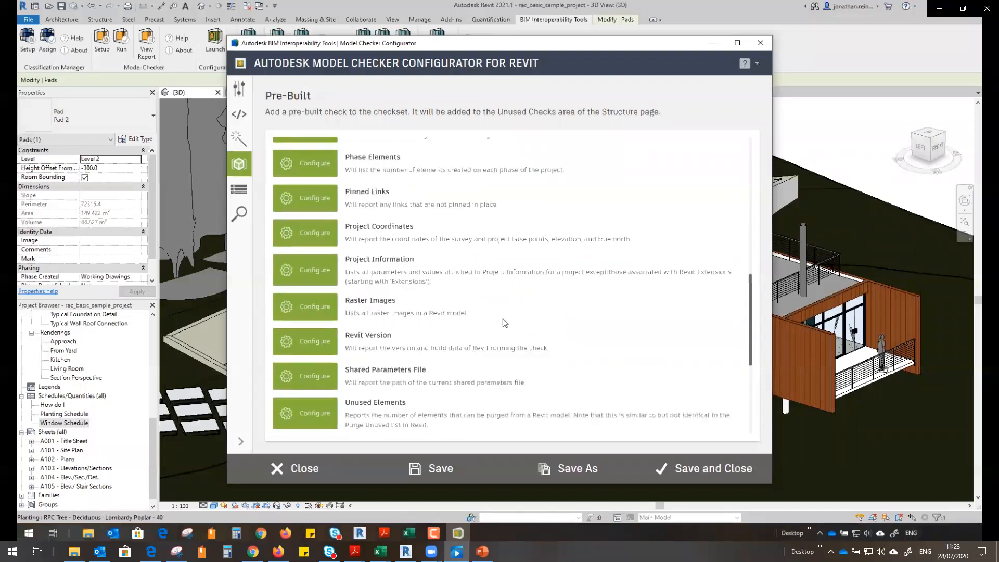
{"action": "scroll", "coordinate": [503, 320], "scroll_direction": "up", "scroll_amount": 3}
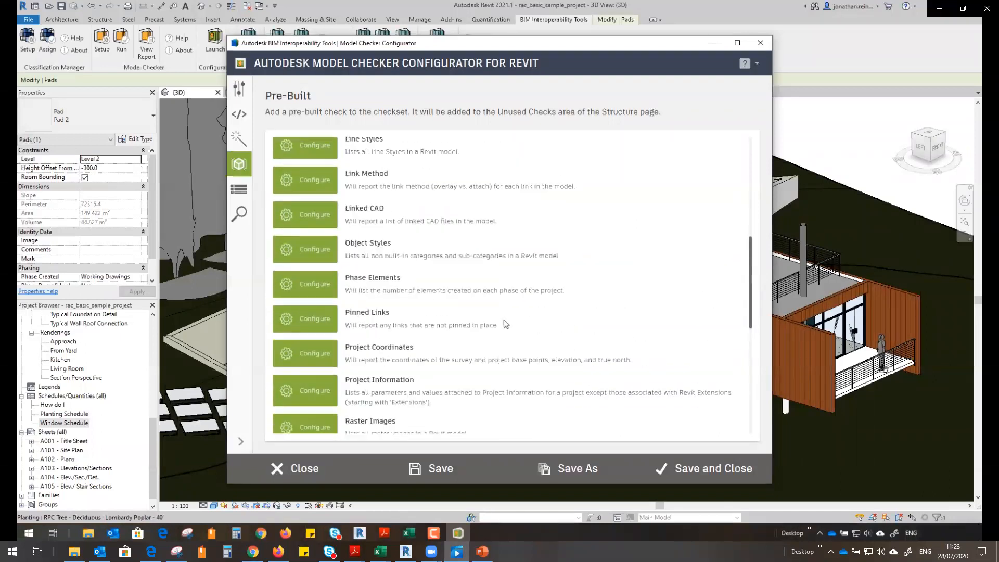
{"action": "scroll", "coordinate": [481, 303], "scroll_direction": "up", "scroll_amount": 4}
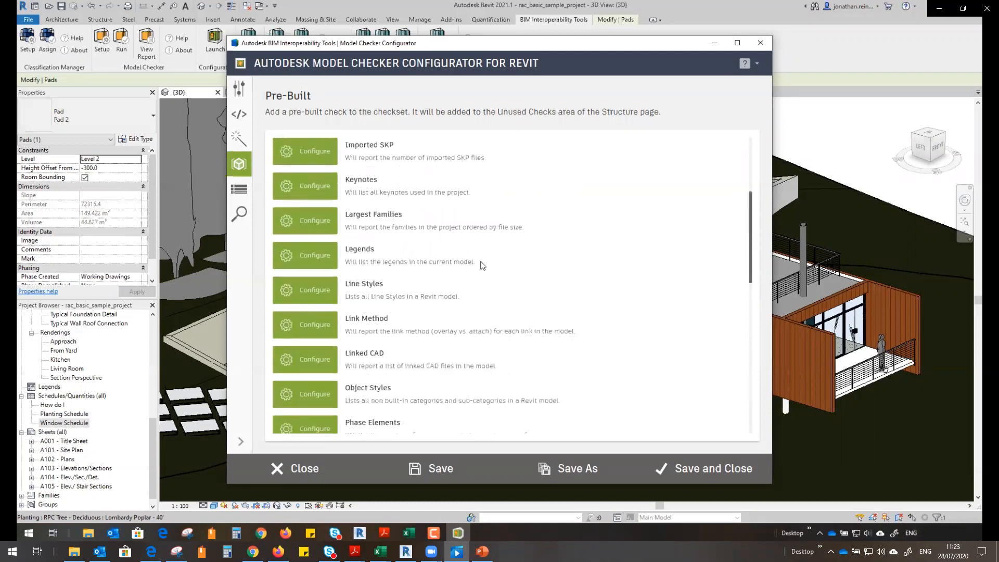
{"action": "scroll", "coordinate": [483, 265], "scroll_direction": "up", "scroll_amount": 3}
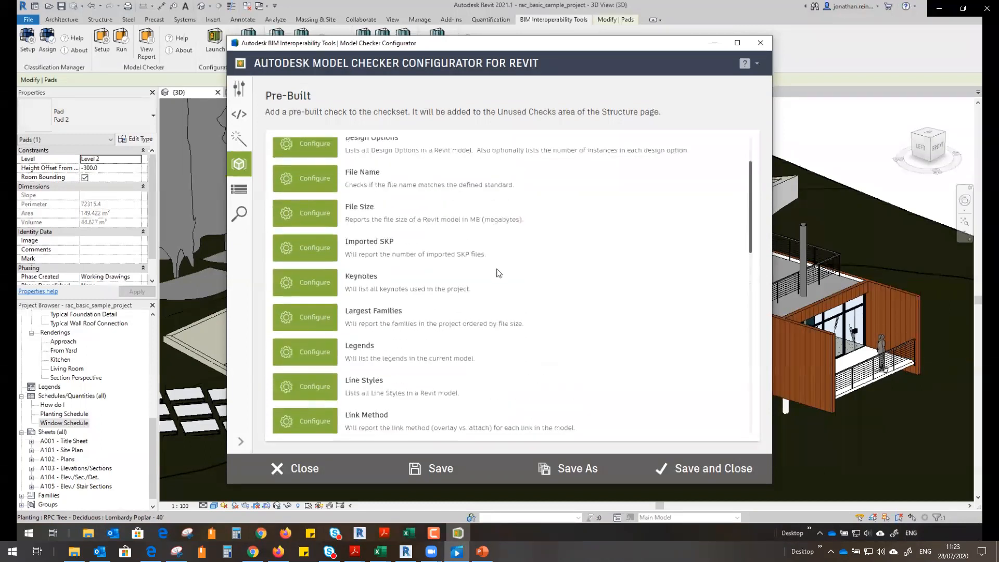
{"action": "left_click", "coordinate": [320, 222]}
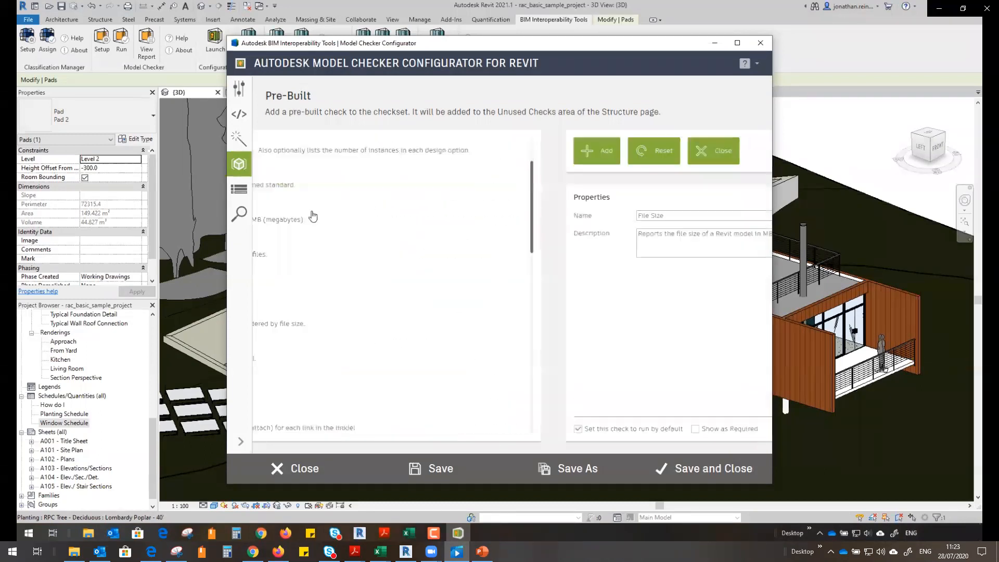
{"action": "left_click", "coordinate": [297, 151]}
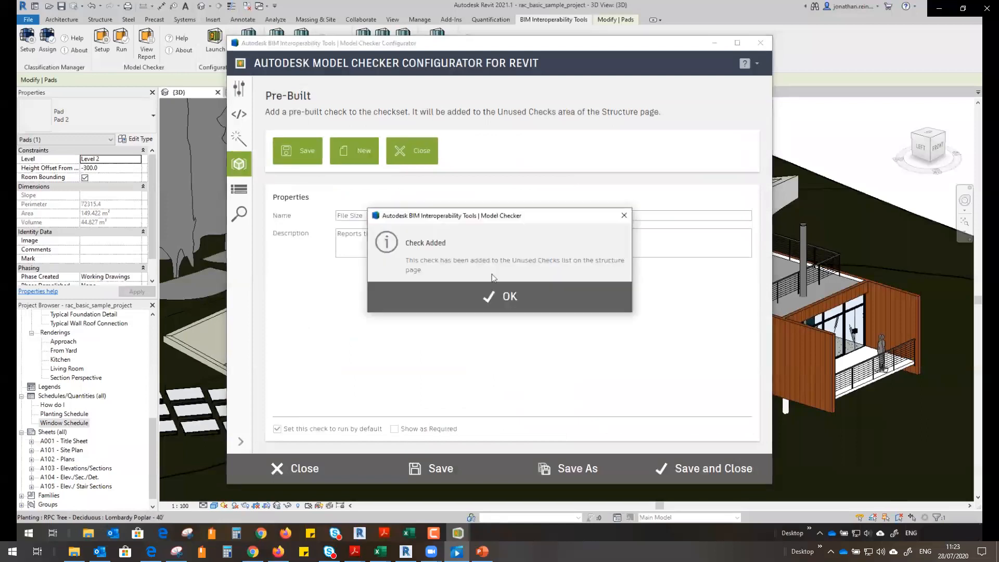
- Save the checkset to the Documents folder as Check Type 2.xml, replacing the existing file
{"action": "left_click", "coordinate": [507, 299]}
{"action": "left_click", "coordinate": [446, 471]}
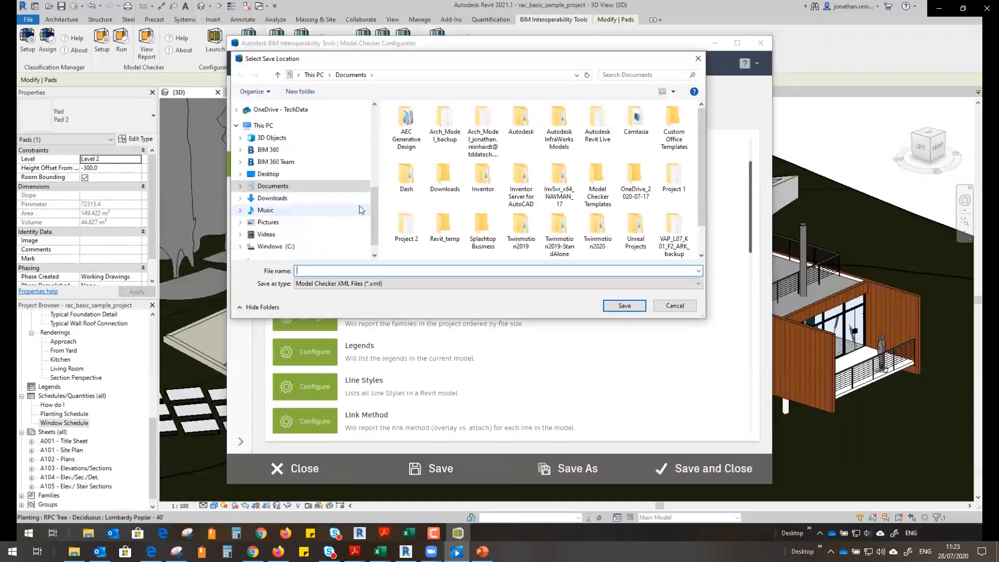
{"action": "scroll", "coordinate": [621, 239], "scroll_direction": "down", "scroll_amount": 1}
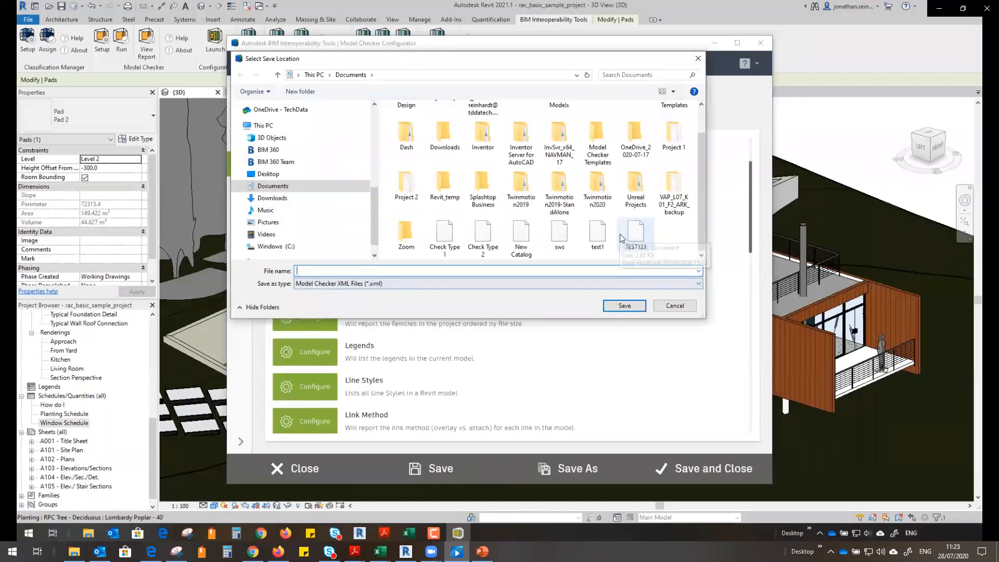
{"action": "left_click", "coordinate": [482, 234]}
{"action": "left_click", "coordinate": [622, 307]}
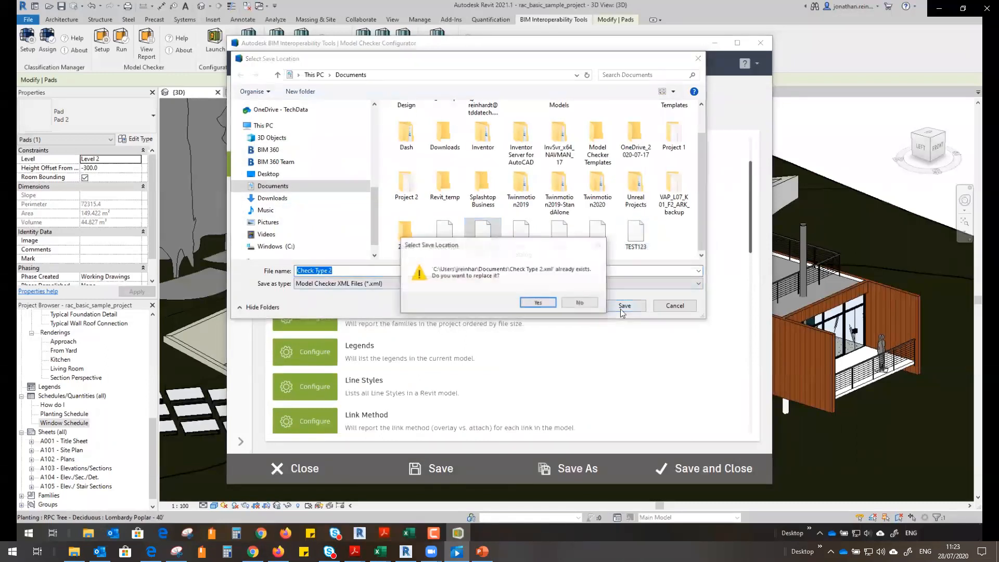
{"action": "left_click", "coordinate": [529, 302]}
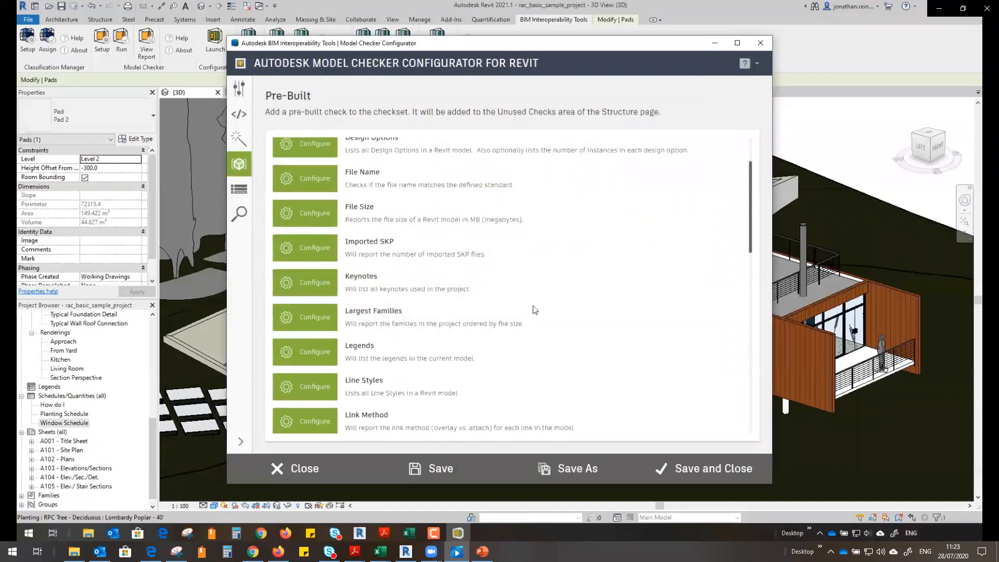
- Add a heading with a section beneath it to the checkset structure
{"action": "left_click", "coordinate": [242, 192]}
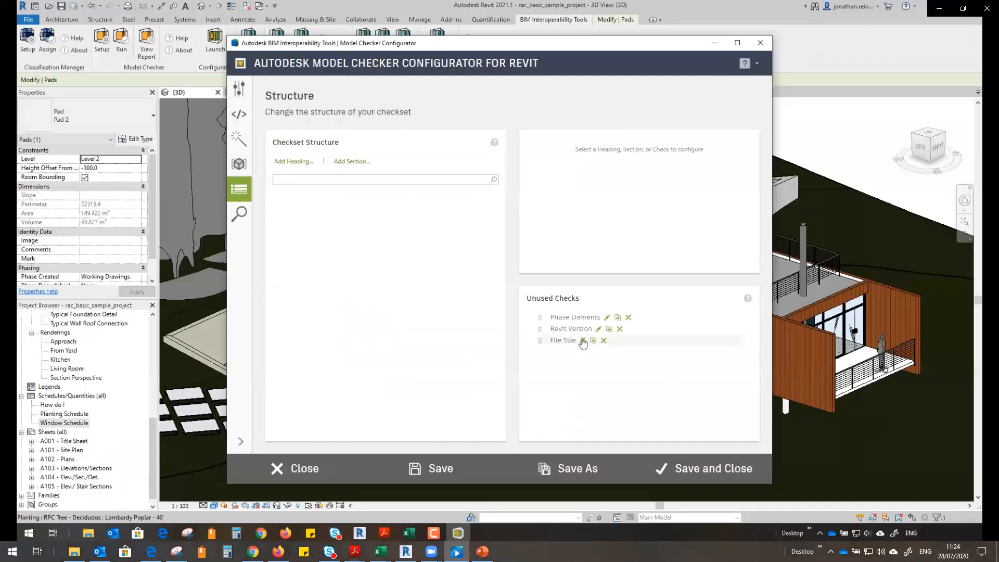
{"action": "left_click", "coordinate": [301, 162]}
{"action": "left_click", "coordinate": [343, 161]}
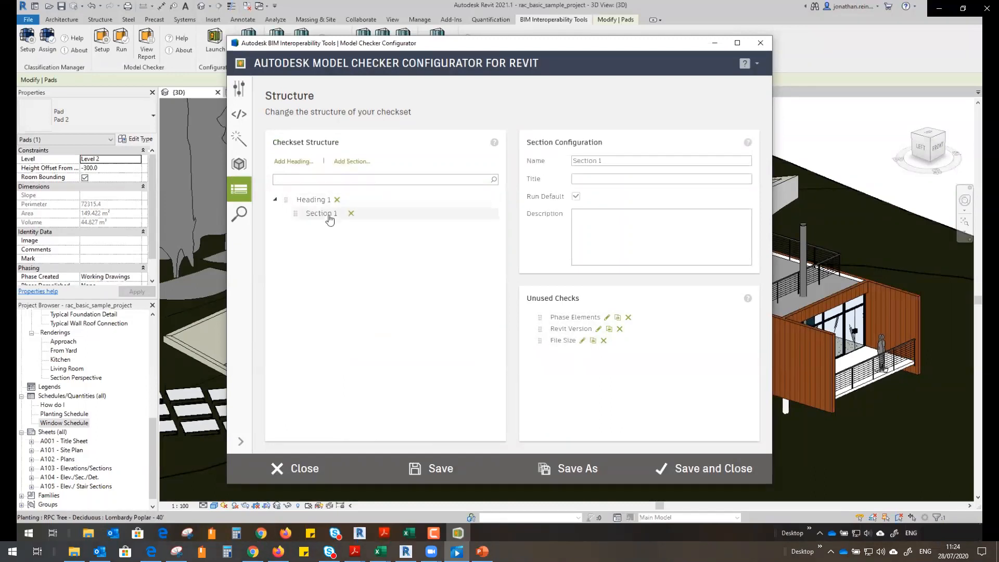
- Move the unused Phase Elements, Revit Version and File Size checks into Section 1, save the checkset and close the configurator
{"action": "left_click_drag", "start_coordinate": [540, 317], "coordinate": [307, 225]}
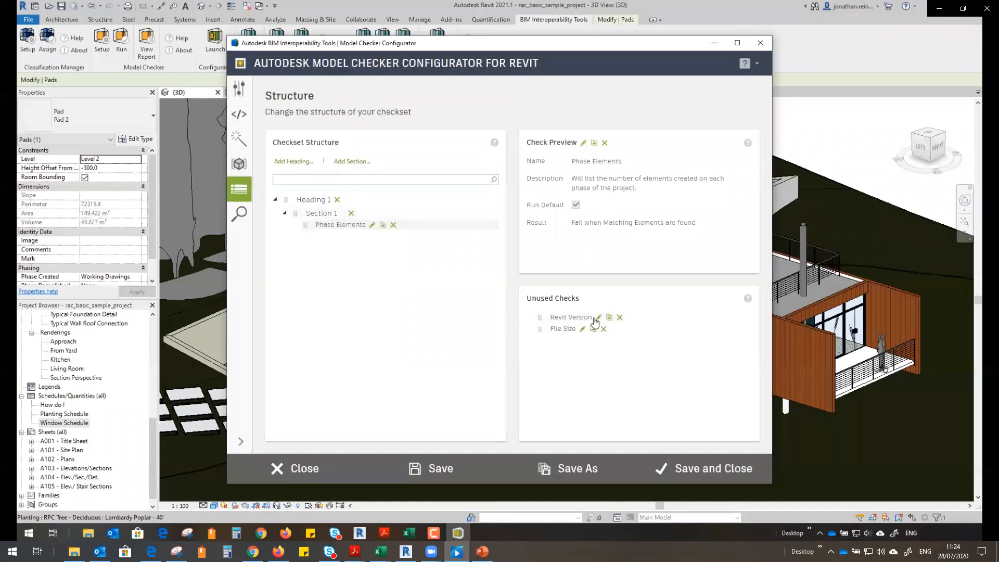
{"action": "left_click_drag", "start_coordinate": [547, 320], "coordinate": [304, 228]}
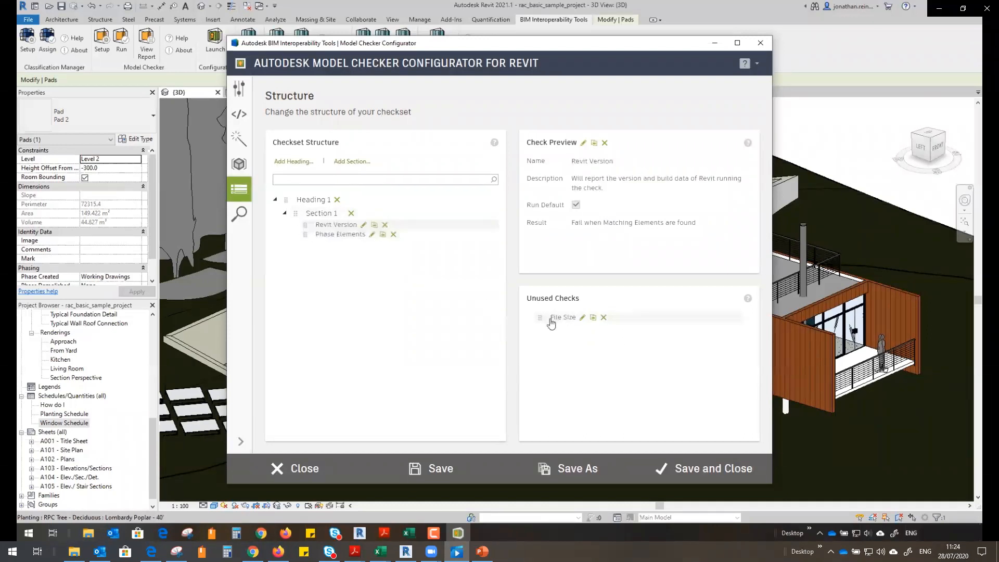
{"action": "left_click_drag", "start_coordinate": [542, 317], "coordinate": [317, 225]}
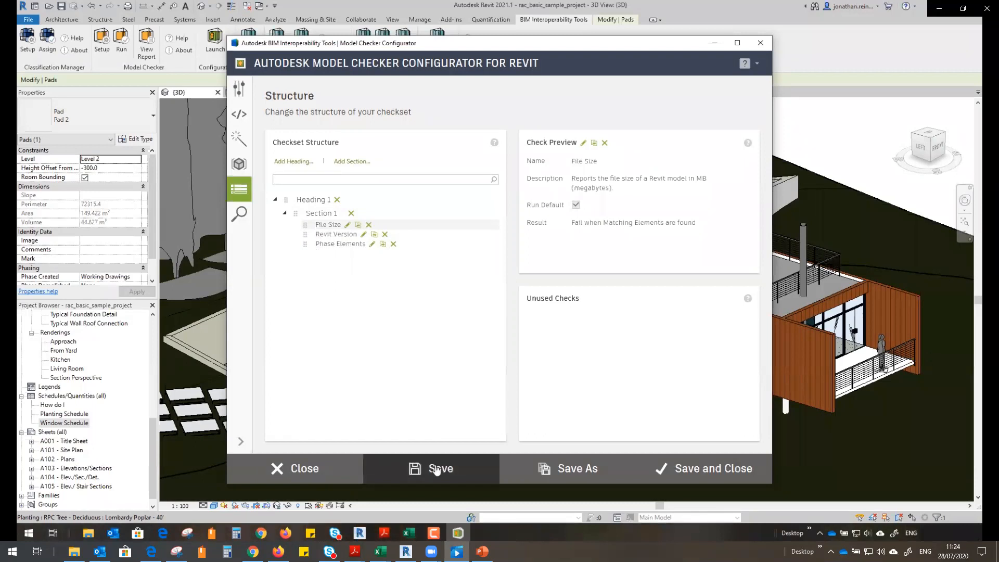
{"action": "left_click", "coordinate": [300, 467]}
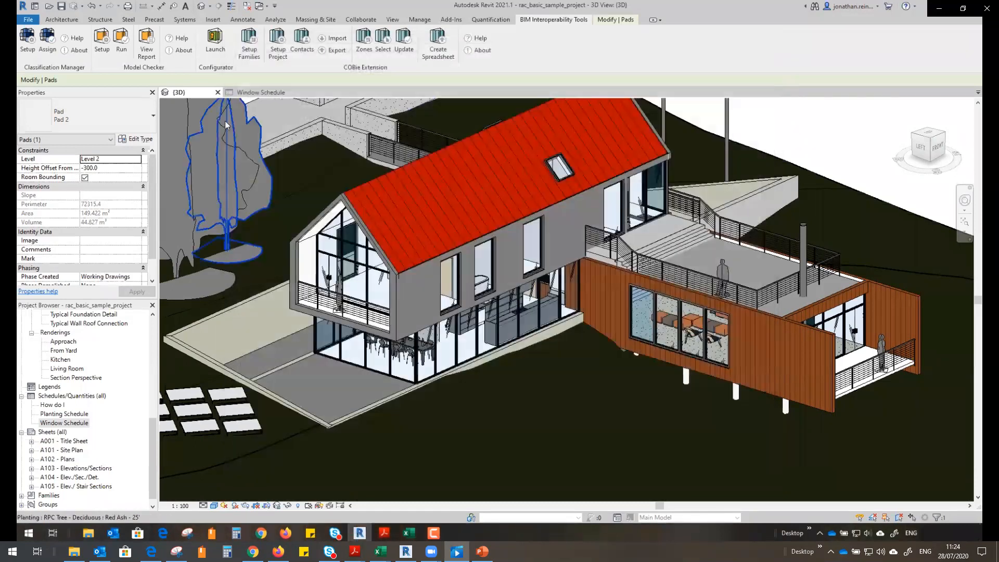
- Load Check Type 2.xml from the Documents folder as the current checkset in the Model Checker setup
{"action": "left_click", "coordinate": [102, 41]}
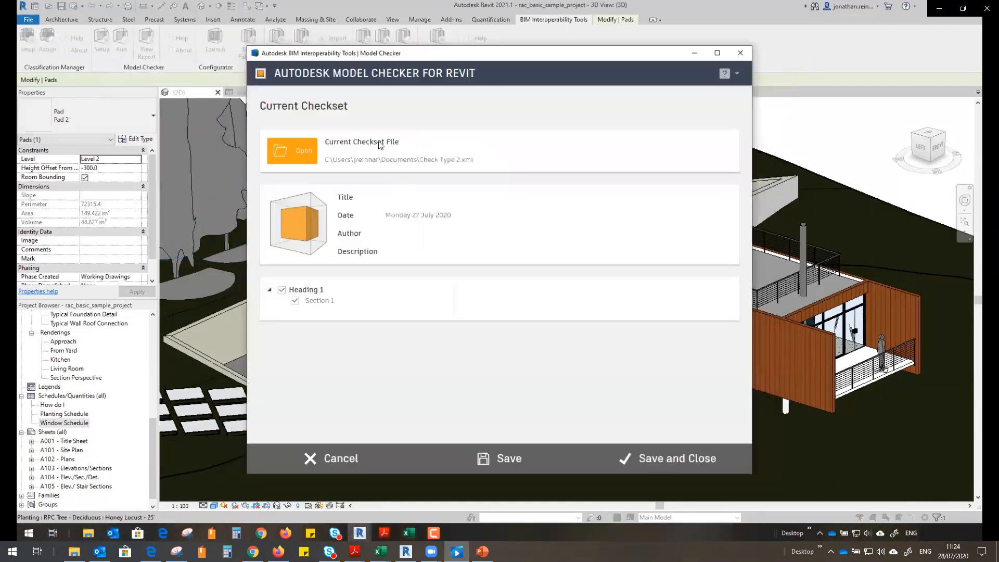
{"action": "left_click", "coordinate": [289, 151]}
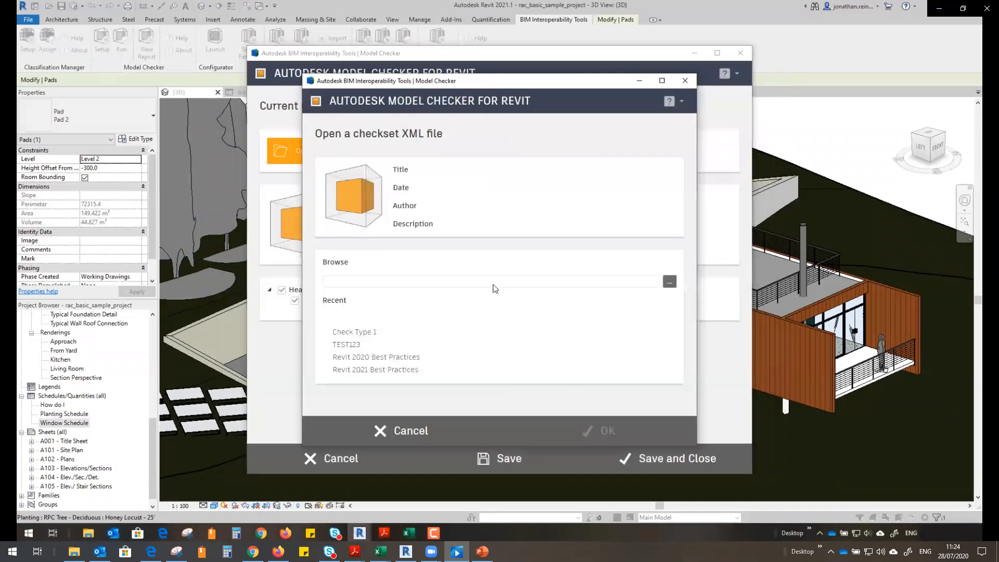
{"action": "left_click", "coordinate": [667, 281]}
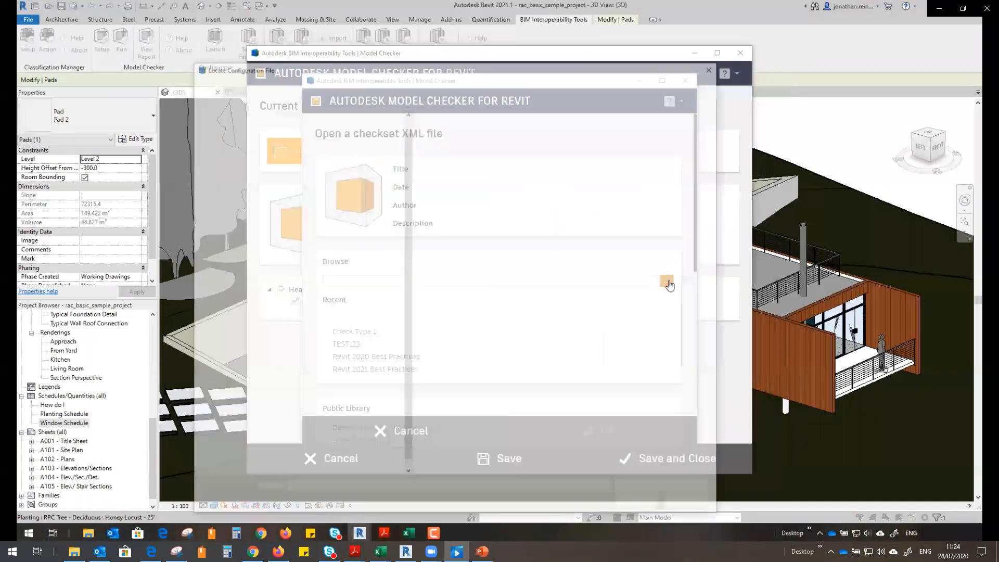
{"action": "left_click", "coordinate": [657, 287]}
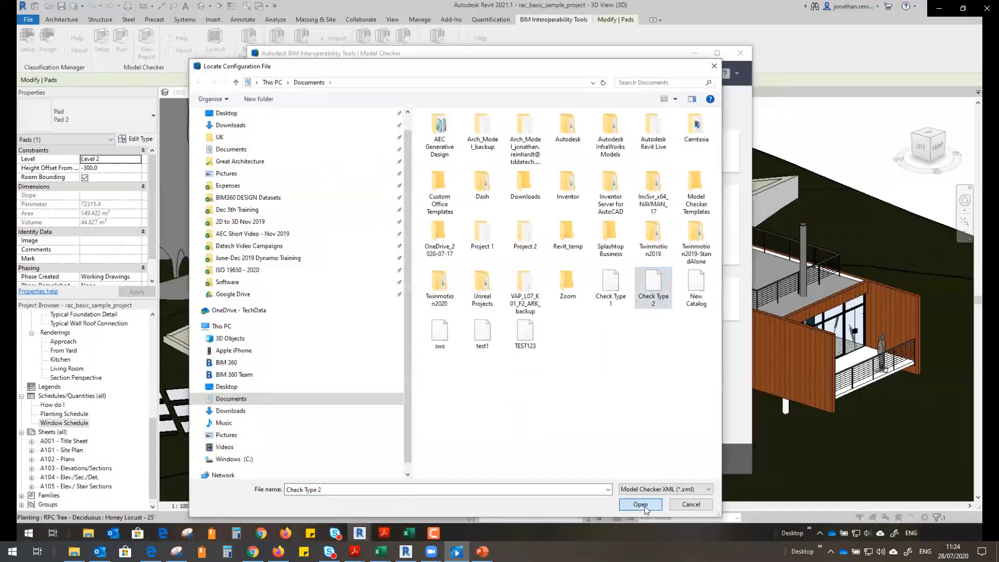
{"action": "left_click", "coordinate": [640, 504]}
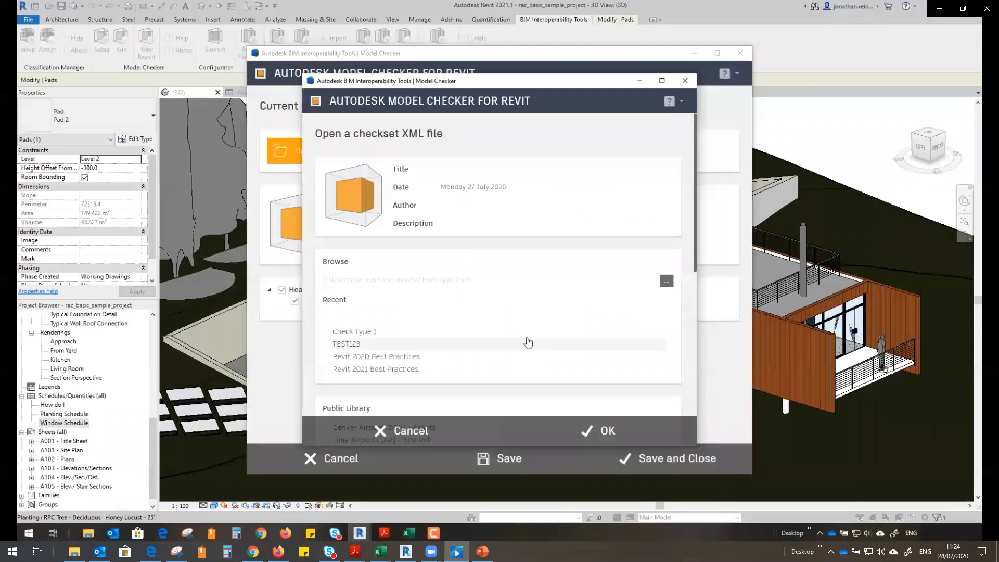
{"action": "left_click", "coordinate": [597, 430]}
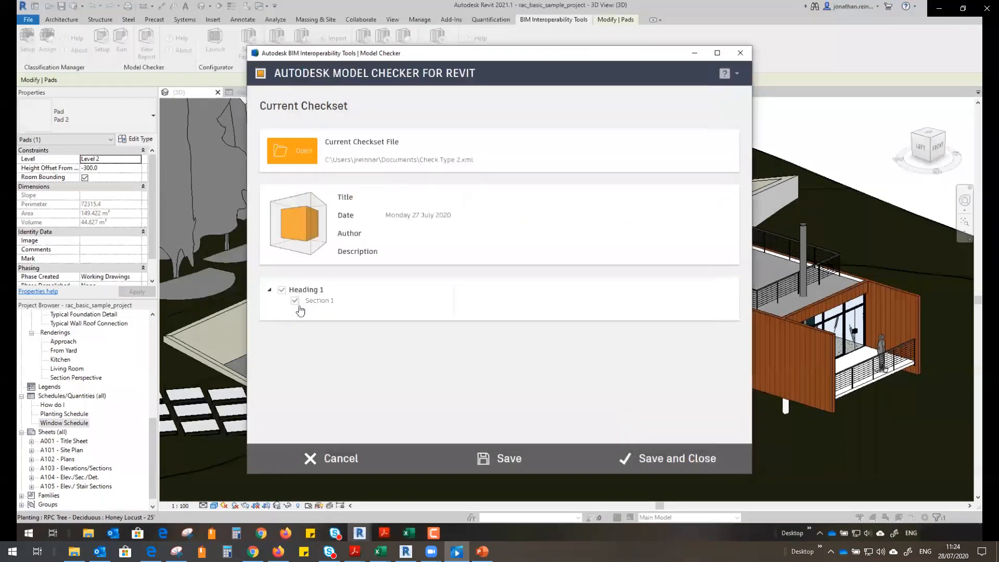
- Show the checks of Section 1, try switching them off and on, leave all three enabled, and save and close the setup
{"action": "left_click", "coordinate": [364, 306]}
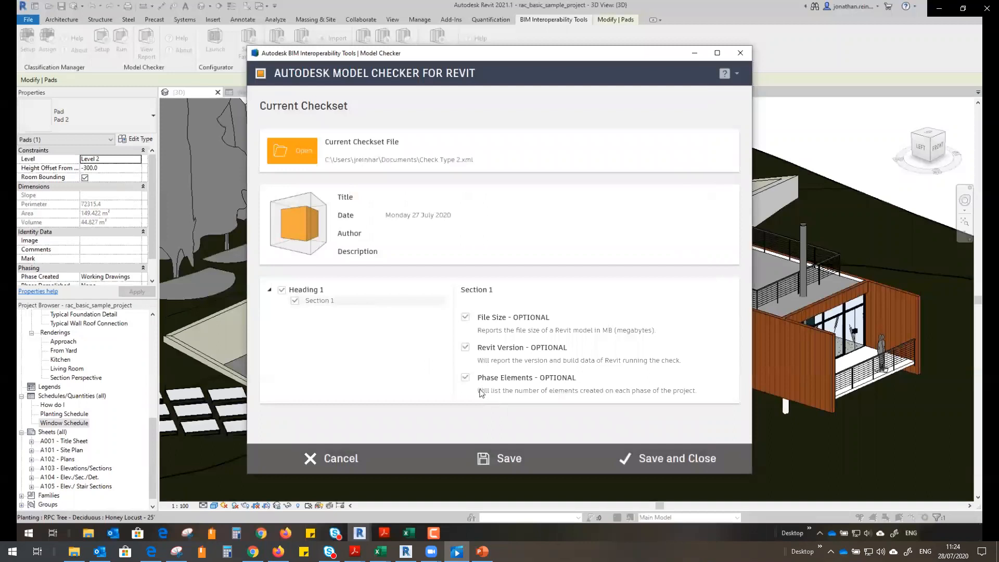
{"action": "left_click", "coordinate": [465, 378]}
{"action": "left_click", "coordinate": [465, 347]}
{"action": "left_click", "coordinate": [465, 317]}
{"action": "left_click", "coordinate": [465, 318]}
{"action": "left_click", "coordinate": [466, 349]}
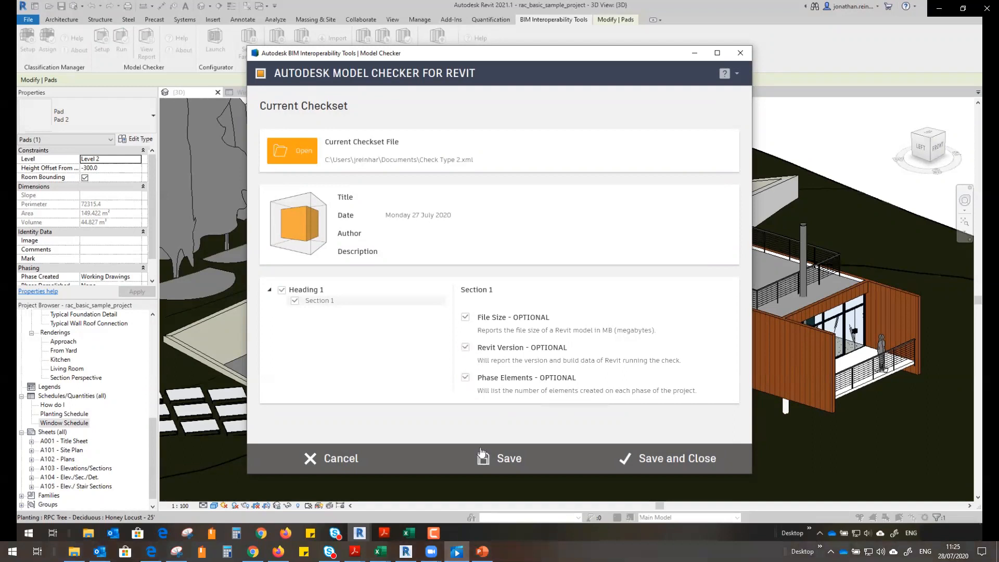
{"action": "left_click", "coordinate": [671, 448]}
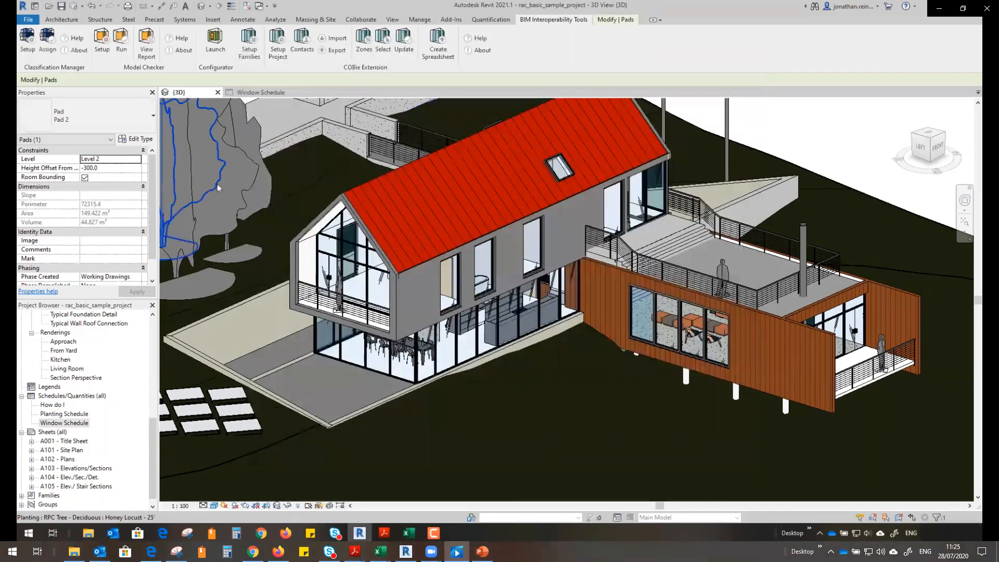
- Run the Model Checker report on rac_basic_sample_project.rvt without adding other models
{"action": "left_click", "coordinate": [121, 42]}
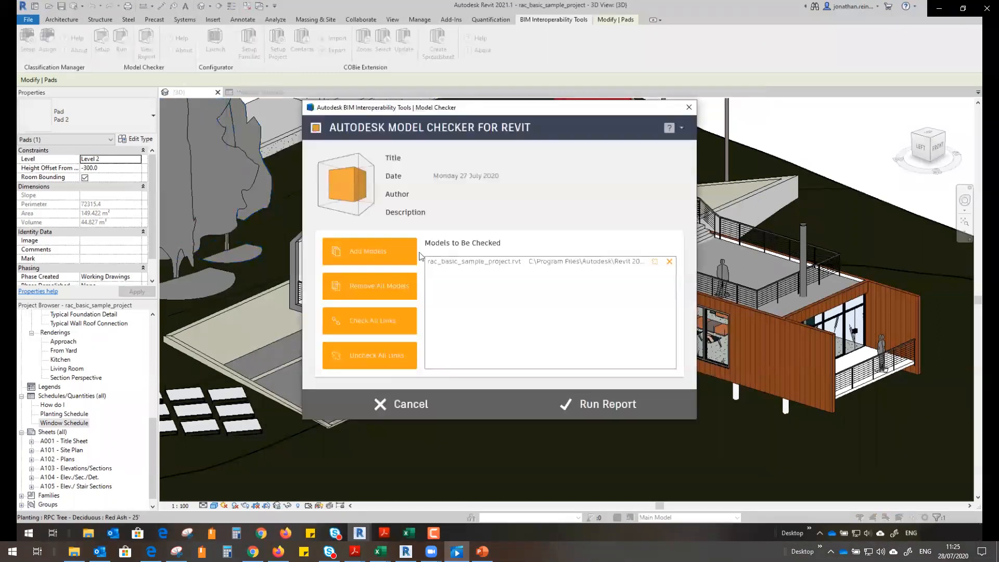
{"action": "left_click", "coordinate": [378, 254]}
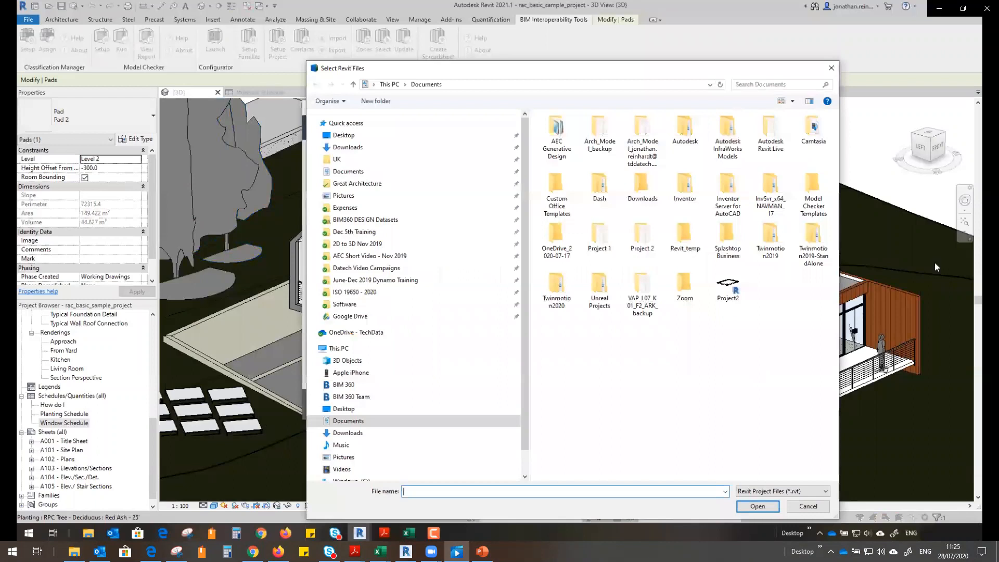
{"action": "left_click", "coordinate": [808, 506]}
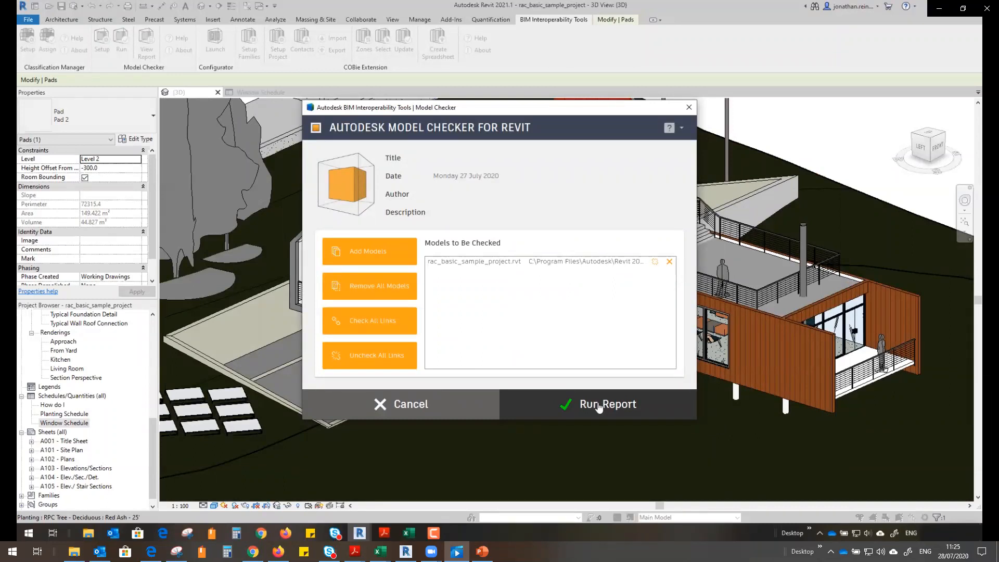
{"action": "left_click", "coordinate": [599, 406]}
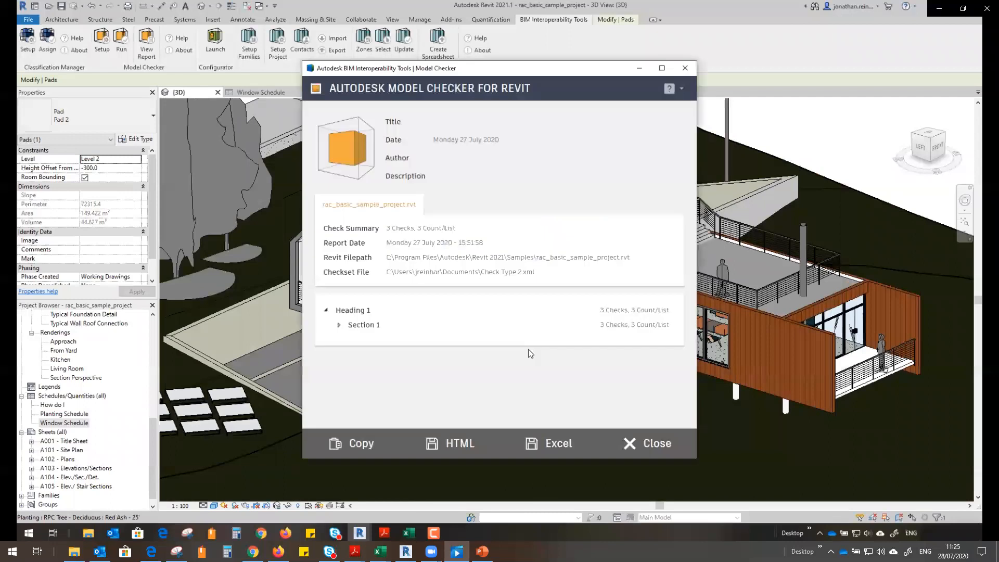
- Expand Section 1 of the report and examine the File Size, Revit Version and Phase Elements results
{"action": "left_click", "coordinate": [338, 326]}
{"action": "scroll", "coordinate": [512, 299], "scroll_direction": "down", "scroll_amount": 3}
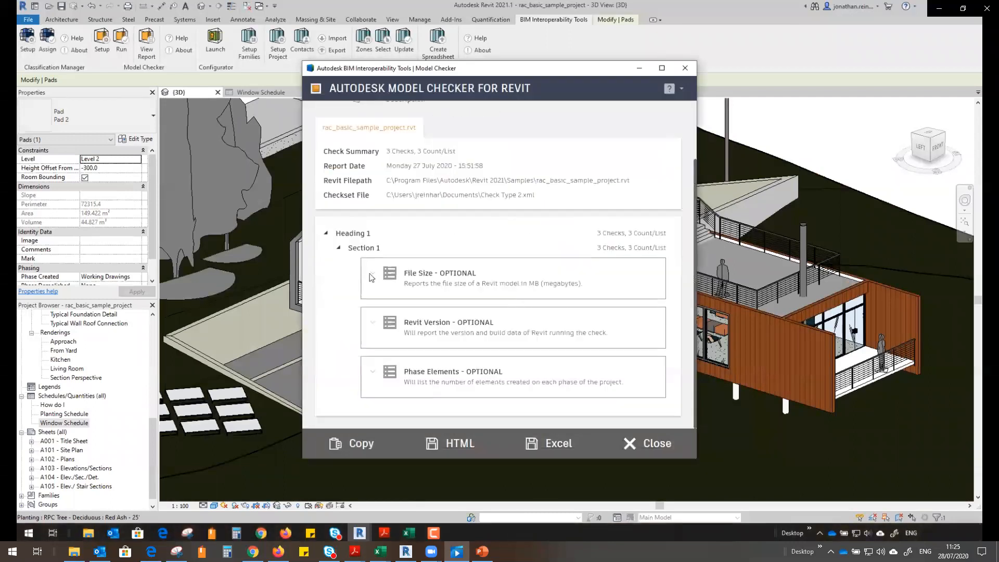
{"action": "left_click", "coordinate": [373, 275]}
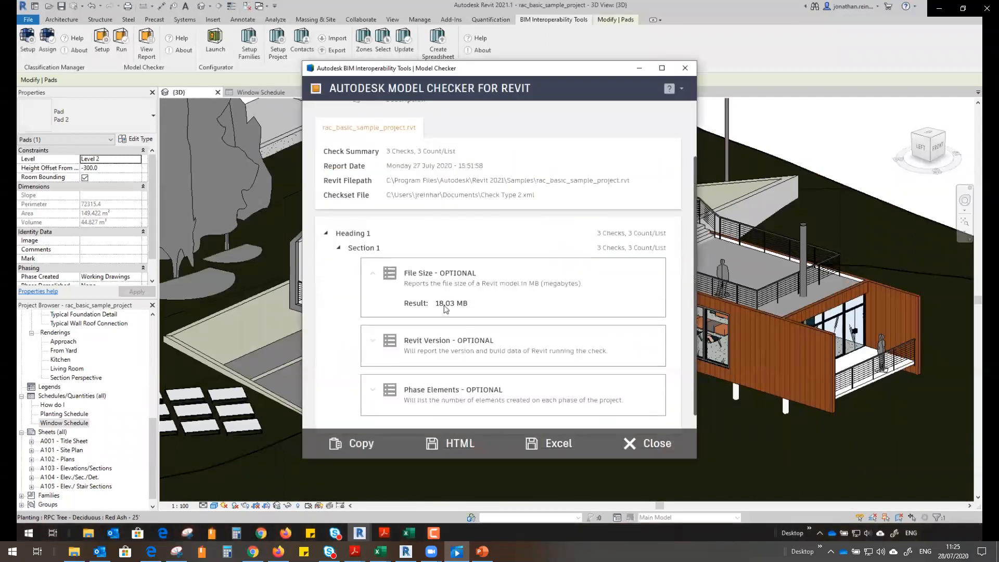
{"action": "scroll", "coordinate": [447, 310], "scroll_direction": "down", "scroll_amount": 1}
{"action": "left_click", "coordinate": [372, 325]}
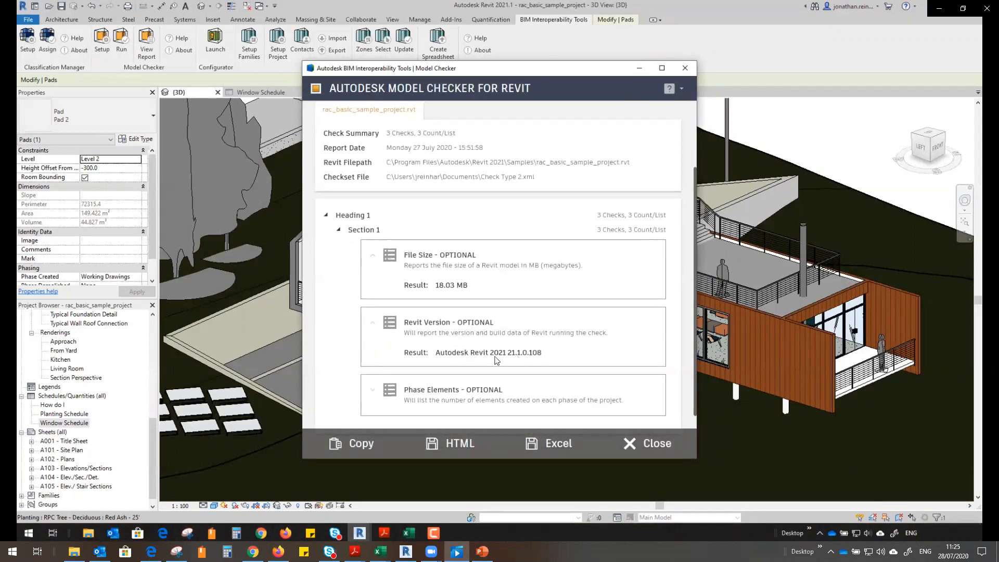
{"action": "scroll", "coordinate": [442, 375], "scroll_direction": "down", "scroll_amount": 1}
{"action": "left_click", "coordinate": [369, 375]}
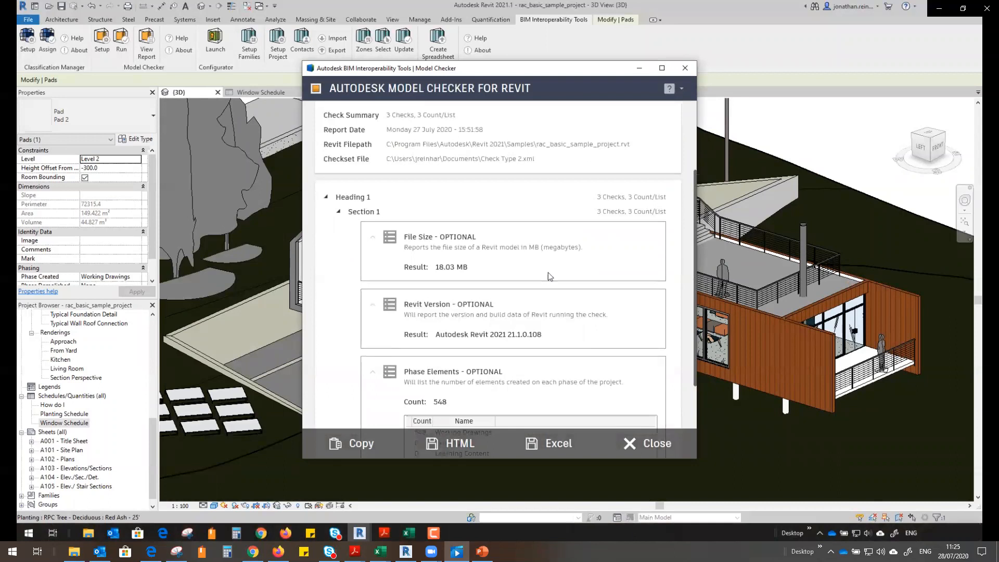
{"action": "scroll", "coordinate": [548, 272], "scroll_direction": "down", "scroll_amount": 3}
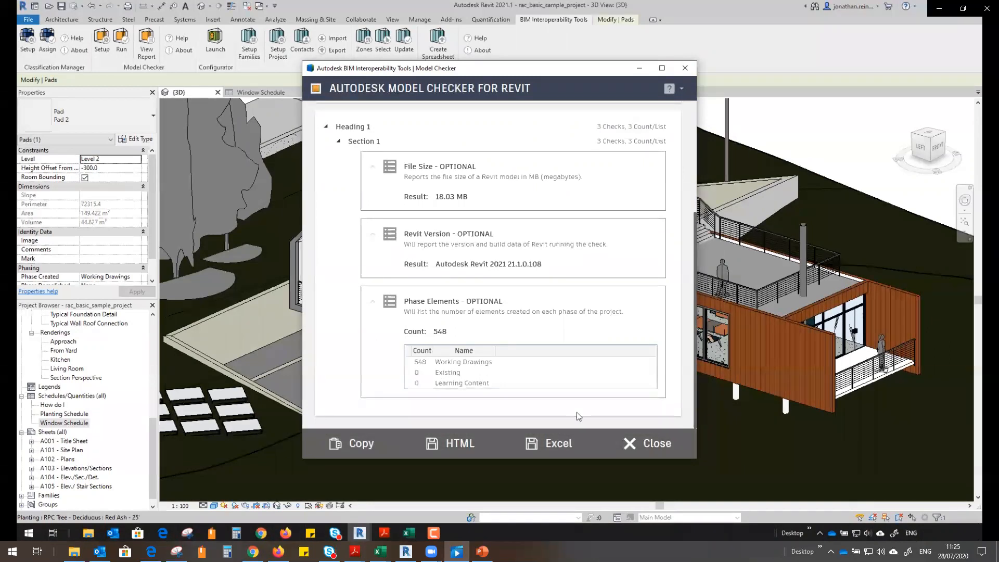
- Export the Check Type 2 report to Excel and open the exported workbook
{"action": "left_click", "coordinate": [551, 445]}
{"action": "left_click", "coordinate": [453, 340]}
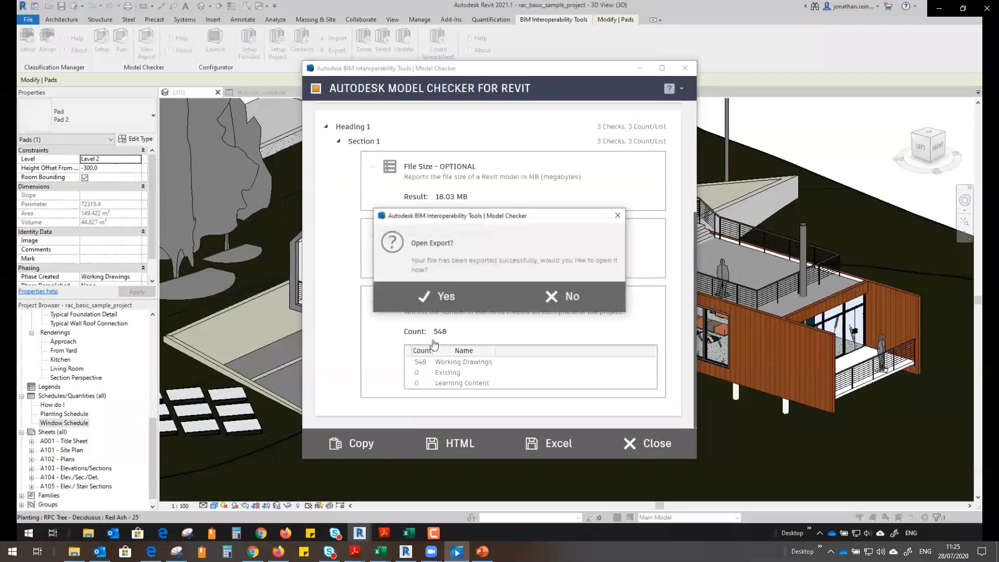
{"action": "left_click", "coordinate": [440, 296]}
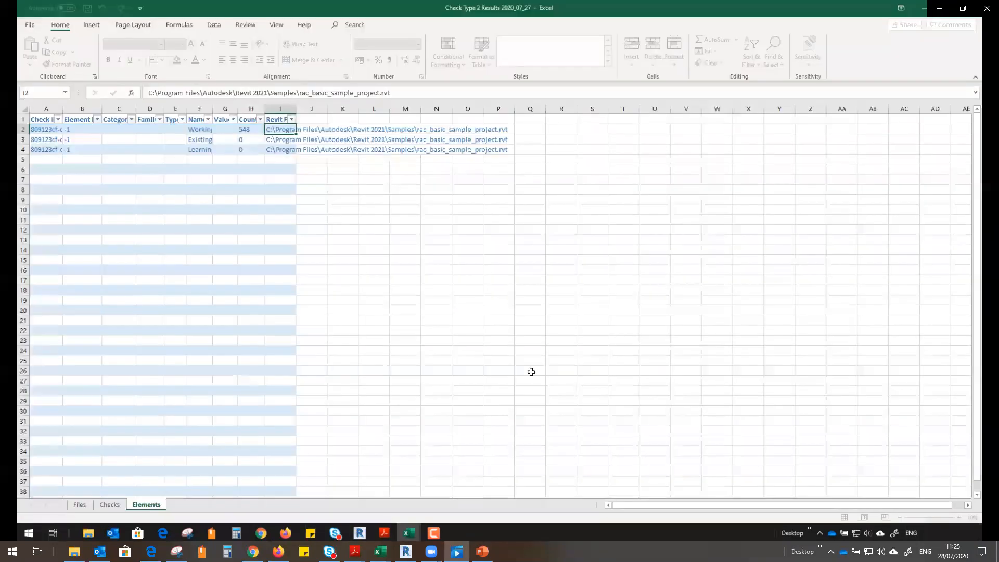
- Look through the Checks, Files and Elements sheets of the exported workbook
{"action": "left_click", "coordinate": [106, 507]}
{"action": "left_click", "coordinate": [80, 504]}
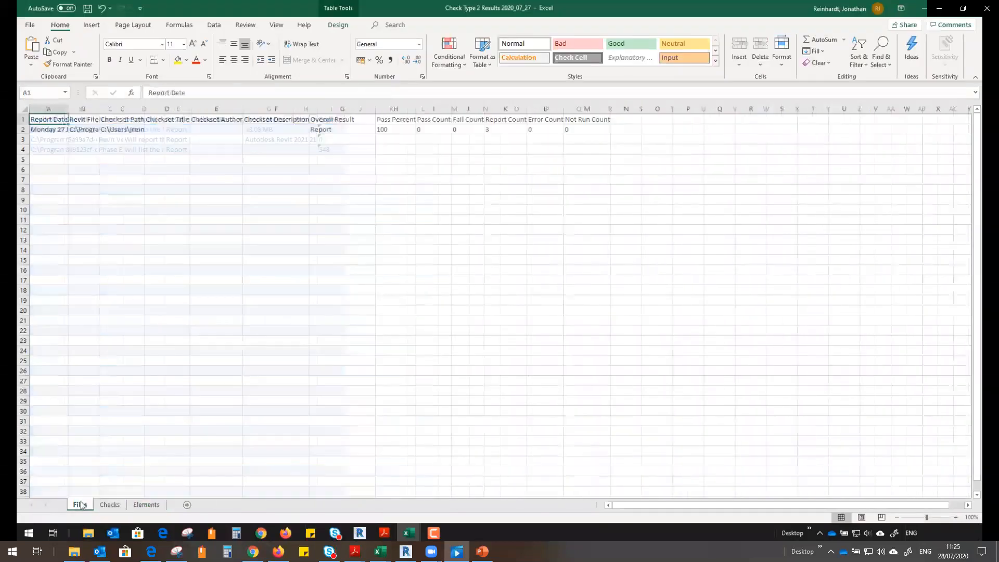
{"action": "left_click", "coordinate": [158, 508]}
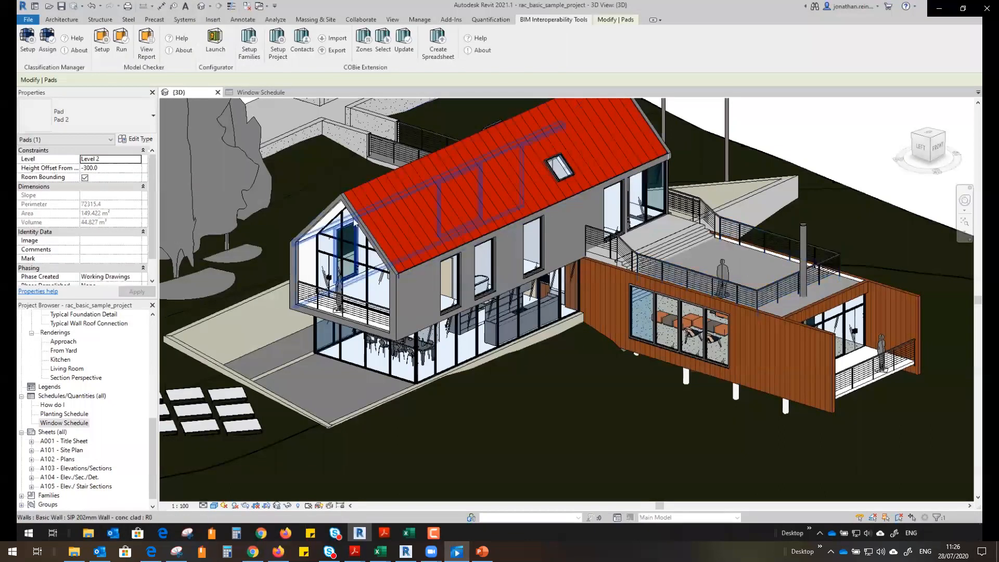
- Open the Model Checker setup and load the Revit 2021 Best Practices checkset from the public library
{"action": "left_click", "coordinate": [102, 42]}
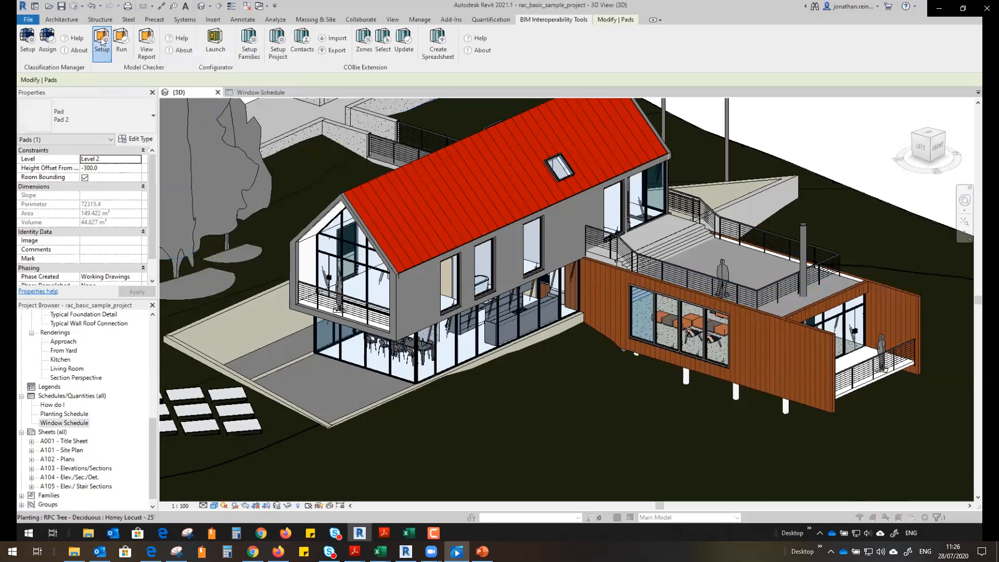
{"action": "left_click", "coordinate": [102, 41]}
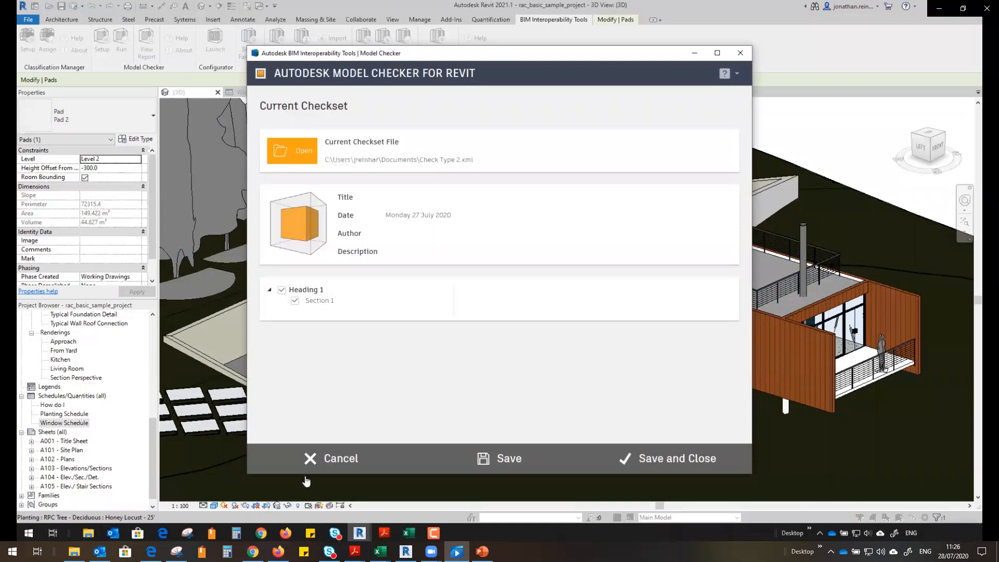
{"action": "left_click", "coordinate": [328, 457]}
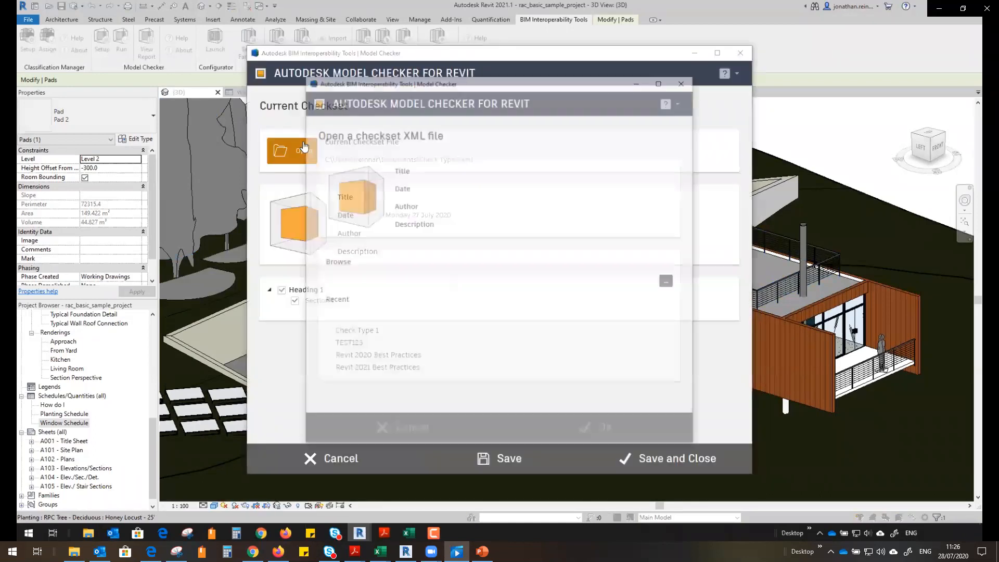
{"action": "scroll", "coordinate": [486, 303], "scroll_direction": "down", "scroll_amount": 3}
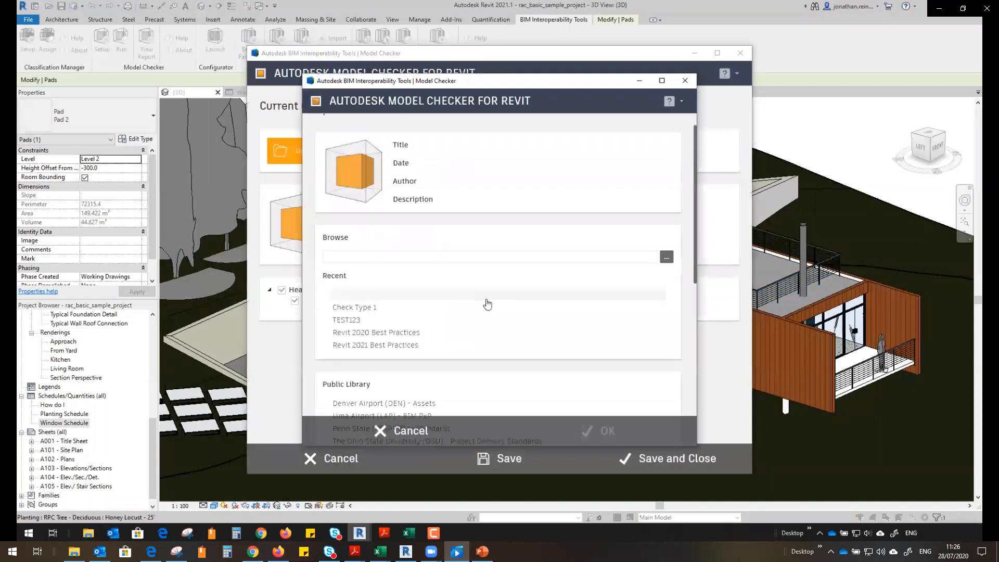
{"action": "scroll", "coordinate": [345, 286], "scroll_direction": "down", "scroll_amount": 2}
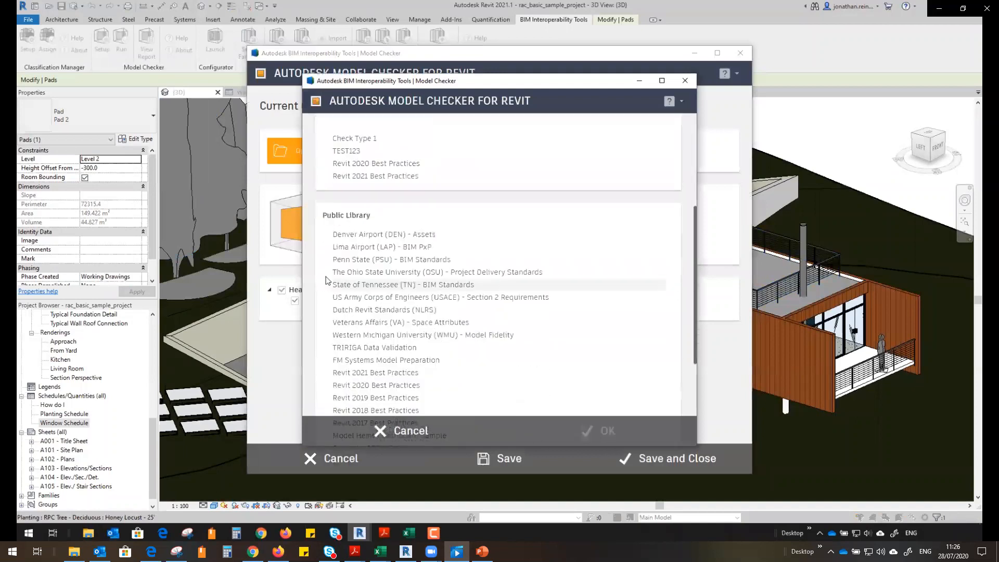
{"action": "scroll", "coordinate": [408, 345], "scroll_direction": "down", "scroll_amount": 3}
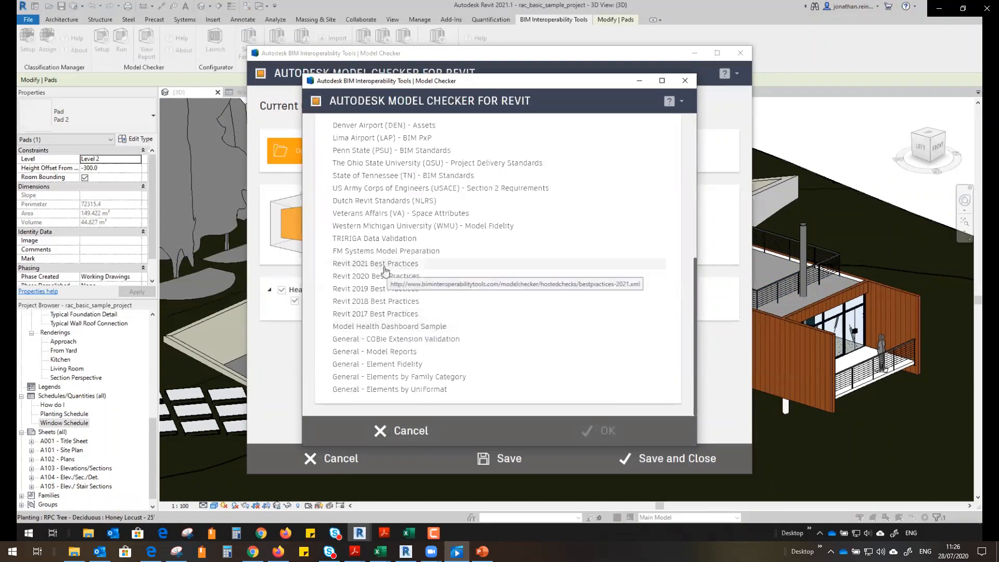
{"action": "left_click", "coordinate": [350, 267]}
{"action": "left_click", "coordinate": [602, 431]}
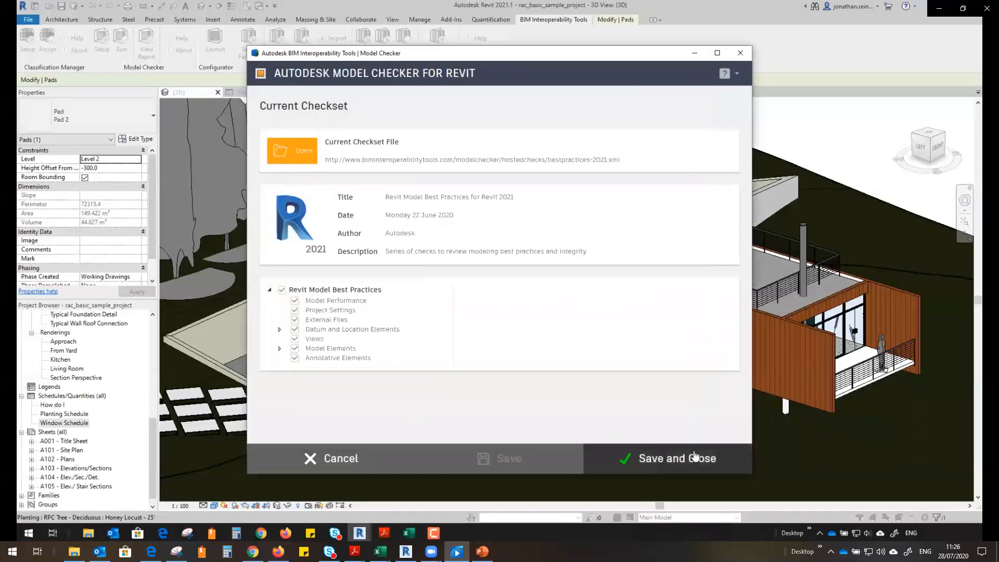
- Examine the Model Elements, Datum and Location Elements and Model Performance sections of the checkset, and leave the setup without saving
{"action": "left_click", "coordinate": [279, 348]}
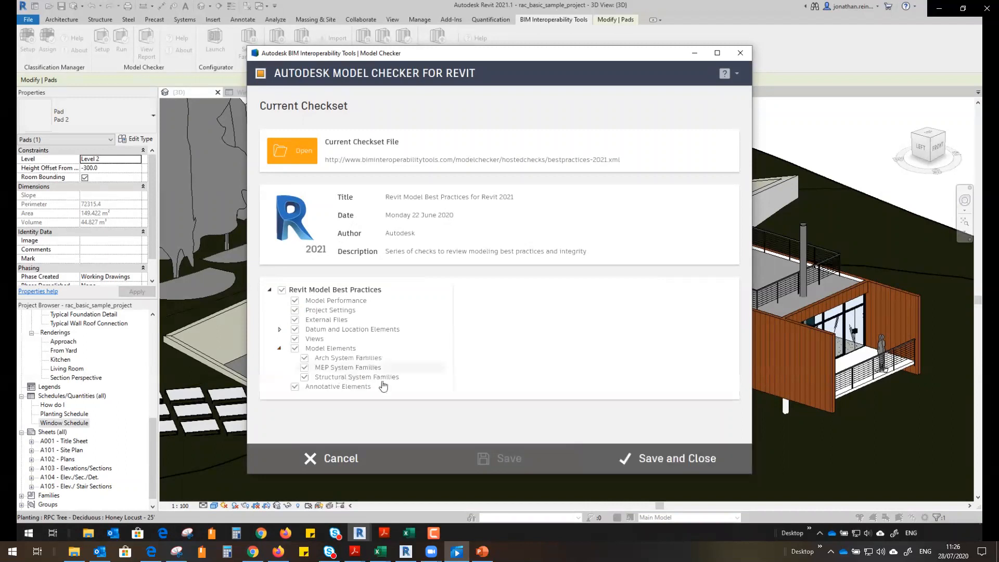
{"action": "left_click", "coordinate": [279, 329]}
{"action": "left_click", "coordinate": [350, 300]}
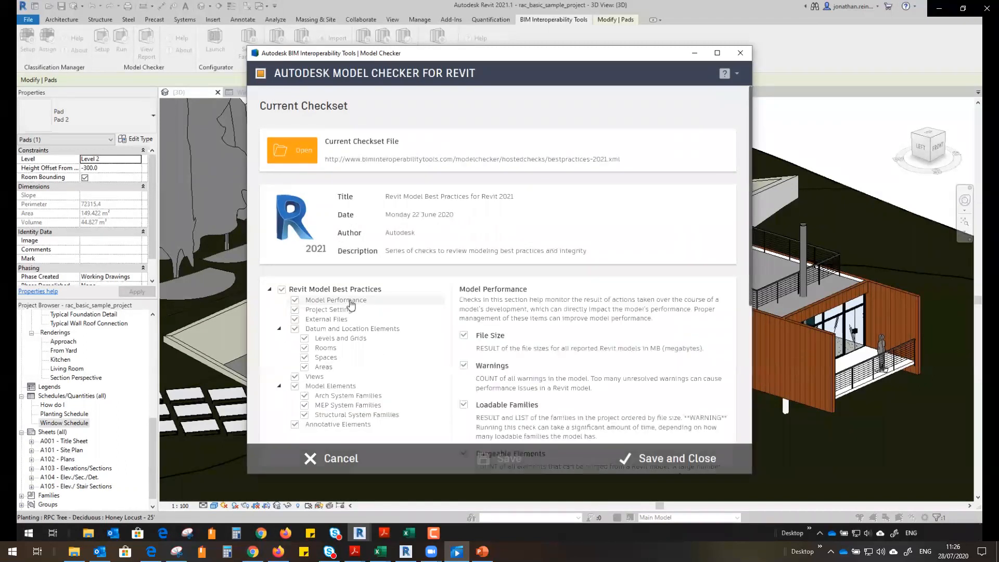
{"action": "scroll", "coordinate": [591, 379], "scroll_direction": "down", "scroll_amount": 3}
{"action": "scroll", "coordinate": [591, 379], "scroll_direction": "down", "scroll_amount": 1}
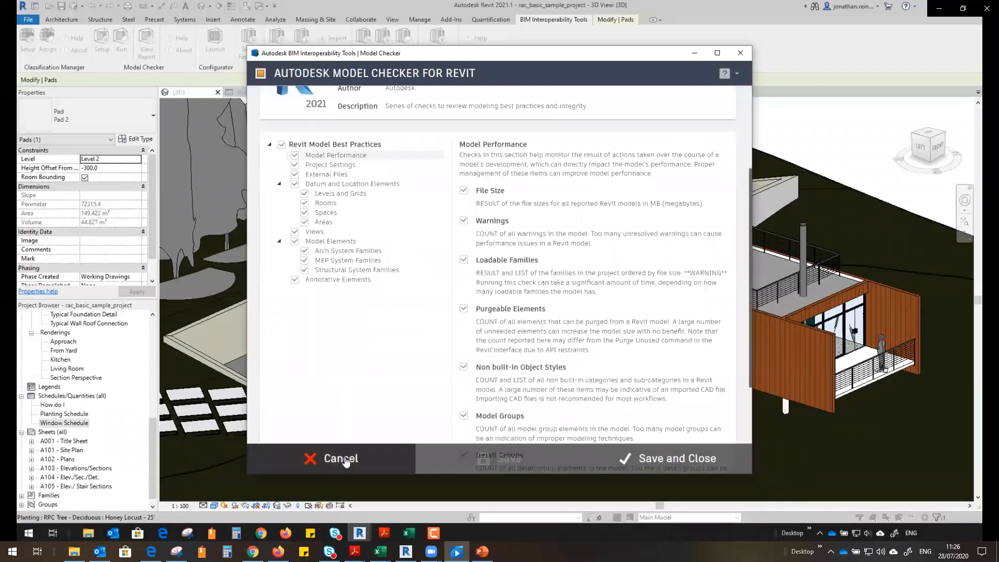
{"action": "left_click", "coordinate": [341, 458]}
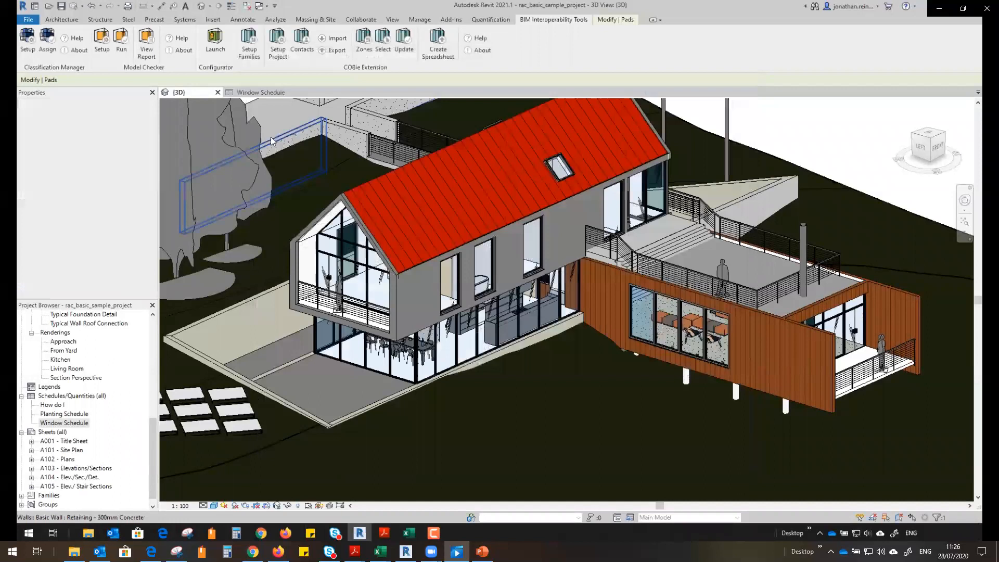
- Launch the Model Checker Configurator and open the Revit 2021 Best Practices checkset from the public library
{"action": "left_click", "coordinate": [214, 41]}
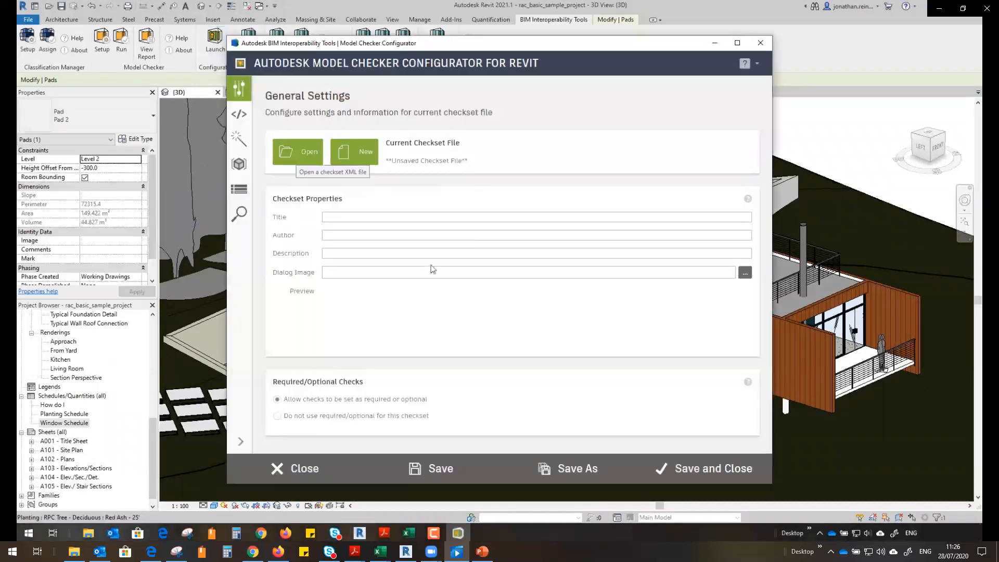
{"action": "left_click", "coordinate": [289, 151]}
{"action": "scroll", "coordinate": [423, 310], "scroll_direction": "down", "scroll_amount": 5}
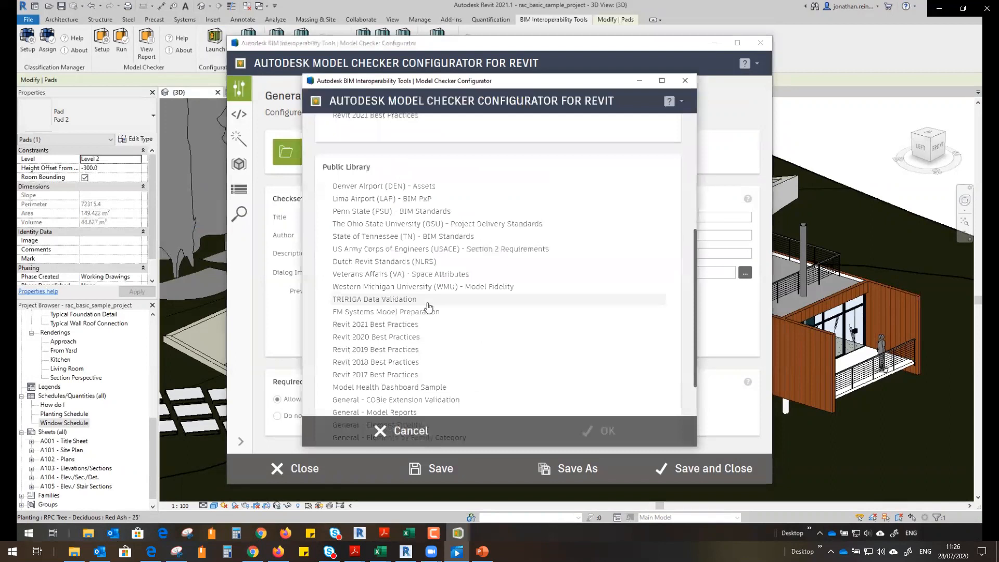
{"action": "left_click", "coordinate": [392, 327]}
{"action": "left_click", "coordinate": [599, 427]}
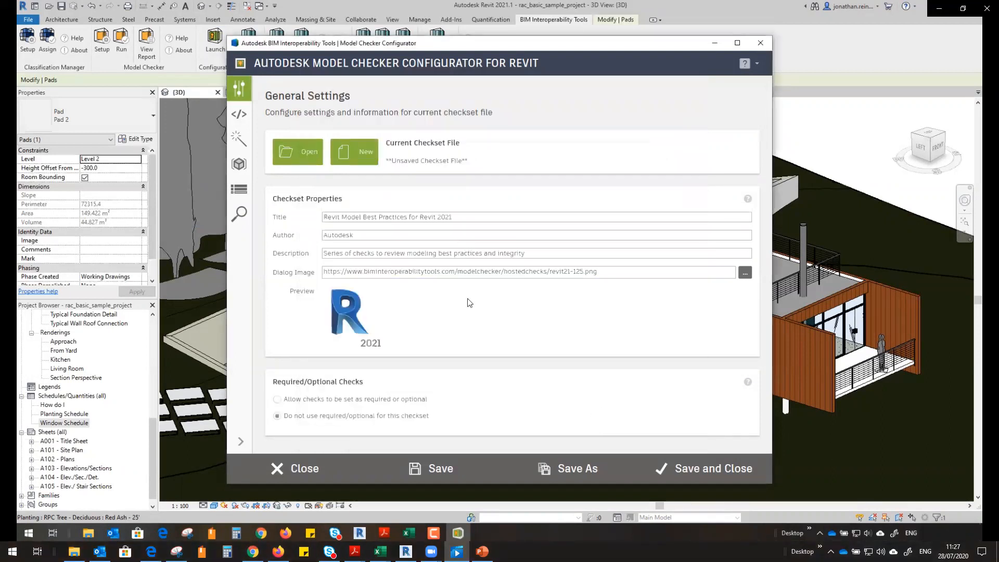
- In the checkset structure, preview the Views check in the Views section and remove it from the section
{"action": "left_click", "coordinate": [238, 191]}
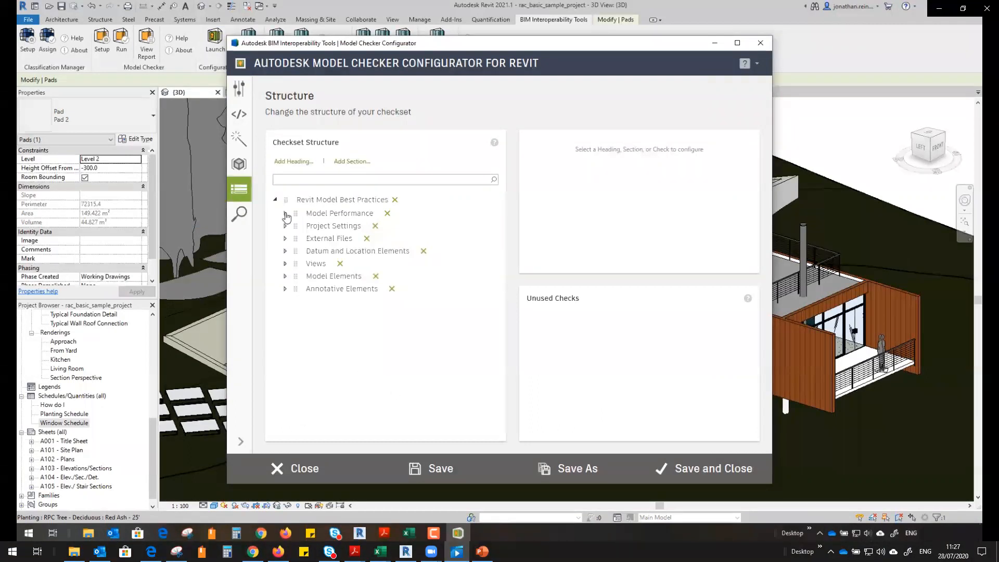
{"action": "left_click", "coordinate": [286, 263]}
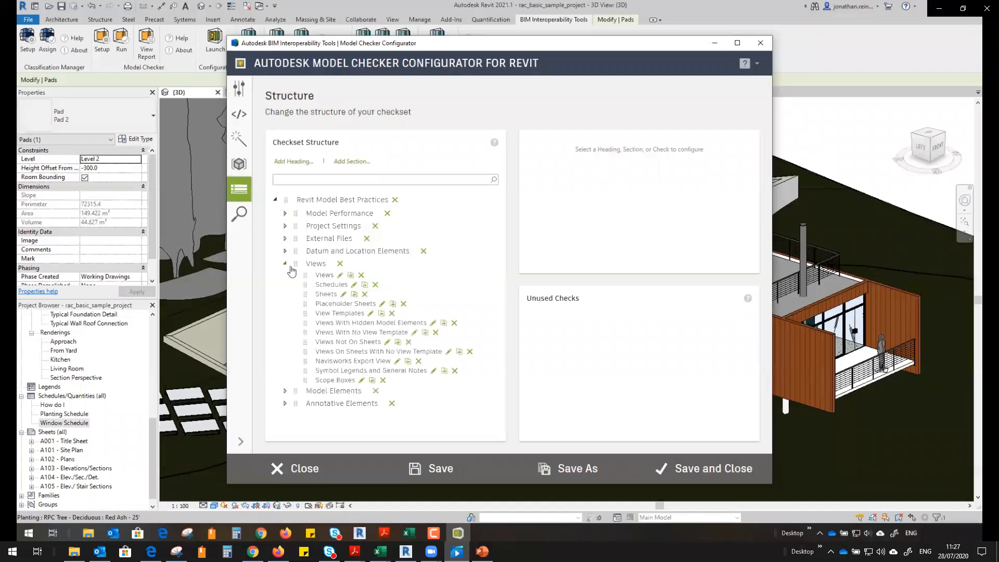
{"action": "left_click", "coordinate": [319, 278]}
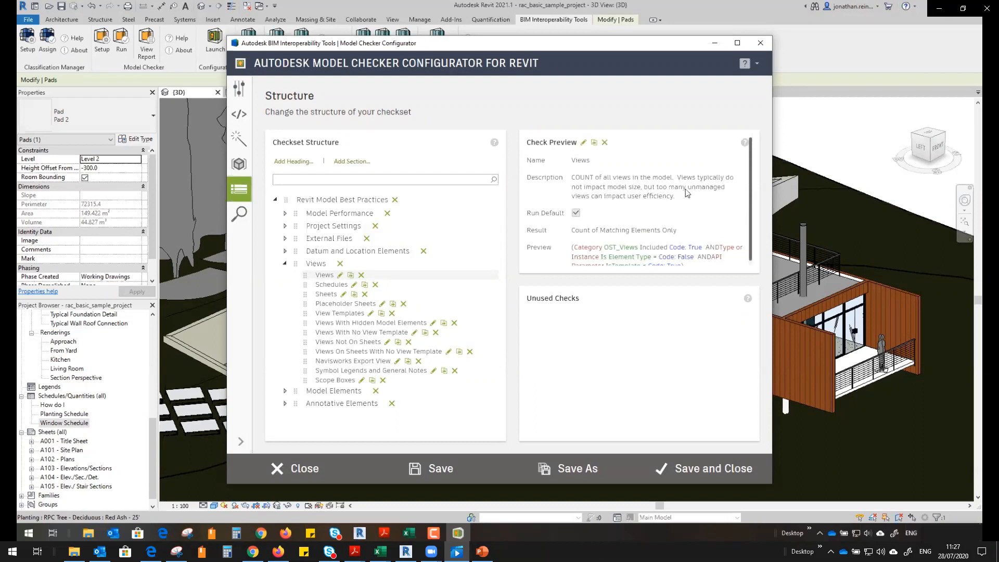
{"action": "left_click", "coordinate": [361, 276]}
{"action": "left_click", "coordinate": [449, 301]}
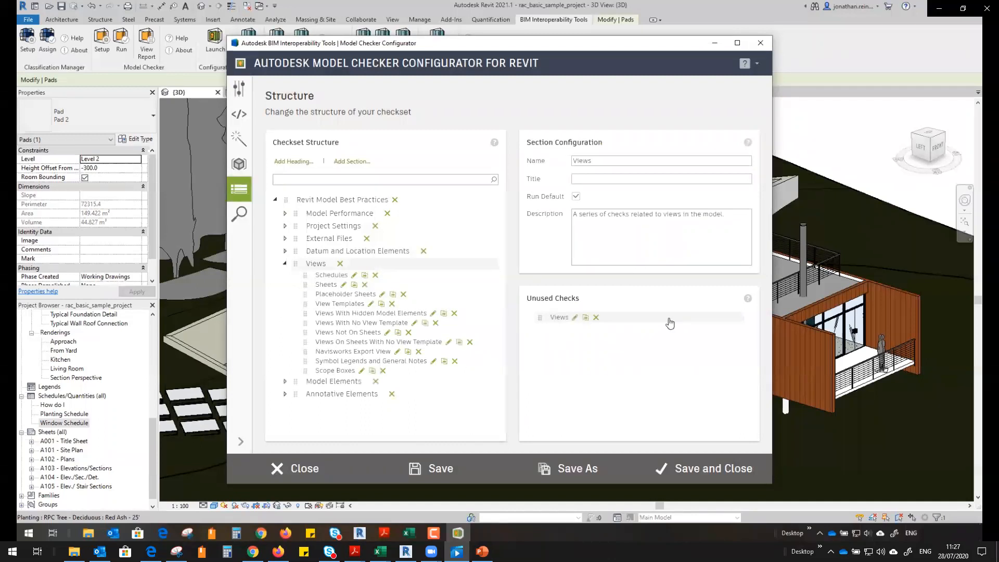
- Remove the MEP System Families and Structural System Families sections from Model Elements
{"action": "left_click", "coordinate": [284, 382]}
{"action": "scroll", "coordinate": [406, 344], "scroll_direction": "down", "scroll_amount": 1}
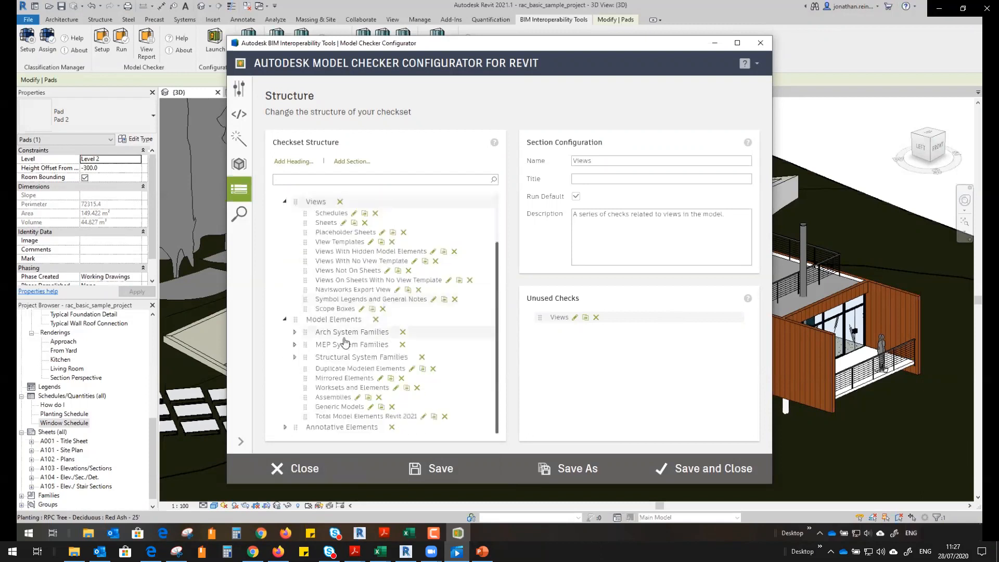
{"action": "left_click", "coordinate": [403, 346]}
{"action": "left_click", "coordinate": [440, 305]}
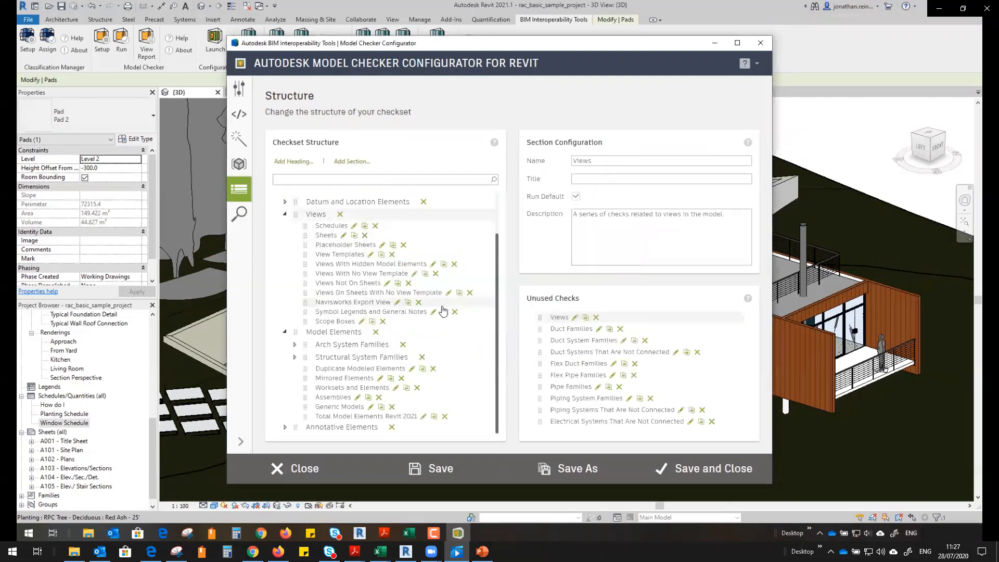
{"action": "left_click", "coordinate": [421, 356]}
{"action": "left_click", "coordinate": [439, 304]}
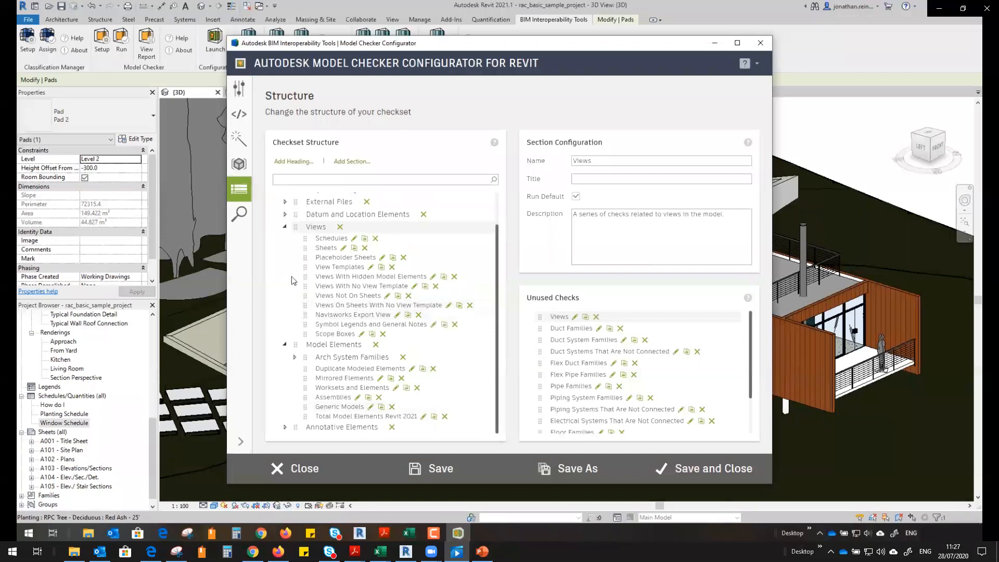
- Expand Datum and Location Elements and review the checks in its Rooms section
{"action": "left_click", "coordinate": [285, 214]}
{"action": "scroll", "coordinate": [289, 260], "scroll_direction": "up", "scroll_amount": 1}
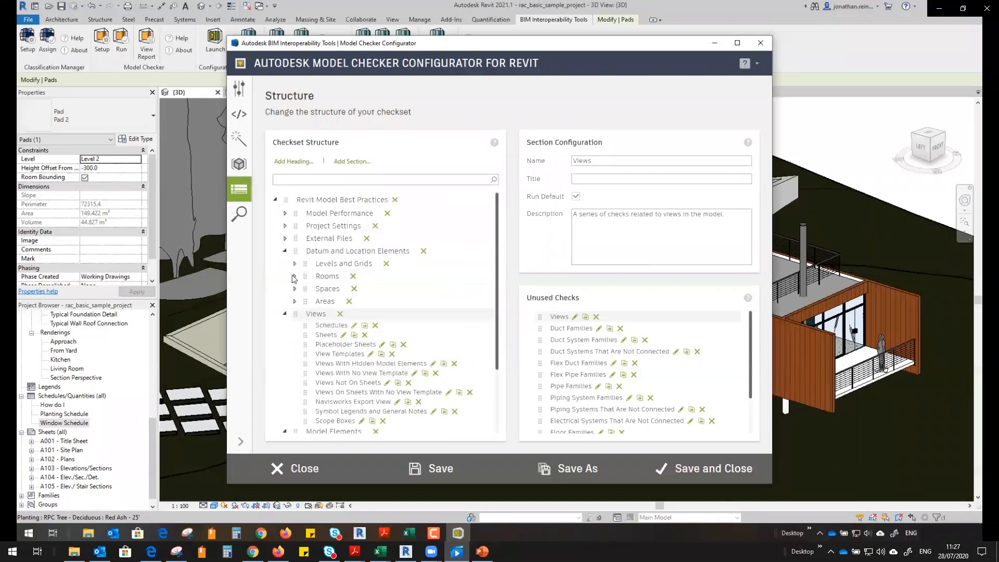
{"action": "left_click", "coordinate": [295, 277]}
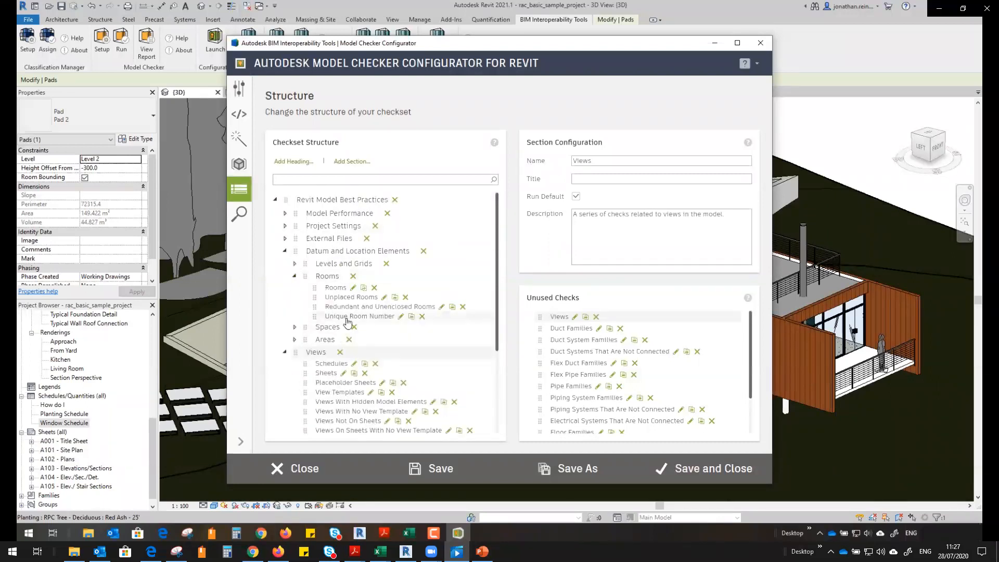
- Save the edited checkset in Documents as "Revit Model Best Practices for Revit 2021-B" and close the Configurator
{"action": "left_click", "coordinate": [431, 470]}
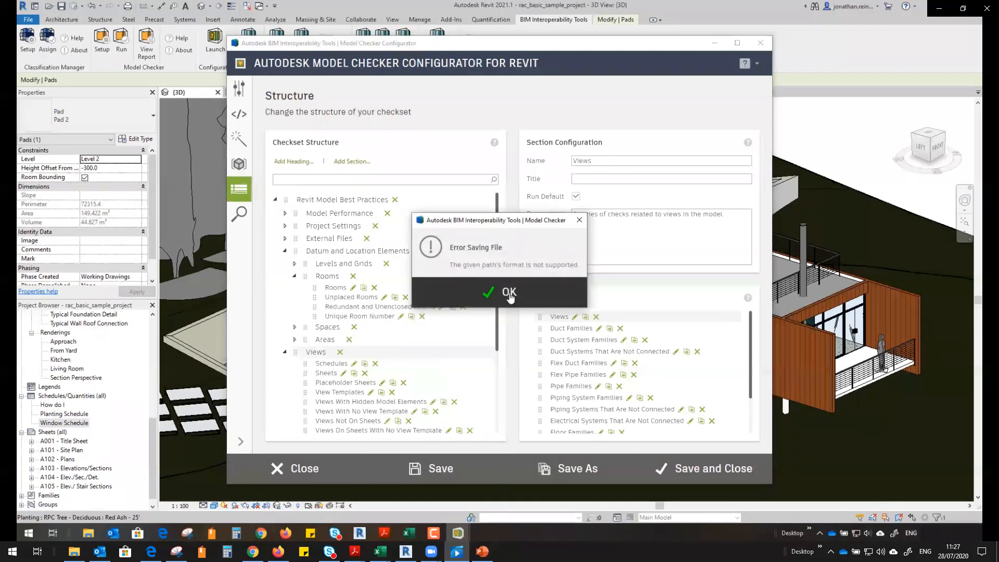
{"action": "left_click", "coordinate": [509, 294]}
{"action": "left_click", "coordinate": [569, 469]}
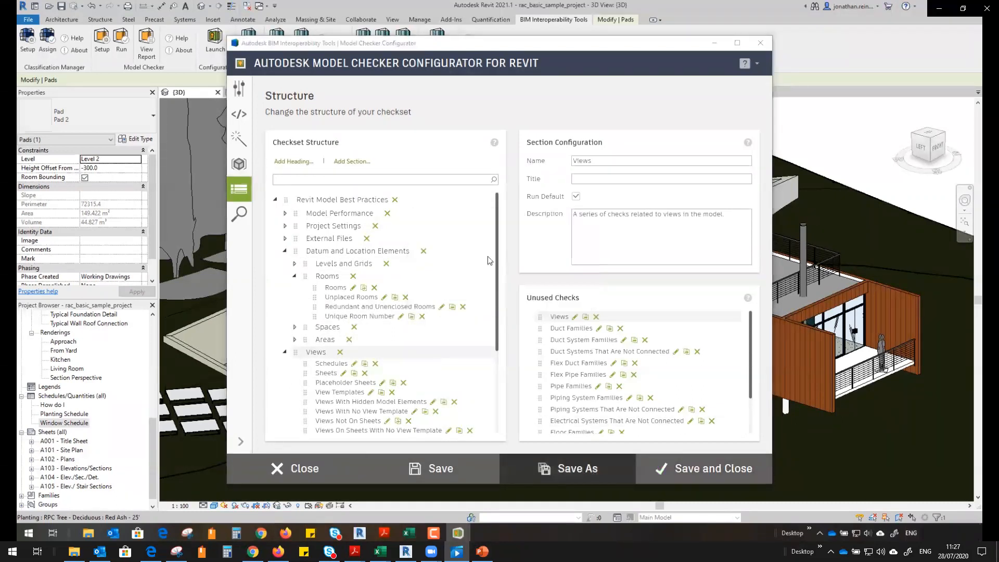
{"action": "left_click", "coordinate": [418, 270]}
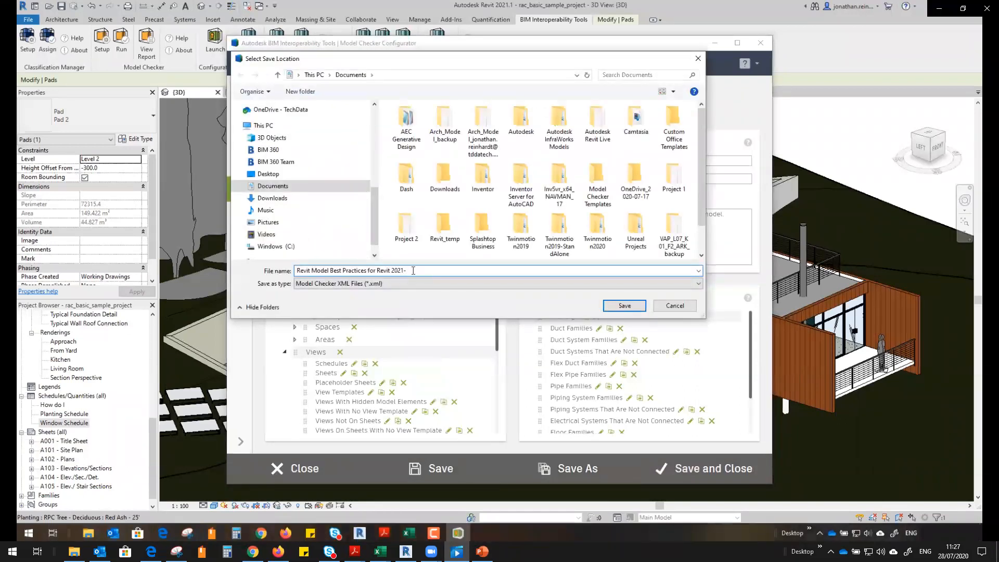
{"action": "type", "text": "B"}
{"action": "left_click", "coordinate": [624, 306]}
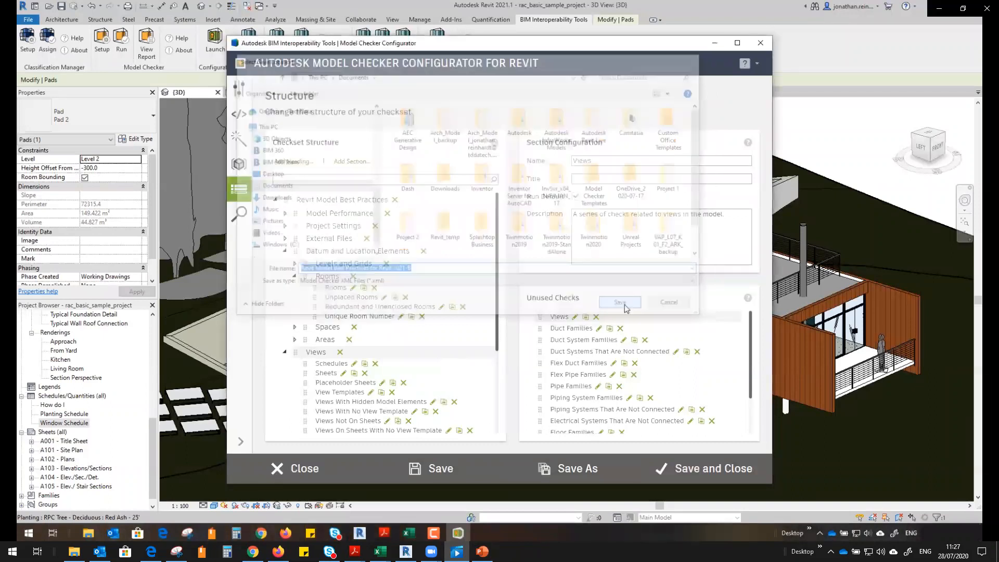
{"action": "left_click", "coordinate": [301, 469]}
- Load the saved "Revit Model Best Practices for Revit 2021-B" file from Documents into the Model Checker setup
{"action": "left_click", "coordinate": [102, 41]}
{"action": "left_click", "coordinate": [281, 150]}
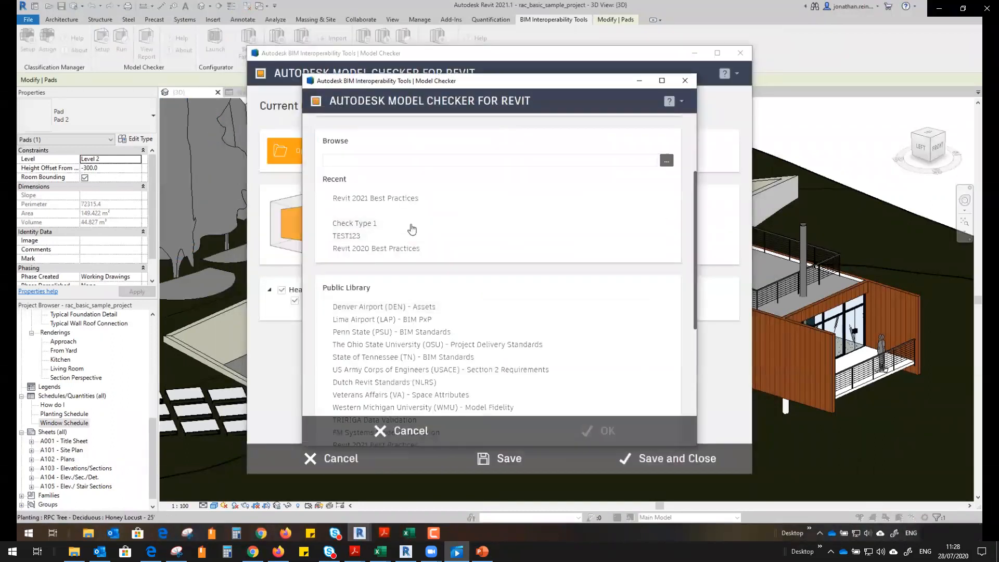
{"action": "scroll", "coordinate": [446, 273], "scroll_direction": "down", "scroll_amount": 3}
{"action": "scroll", "coordinate": [486, 305], "scroll_direction": "up", "scroll_amount": 2}
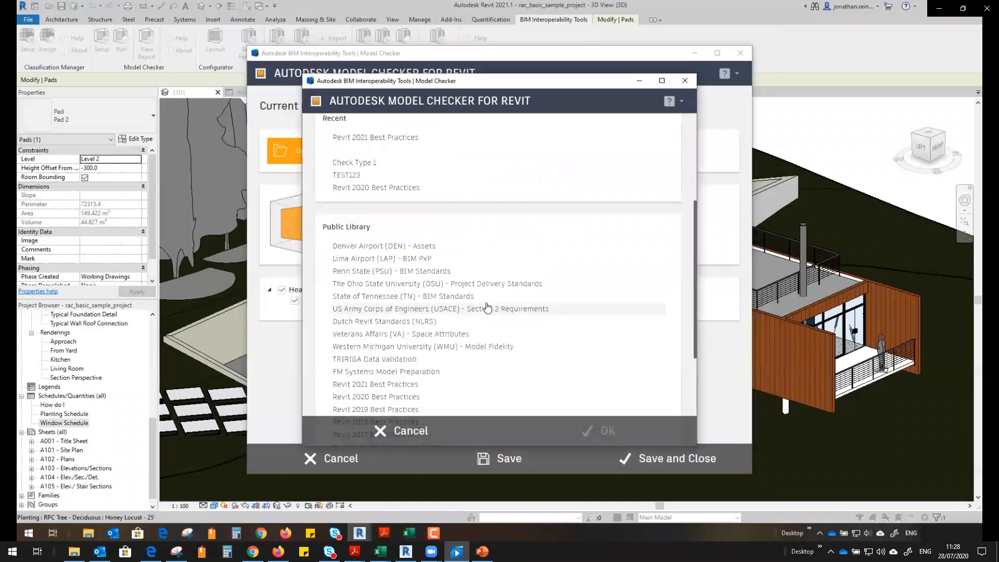
{"action": "scroll", "coordinate": [487, 307], "scroll_direction": "up", "scroll_amount": 3}
{"action": "left_click", "coordinate": [667, 244]}
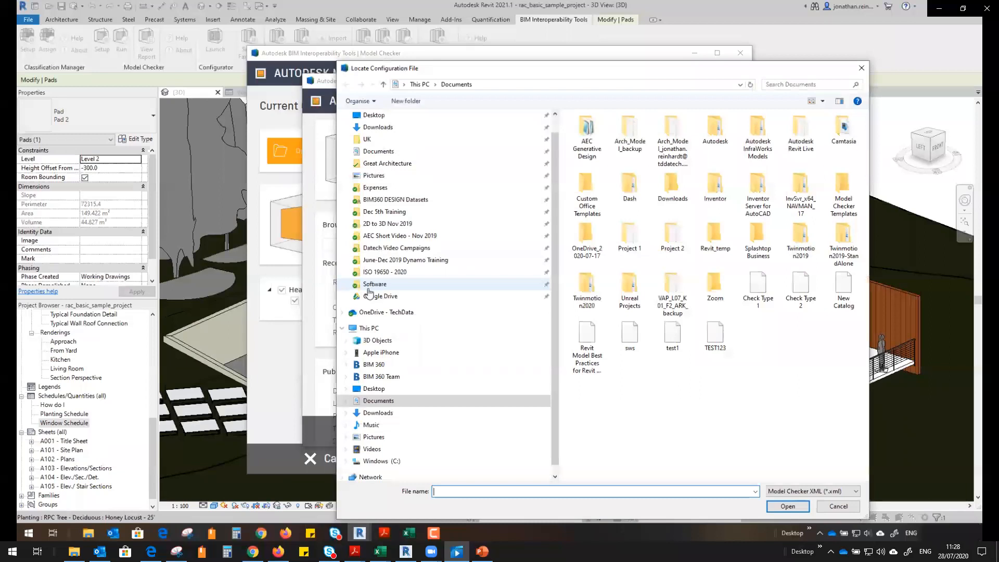
{"action": "left_click", "coordinate": [586, 343]}
{"action": "left_click", "coordinate": [794, 506]}
{"action": "left_click", "coordinate": [601, 433]}
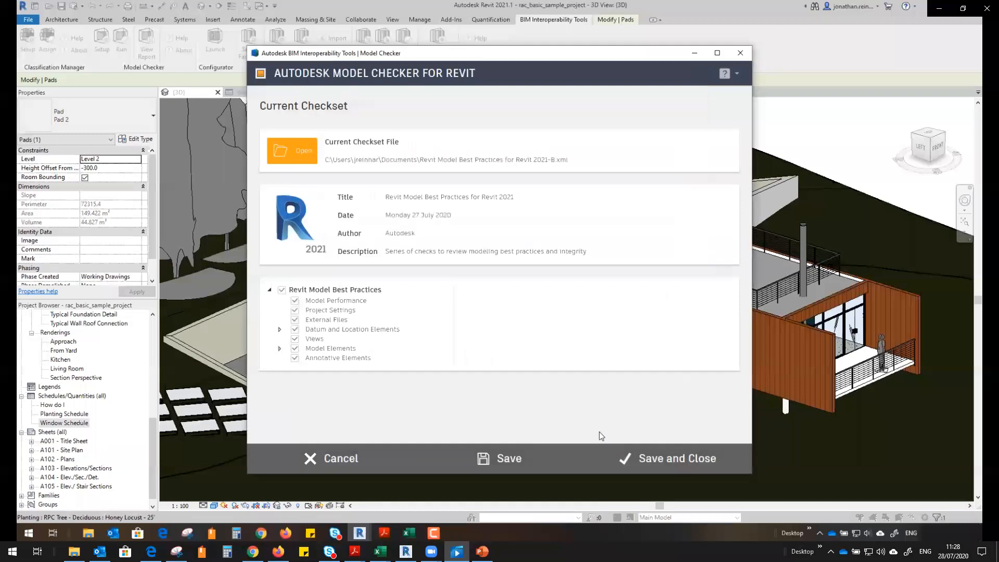
- Expand Datum and Location Elements, and save the loaded file as the current checkset
{"action": "left_click", "coordinate": [279, 328]}
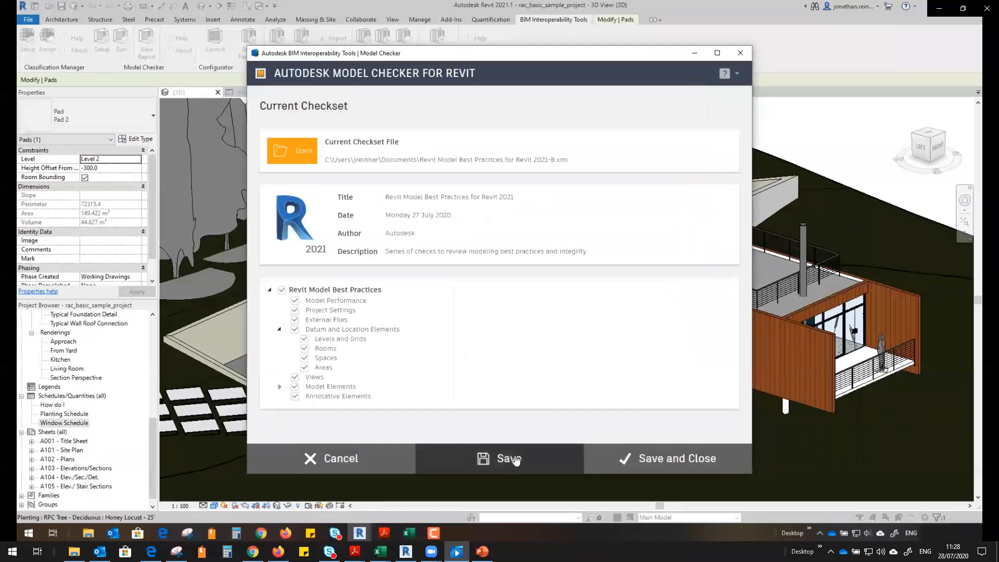
{"action": "left_click", "coordinate": [507, 463]}
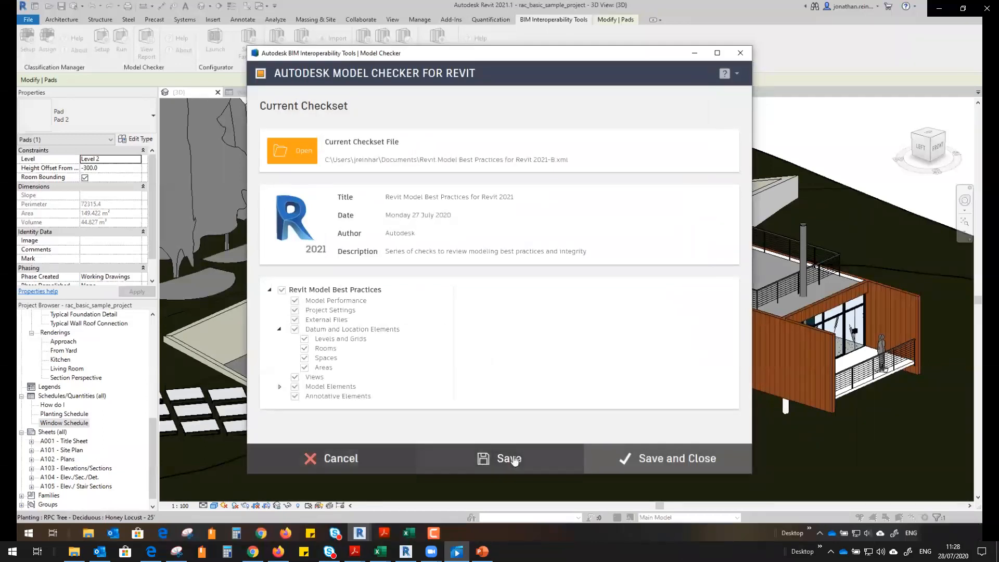
{"action": "left_click", "coordinate": [649, 472]}
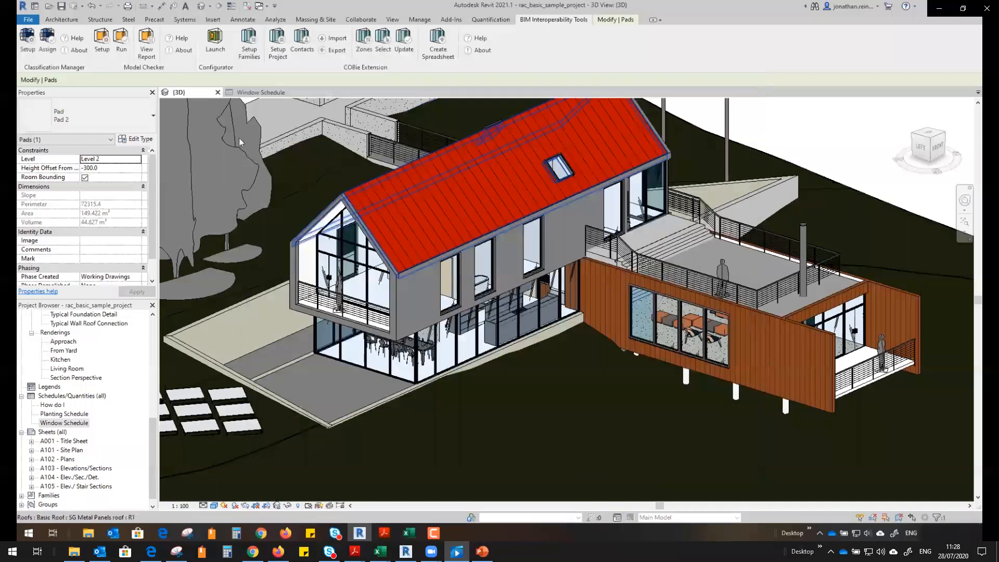
- Run the Model Checker report on rac_basic_sample_project using the Revit Model Best Practices for Revit 2021 checkset
{"action": "left_click", "coordinate": [121, 42]}
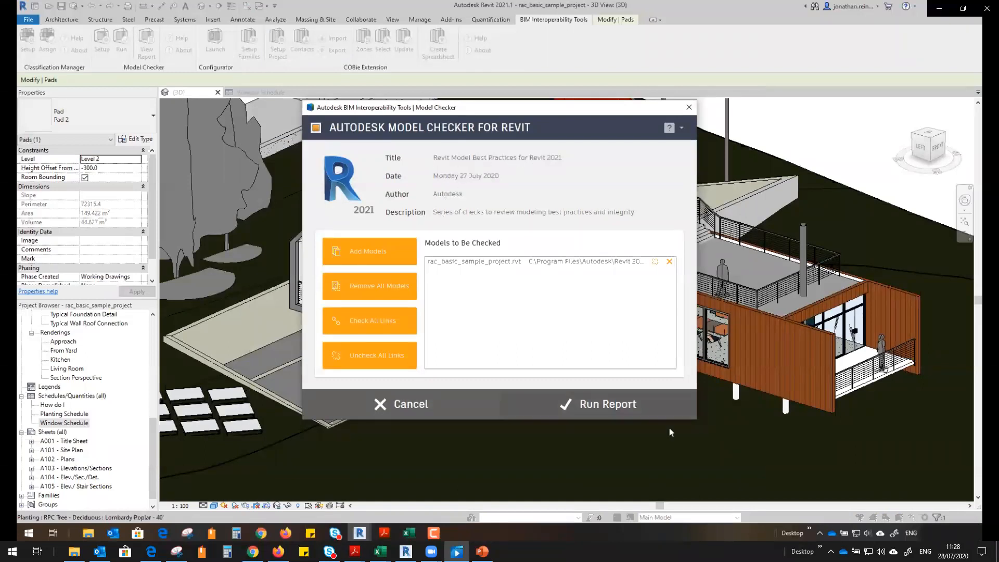
{"action": "left_click", "coordinate": [605, 406]}
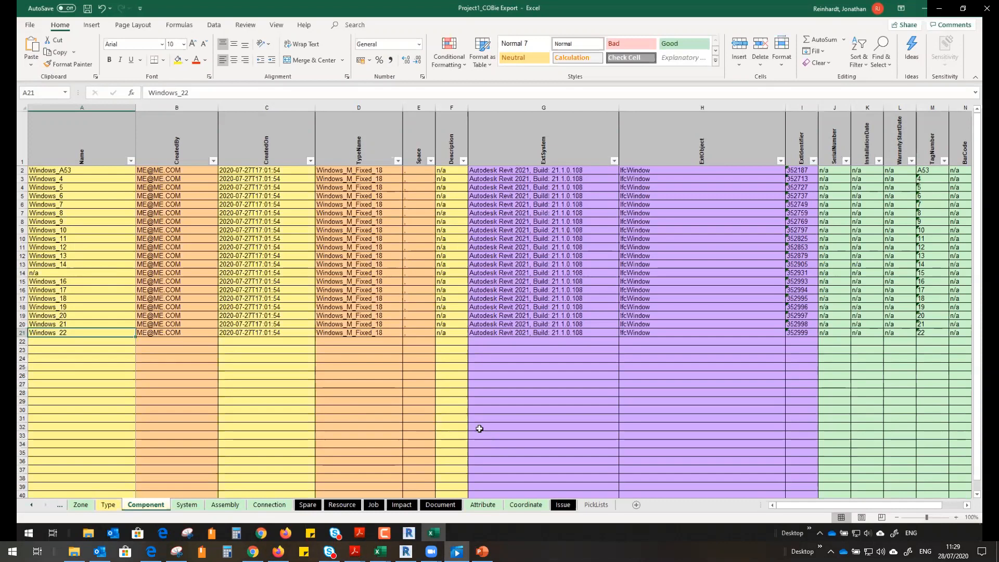
- Review Project1's COBie setup against the exported spreadsheet, and save it with component names built from Revit Category, Mark and Level
{"action": "left_click", "coordinate": [408, 534]}
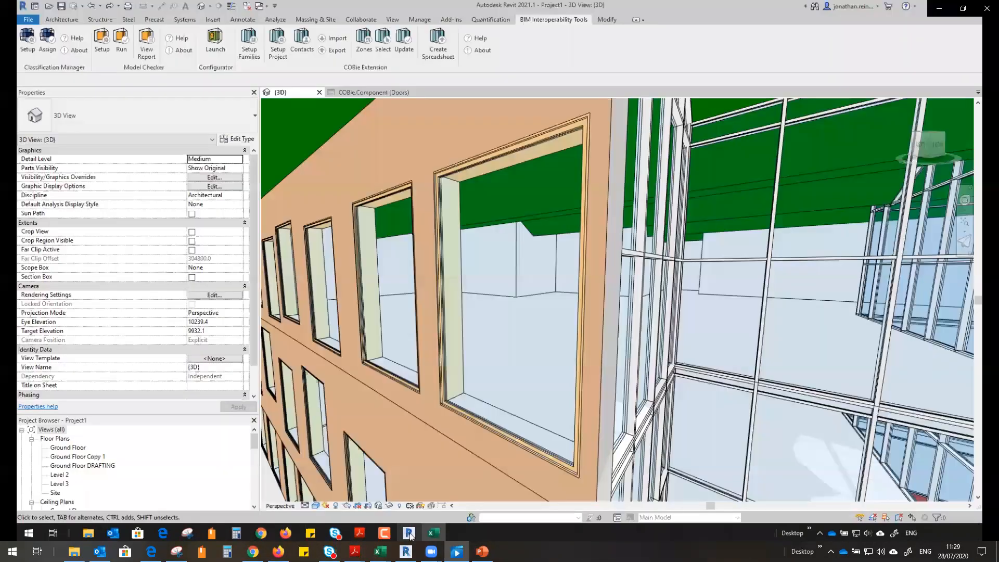
{"action": "left_click", "coordinate": [278, 44]}
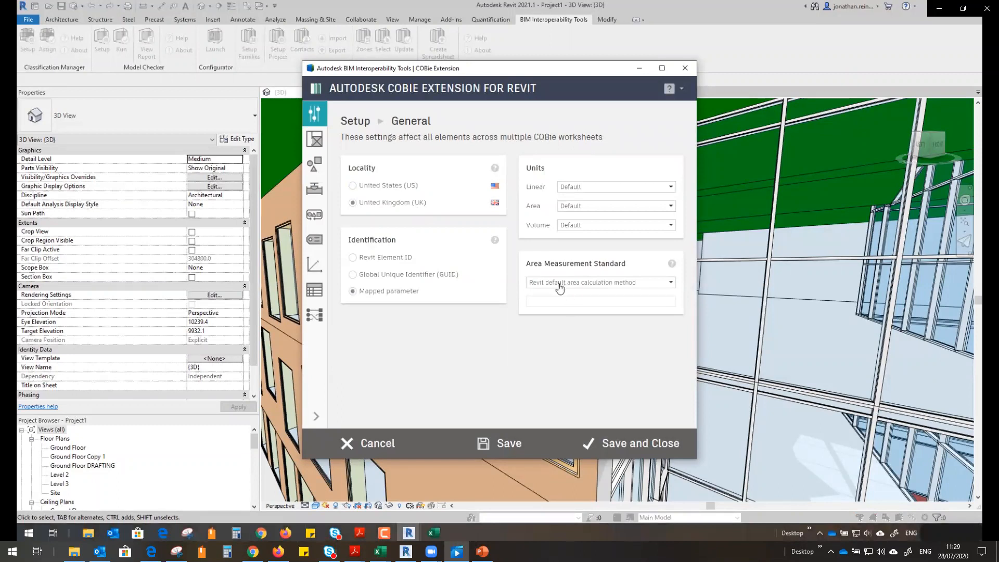
{"action": "left_click", "coordinate": [312, 165]}
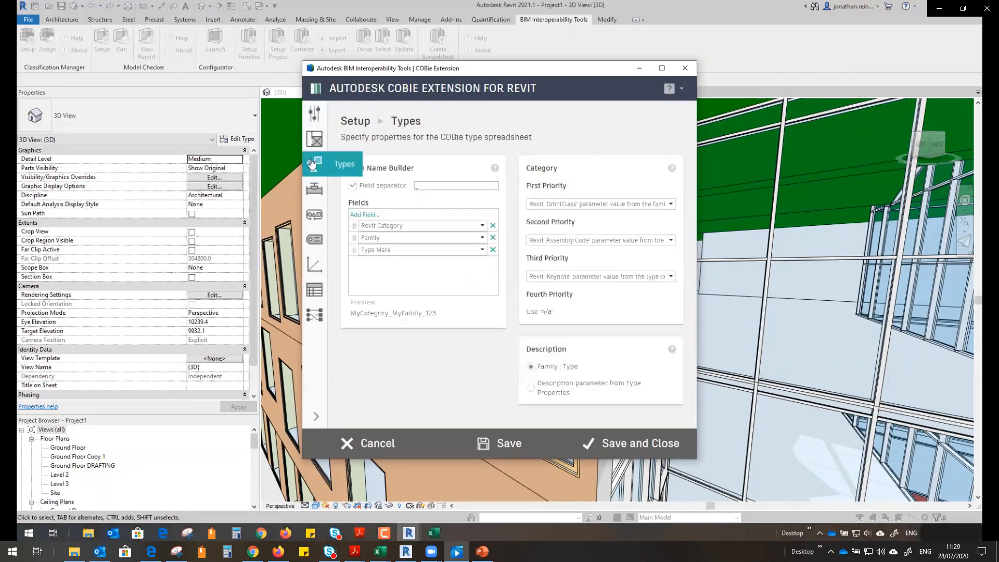
{"action": "left_click", "coordinate": [316, 191]}
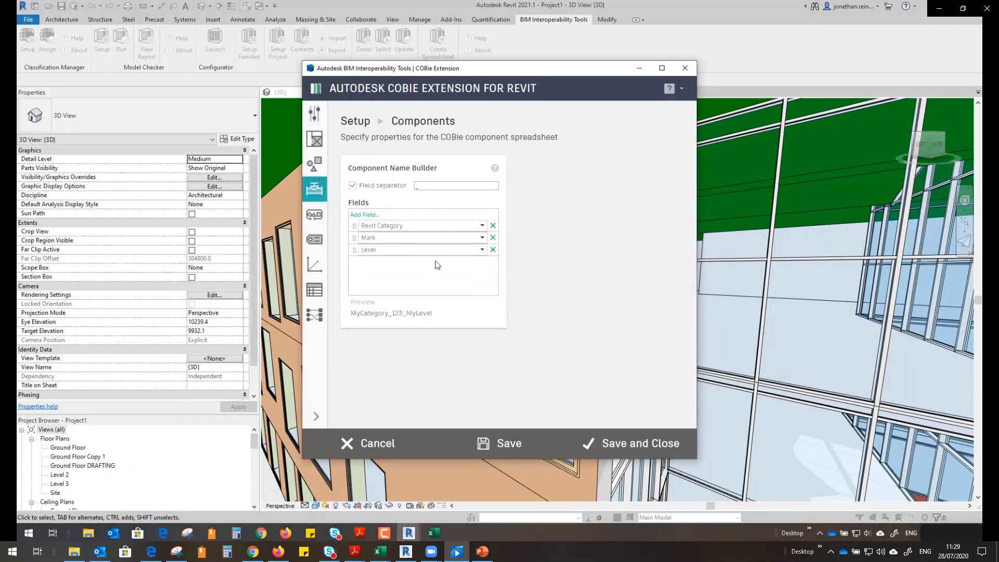
{"action": "left_click", "coordinate": [434, 534]}
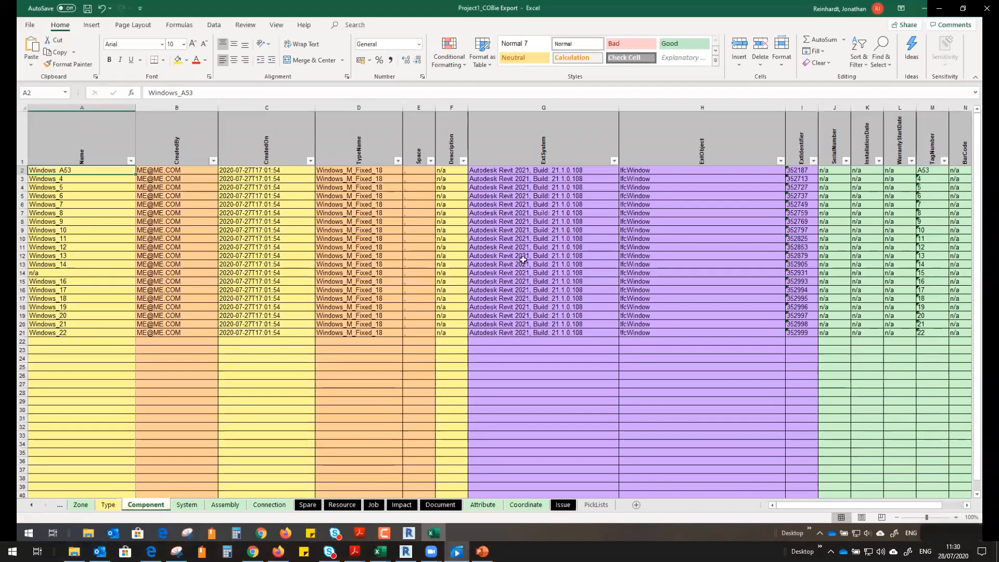
{"action": "left_click", "coordinate": [923, 9]}
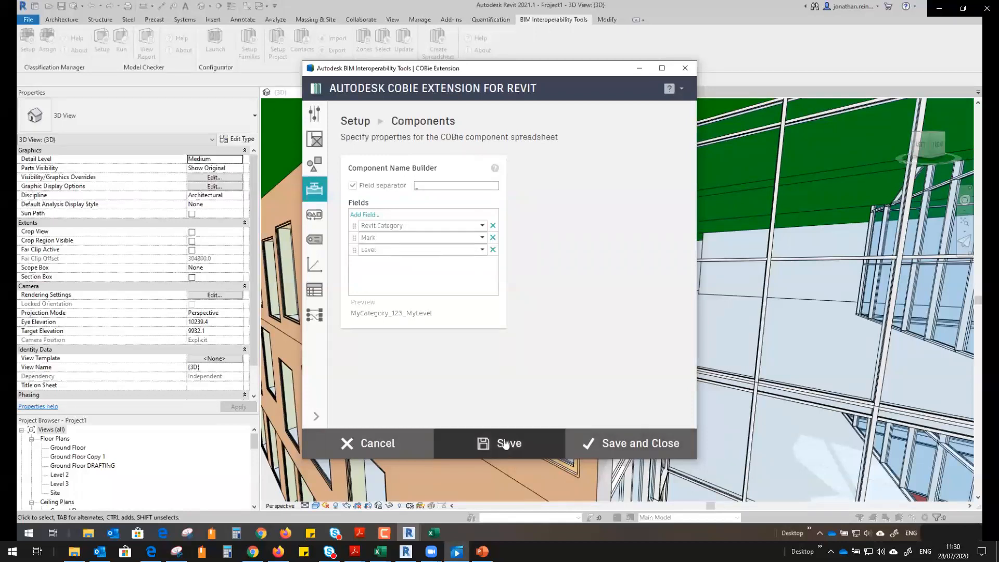
{"action": "left_click", "coordinate": [620, 443]}
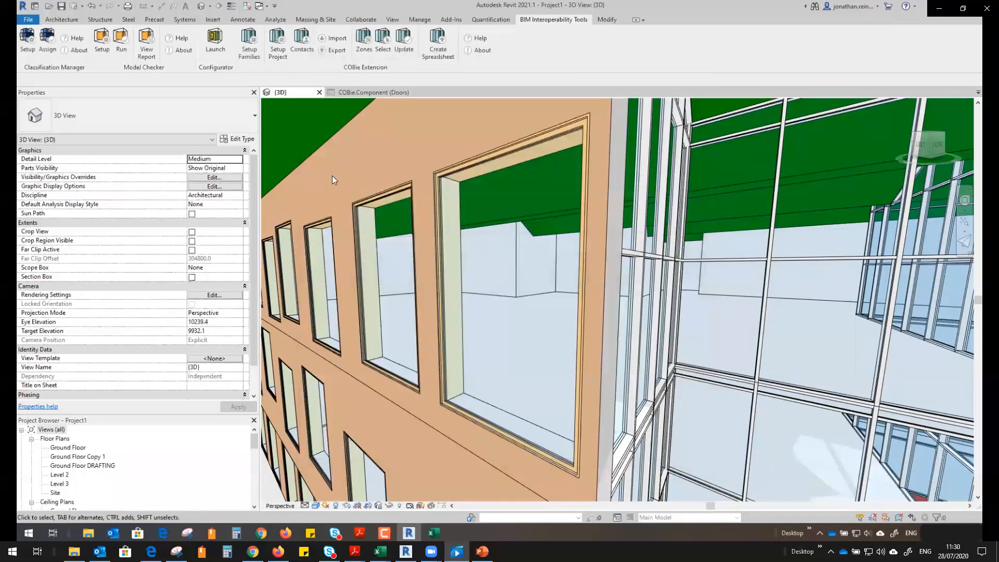
- Batch update the blank COBie parameters on elements marked for export, and check the large window's COBie.Component.Name
{"action": "left_click", "coordinate": [404, 42]}
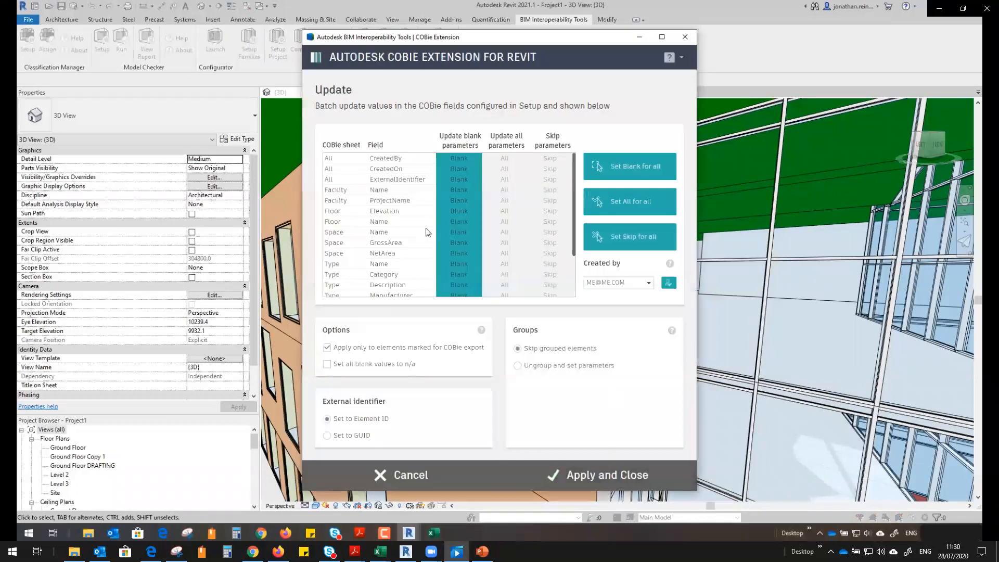
{"action": "scroll", "coordinate": [427, 231], "scroll_direction": "down", "scroll_amount": 3}
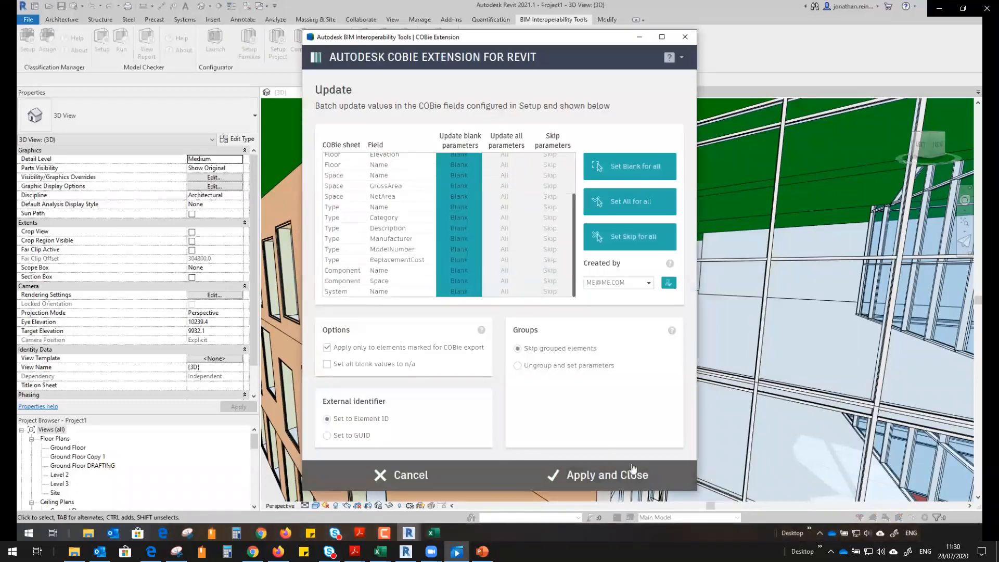
{"action": "left_click", "coordinate": [604, 475]}
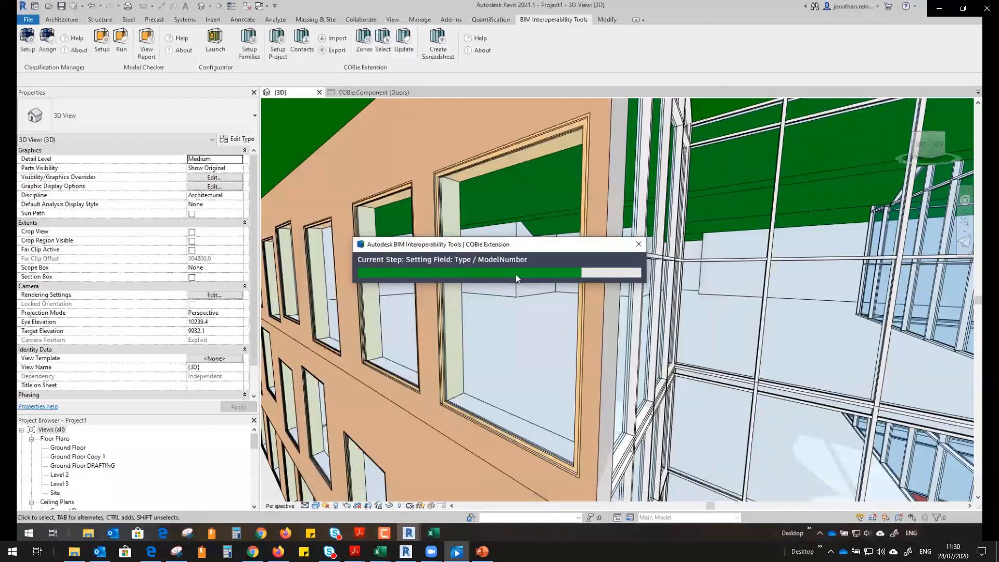
{"action": "left_click", "coordinate": [444, 293]}
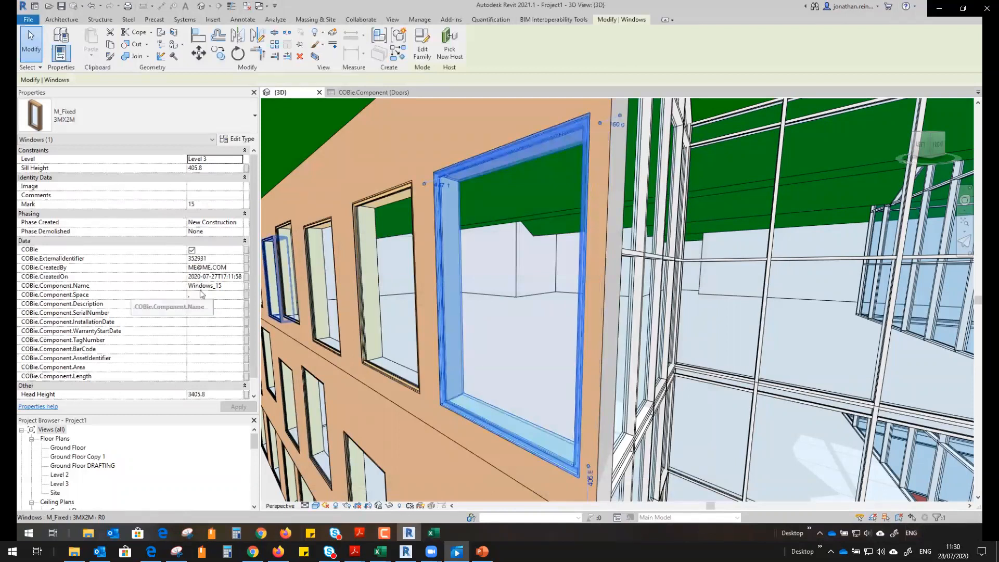
{"action": "key", "text": "Escape"}
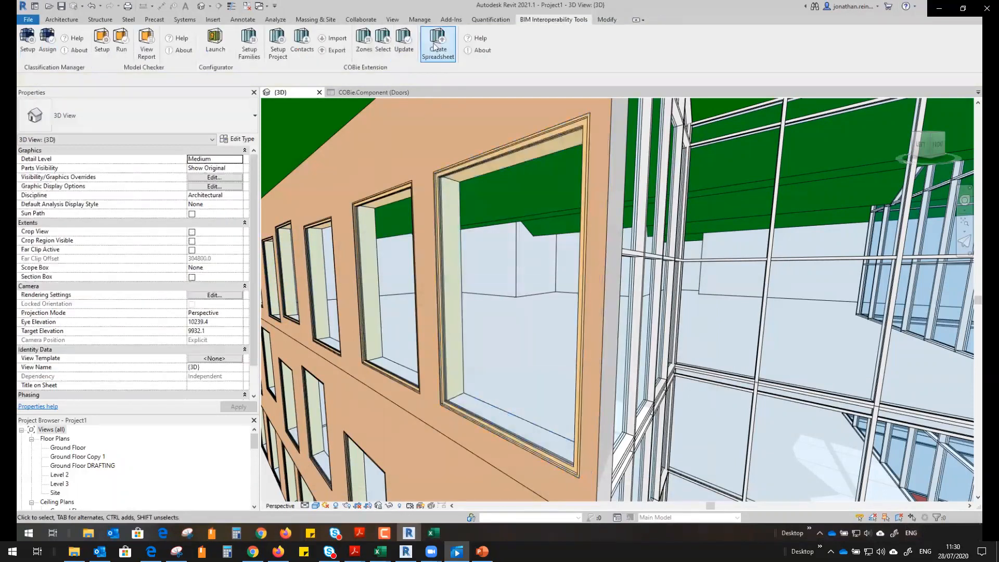
- Create a new COBie spreadsheet containing all sheets as "Project1_COBie Export.xlsx" on the desktop, and open it in Excel
{"action": "left_click", "coordinate": [436, 47]}
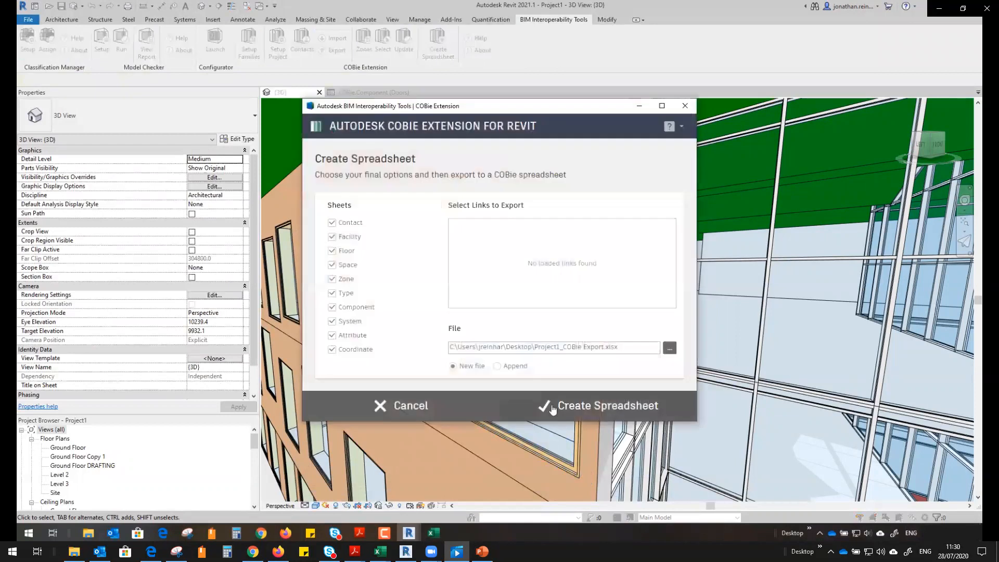
{"action": "left_click", "coordinate": [593, 406]}
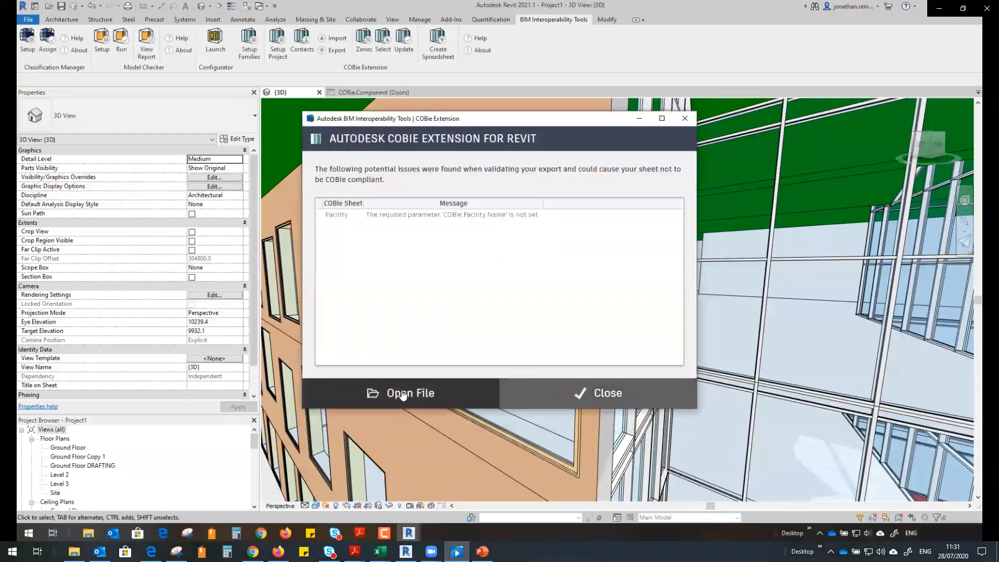
{"action": "left_click", "coordinate": [403, 394]}
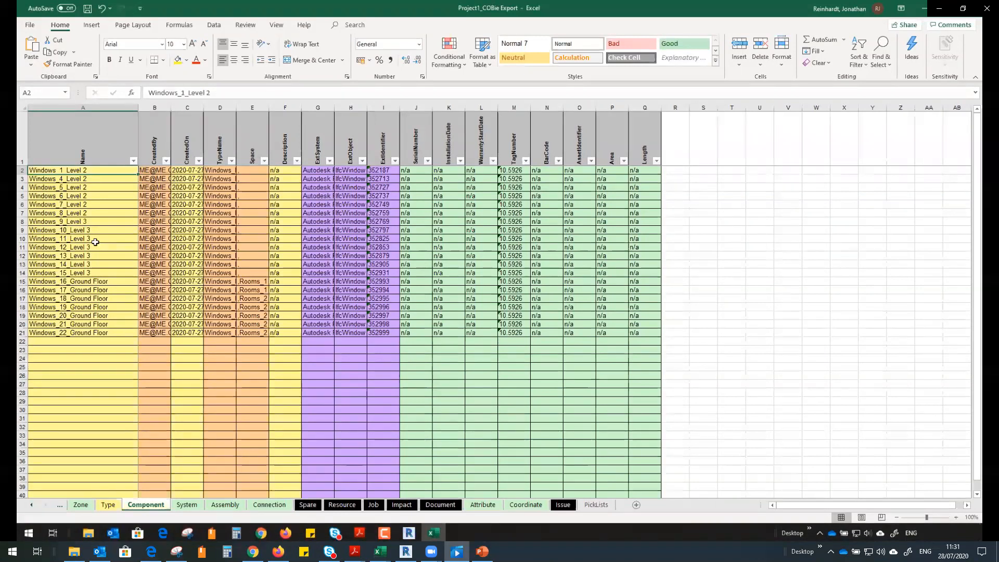
- Switch back to Revit and examine how the large window's COBie.Component.Name and other COBie component parameters are filled in
{"action": "left_click", "coordinate": [407, 533]}
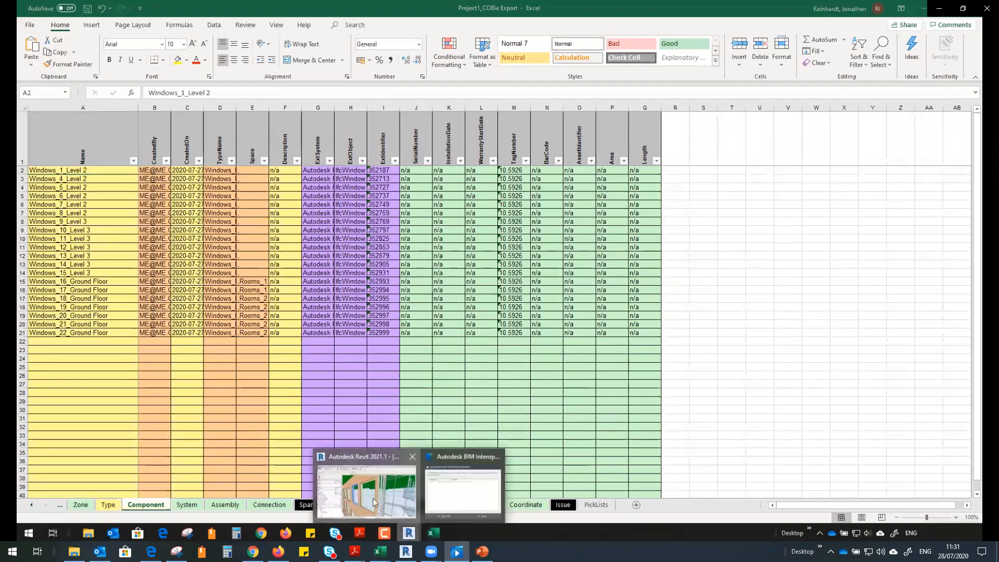
{"action": "left_click", "coordinate": [409, 534]}
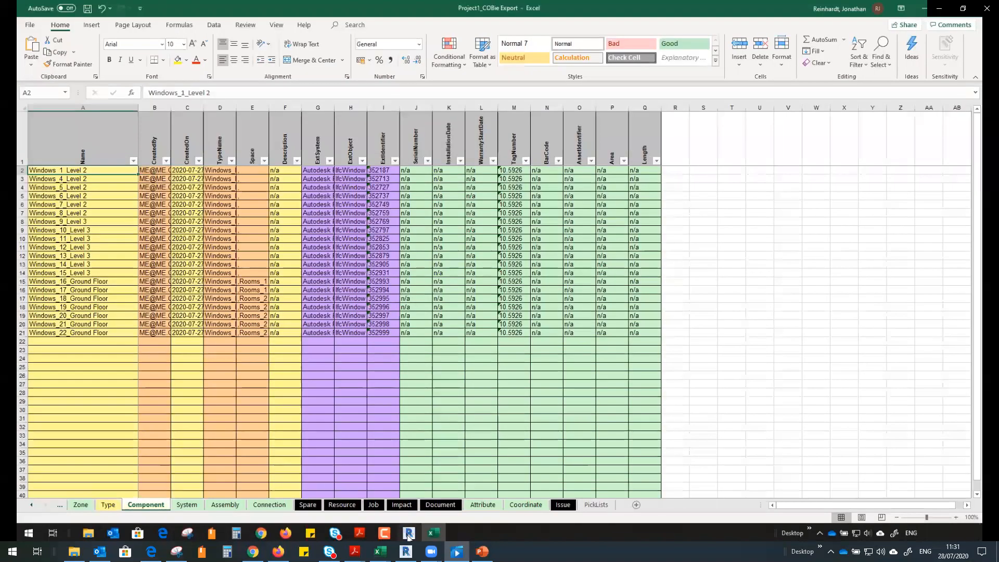
{"action": "left_click", "coordinate": [408, 535]}
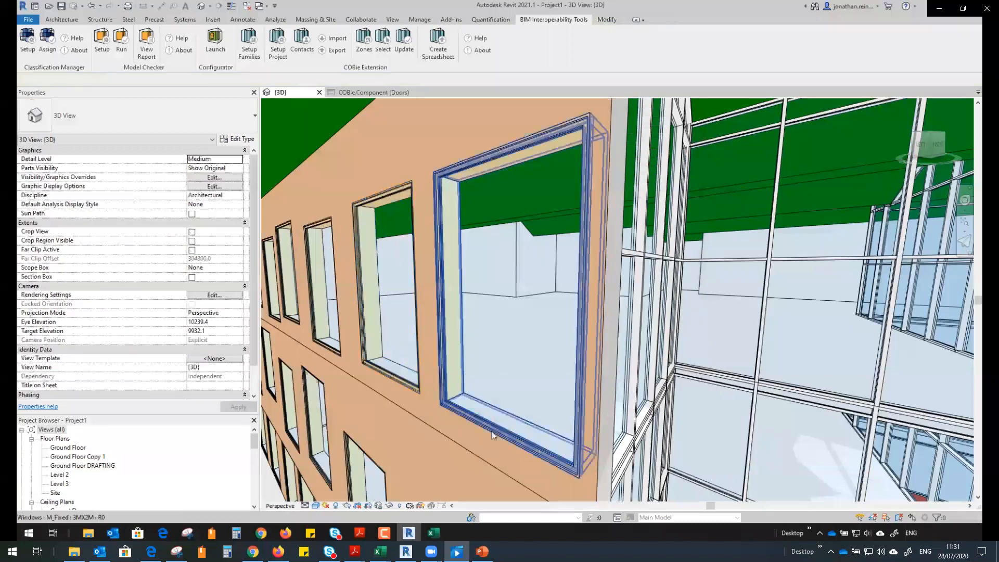
{"action": "left_click", "coordinate": [501, 418]}
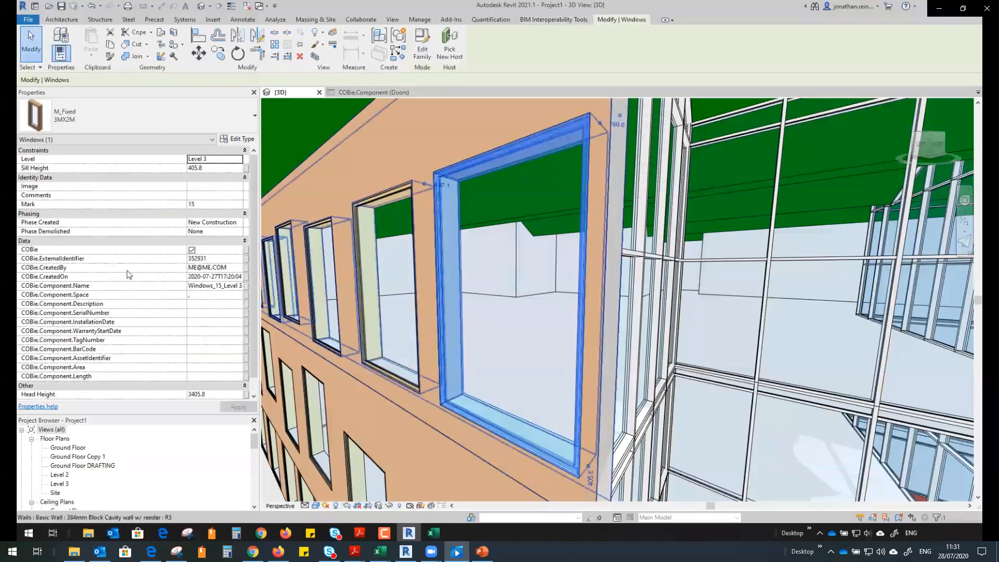
{"action": "mouse_move", "coordinate": [224, 286]}
{"action": "left_mouse_down"}
{"action": "mouse_move", "coordinate": [239, 285]}
{"action": "mouse_move", "coordinate": [214, 286]}
{"action": "left_mouse_up"}
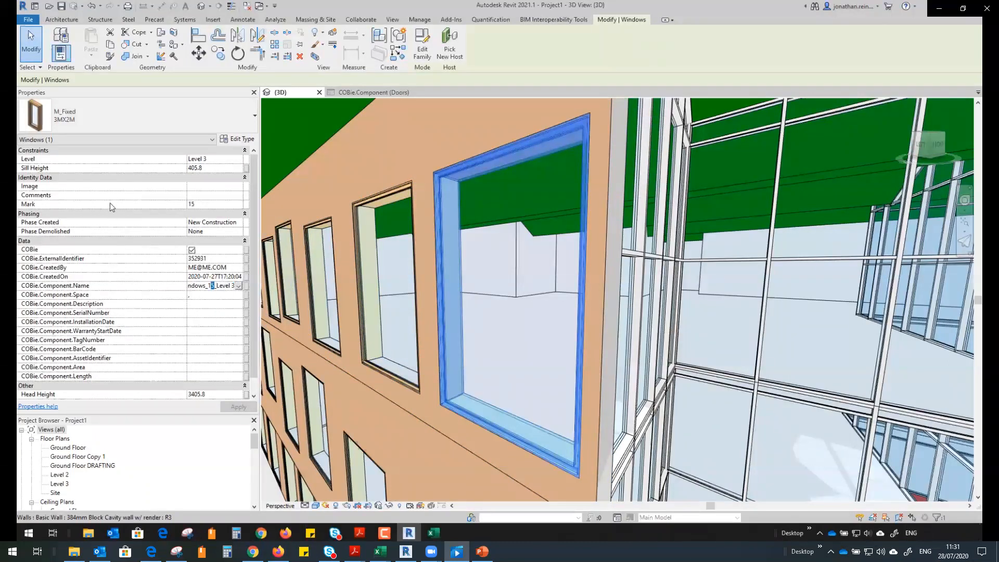
{"action": "double_click", "coordinate": [202, 285]}
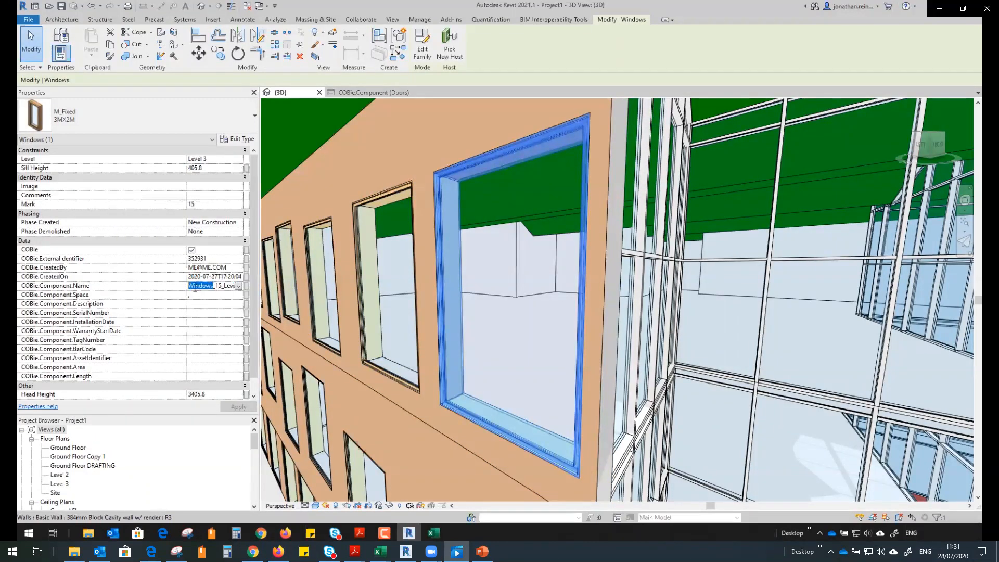
{"action": "left_click", "coordinate": [199, 341]}
{"action": "left_click", "coordinate": [210, 369]}
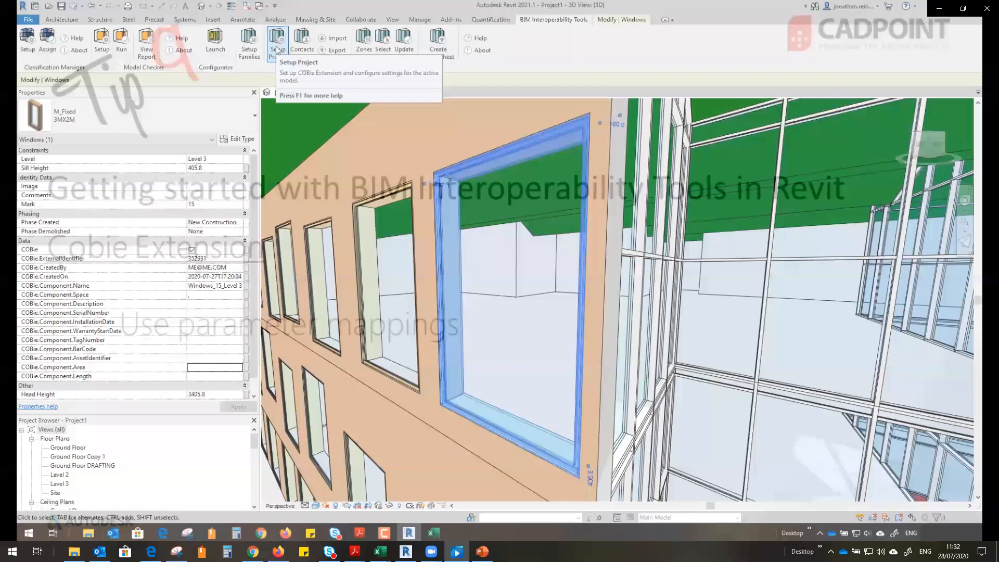
- Open the Parameter Mappings in the COBie project setup and map the Component TagNumber field to COBie.Component.TagNumber
{"action": "left_click", "coordinate": [278, 49]}
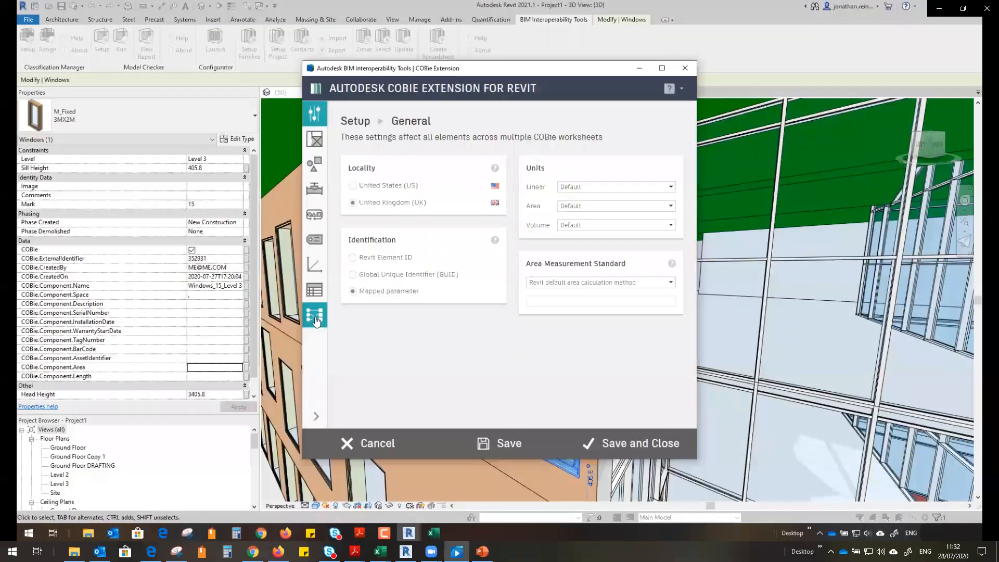
{"action": "left_click", "coordinate": [314, 315]}
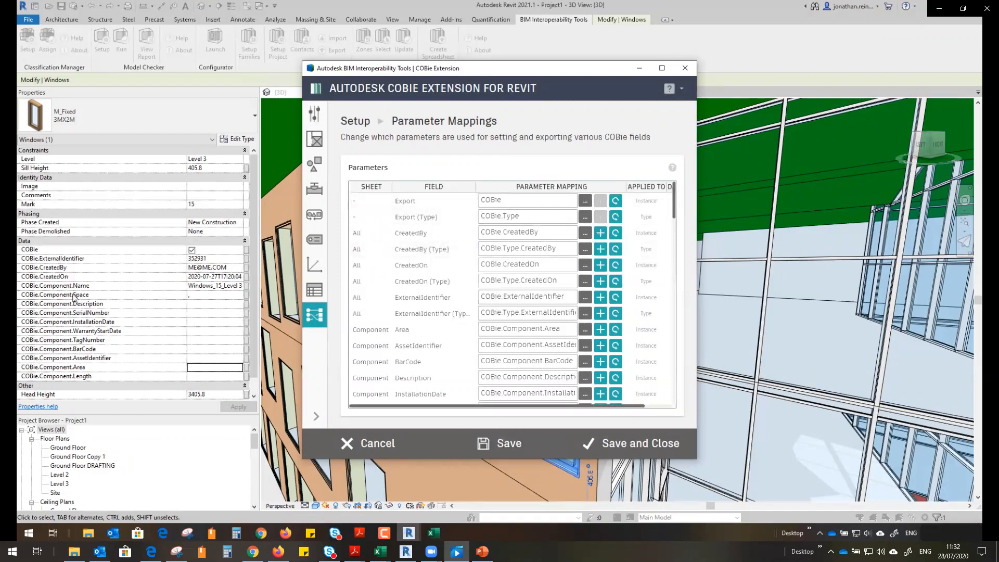
{"action": "mouse_move", "coordinate": [634, 330]}
{"action": "scroll", "coordinate": [515, 236], "scroll_direction": "down", "scroll_amount": 5}
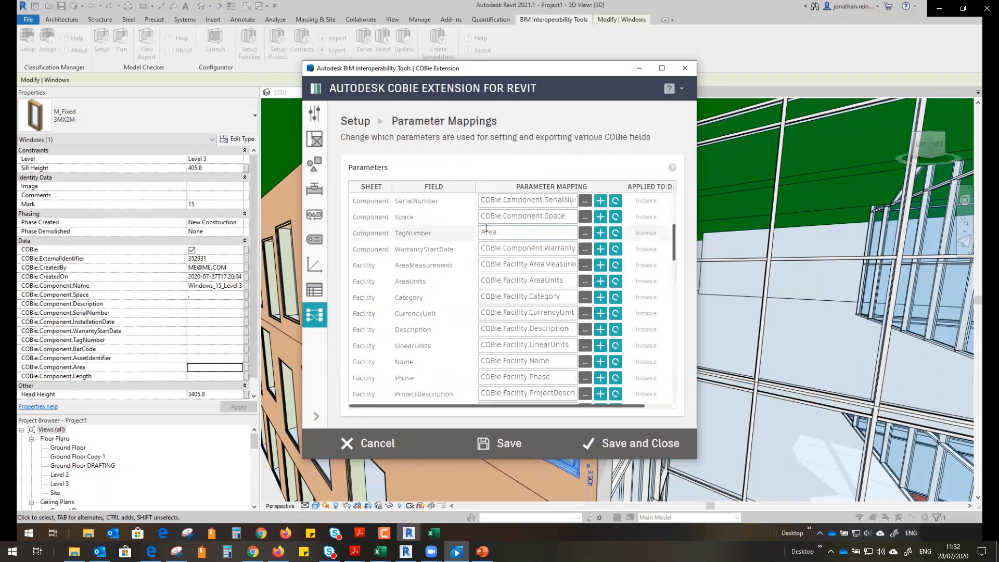
{"action": "scroll", "coordinate": [499, 266], "scroll_direction": "up", "scroll_amount": 3}
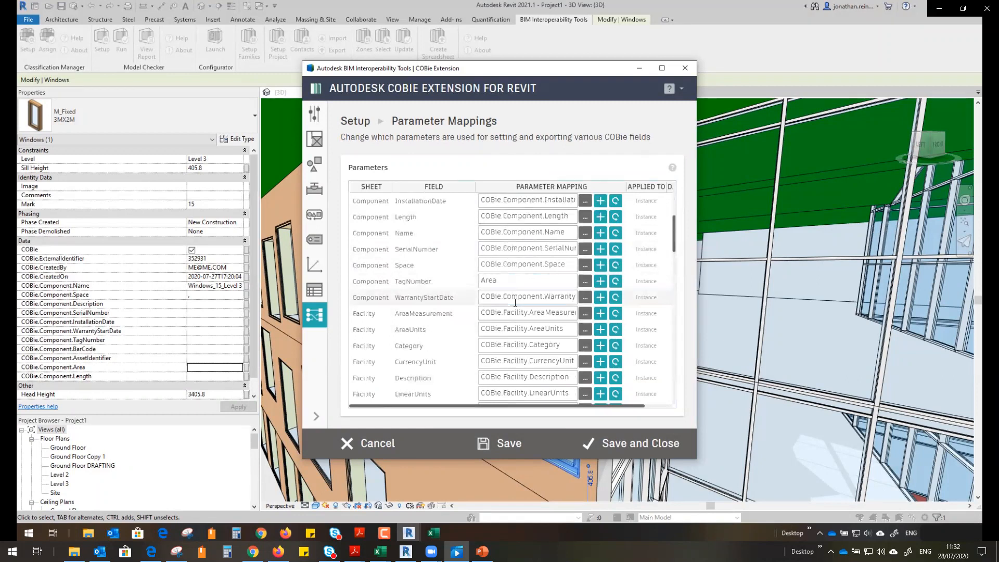
{"action": "scroll", "coordinate": [442, 290], "scroll_direction": "up", "scroll_amount": 2}
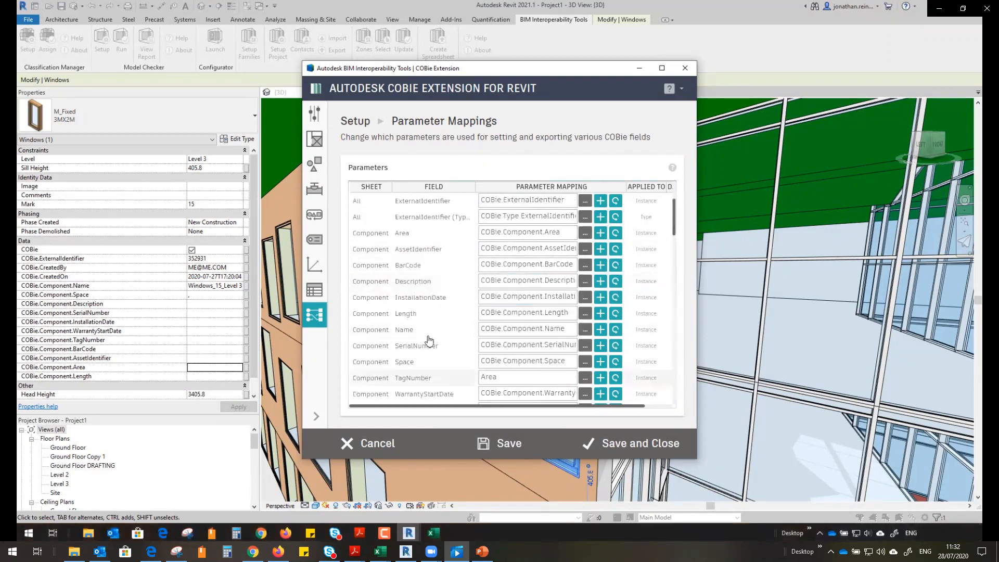
{"action": "scroll", "coordinate": [429, 324], "scroll_direction": "down", "scroll_amount": 2}
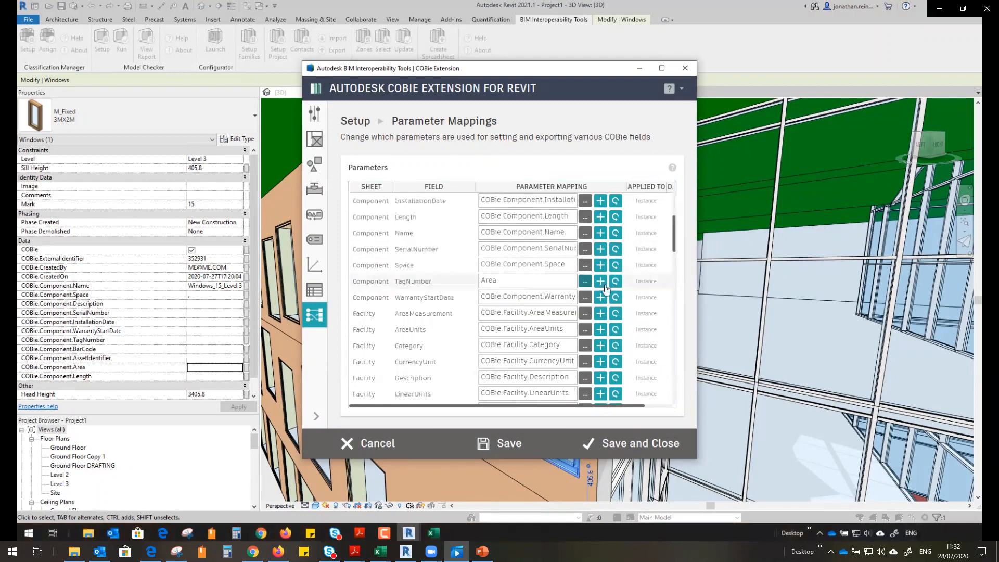
{"action": "left_click", "coordinate": [603, 285]}
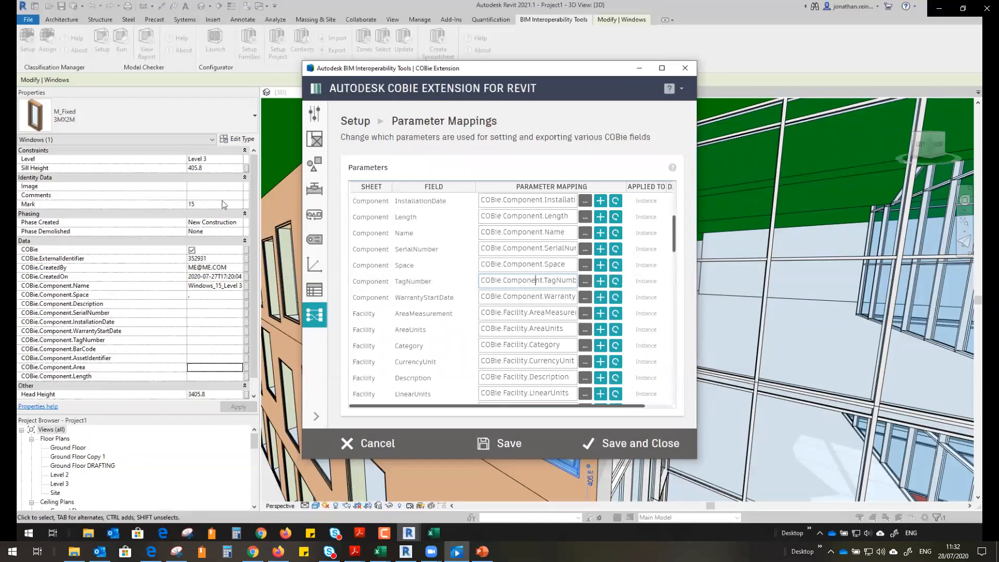
- Choose the Mark parameter as the mapping for the Component sheet's TagNumber field
{"action": "left_click", "coordinate": [595, 281]}
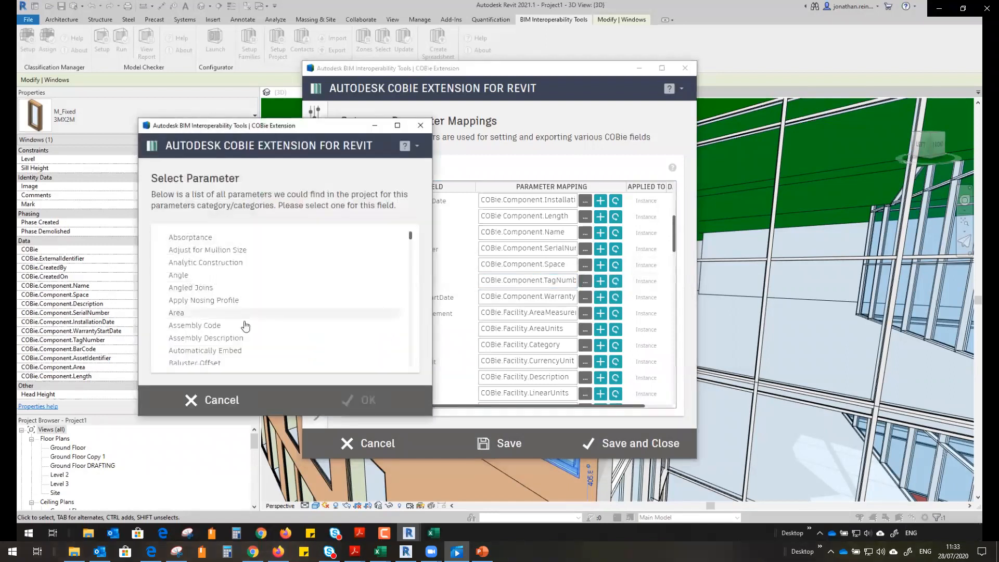
{"action": "scroll", "coordinate": [250, 333], "scroll_direction": "down", "scroll_amount": 10}
{"action": "scroll", "coordinate": [256, 341], "scroll_direction": "down", "scroll_amount": 5}
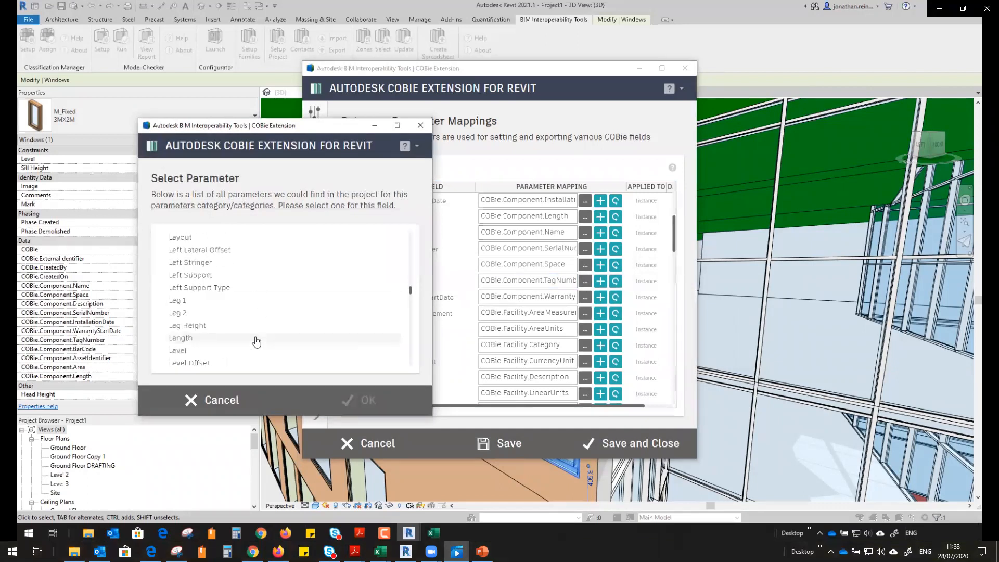
{"action": "left_click", "coordinate": [255, 326]}
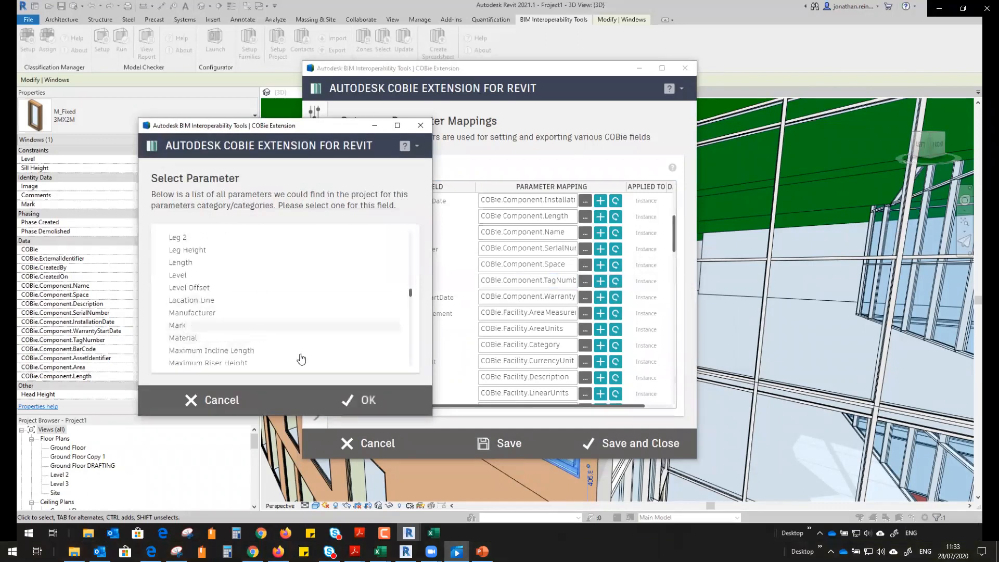
{"action": "left_click", "coordinate": [351, 398]}
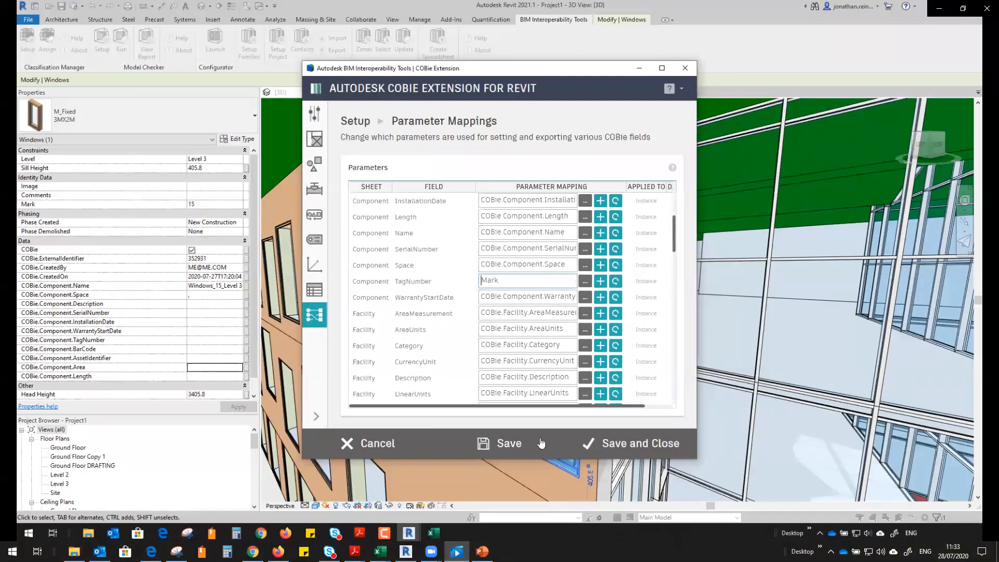
- Save the parameter mappings, close the COBie setup, and check the COBie component parameters of an upper-floor window
{"action": "left_click", "coordinate": [510, 444]}
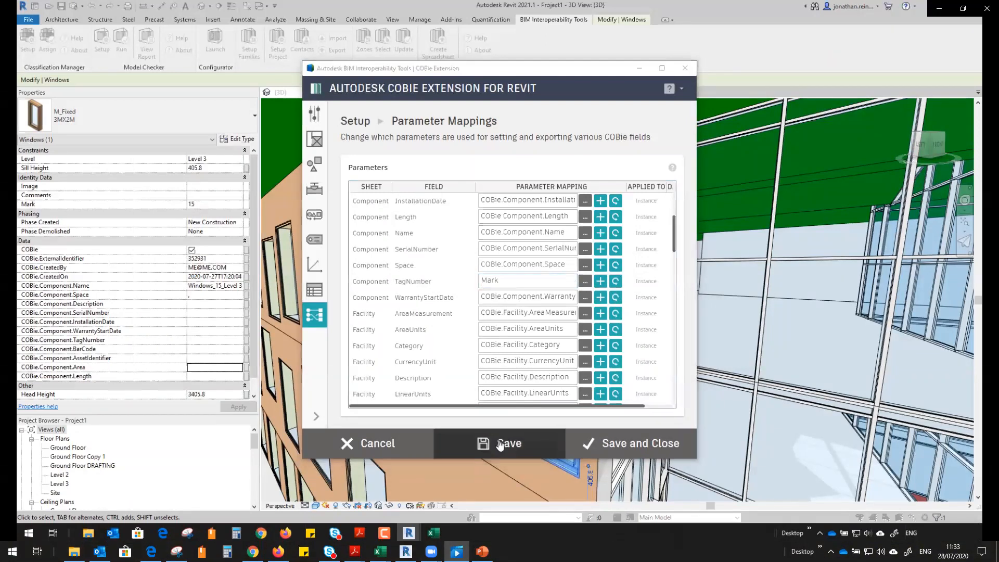
{"action": "left_click", "coordinate": [488, 301]}
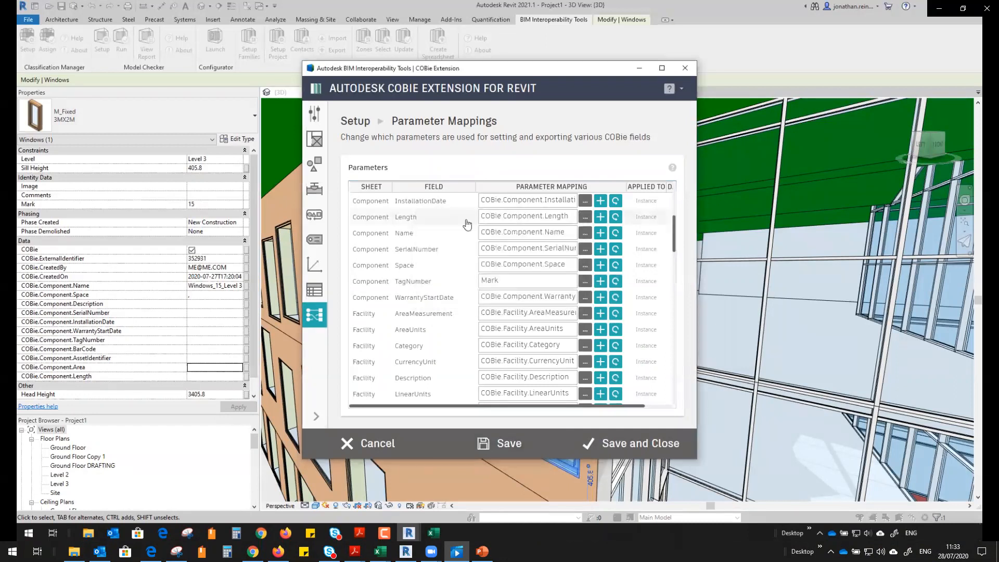
{"action": "left_click", "coordinate": [629, 443]}
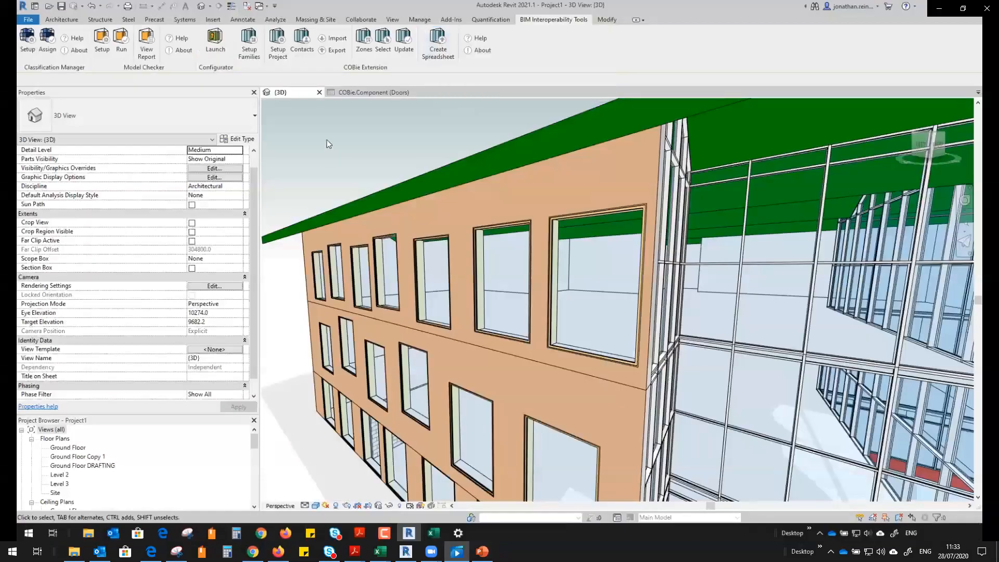
{"action": "left_click", "coordinate": [392, 242]}
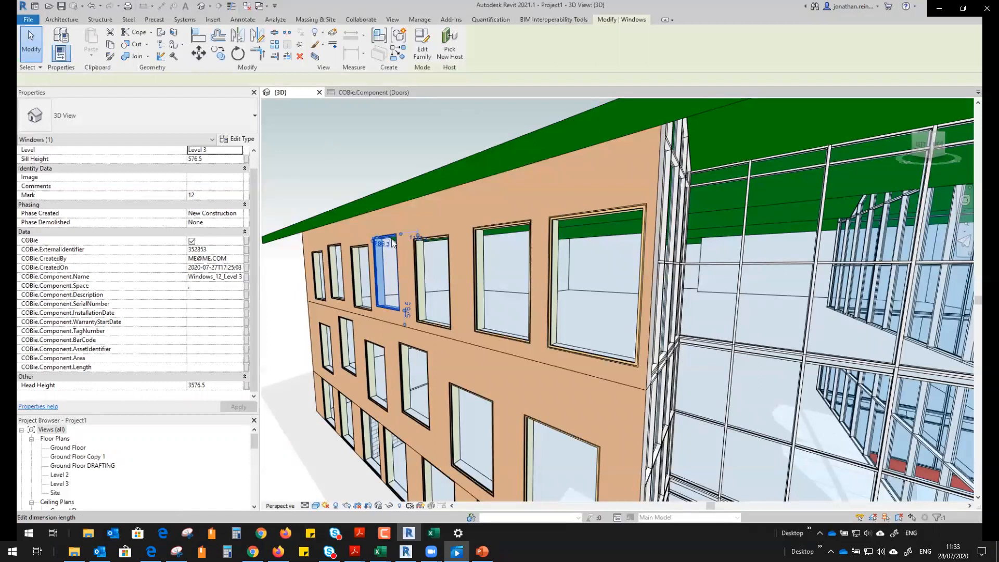
{"action": "key", "text": "Escape"}
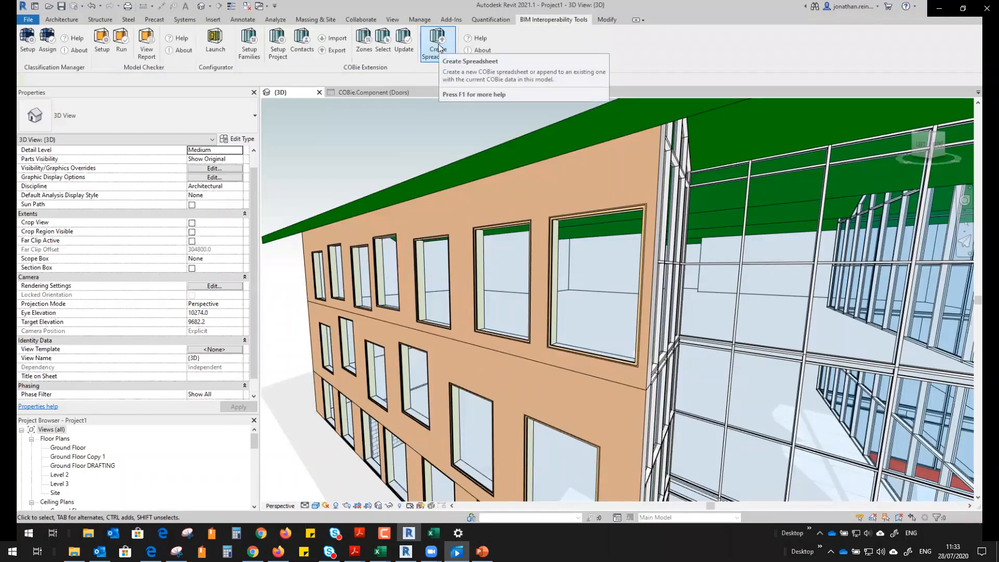
- Create a new COBie spreadsheet with all sheets as "Project1_COBie Export.xlsx" on the desktop, closing the earlier copy first, and open it in Excel
{"action": "left_click", "coordinate": [438, 45]}
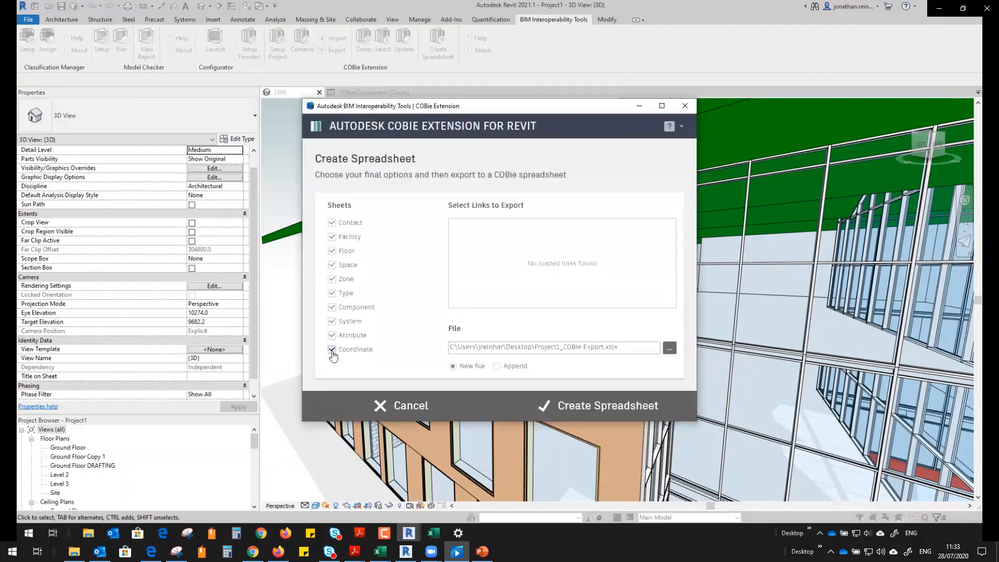
{"action": "left_click", "coordinate": [434, 534]}
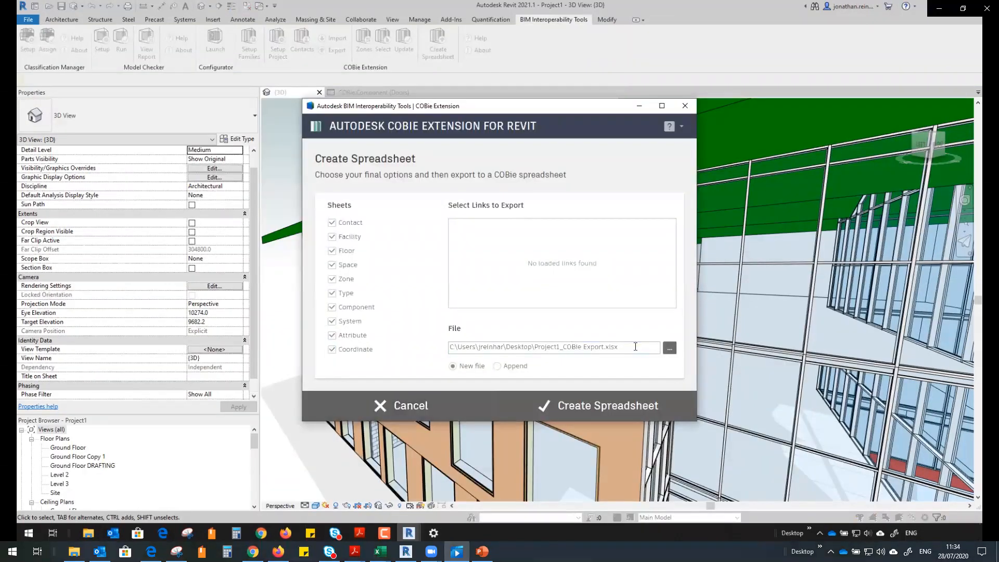
{"action": "left_click", "coordinate": [590, 412]}
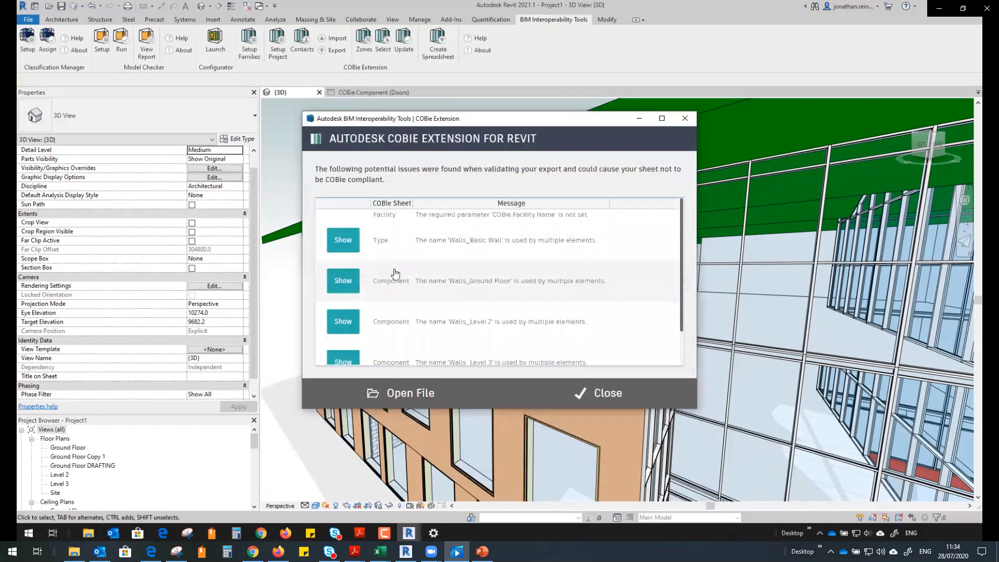
{"action": "left_click", "coordinate": [400, 392]}
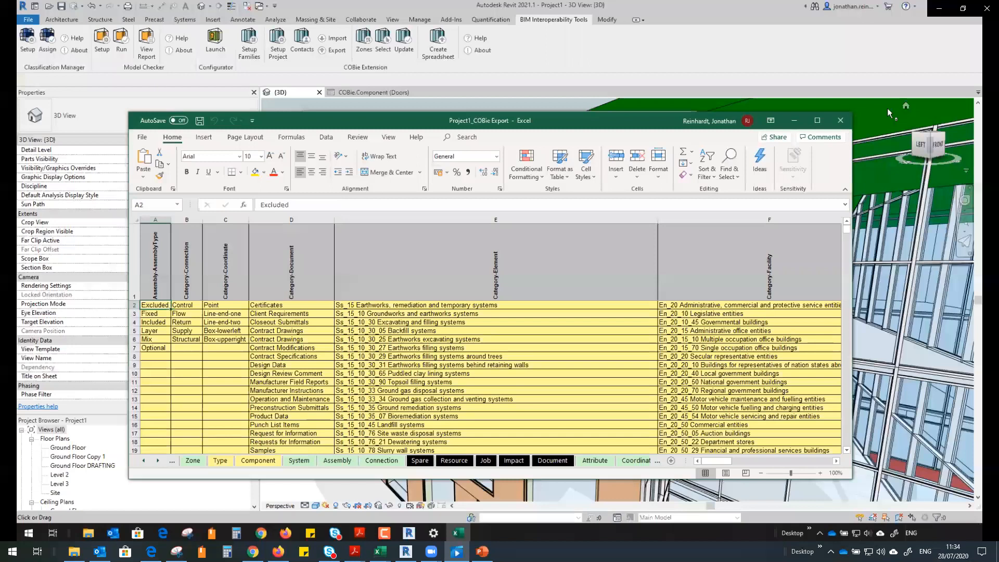
- Maximise the exported workbook, examine its Component sheet including the TagNumber column, and close it without saving changes
{"action": "key", "text": "super+Up"}
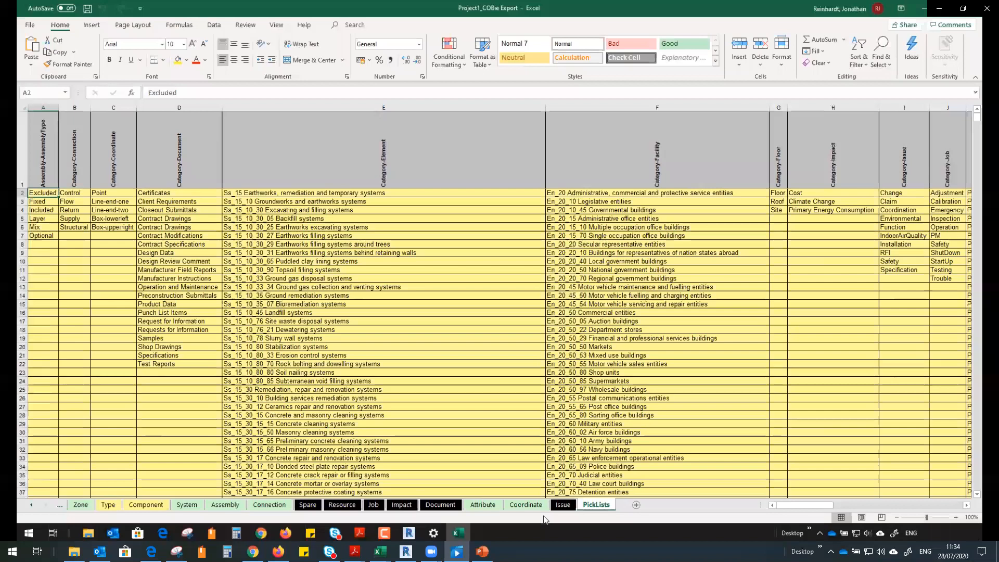
{"action": "left_click", "coordinate": [151, 506]}
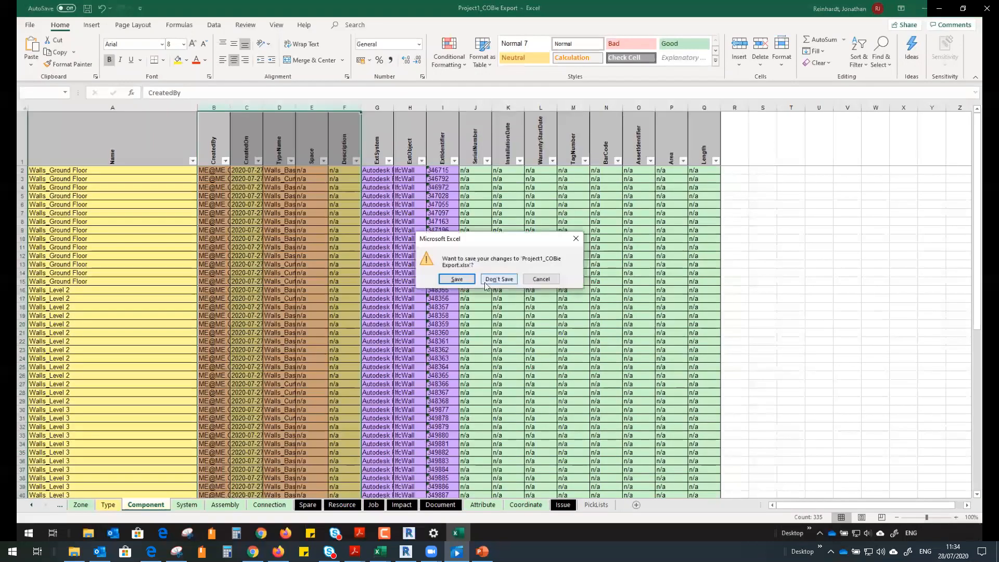
{"action": "left_click", "coordinate": [484, 282]}
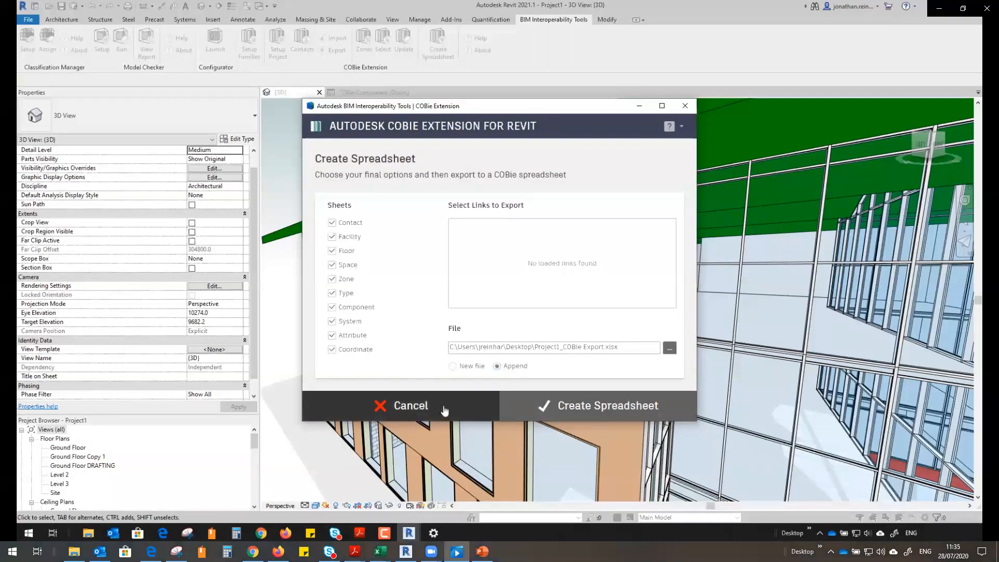
{"action": "key", "text": "alt+Tab"}
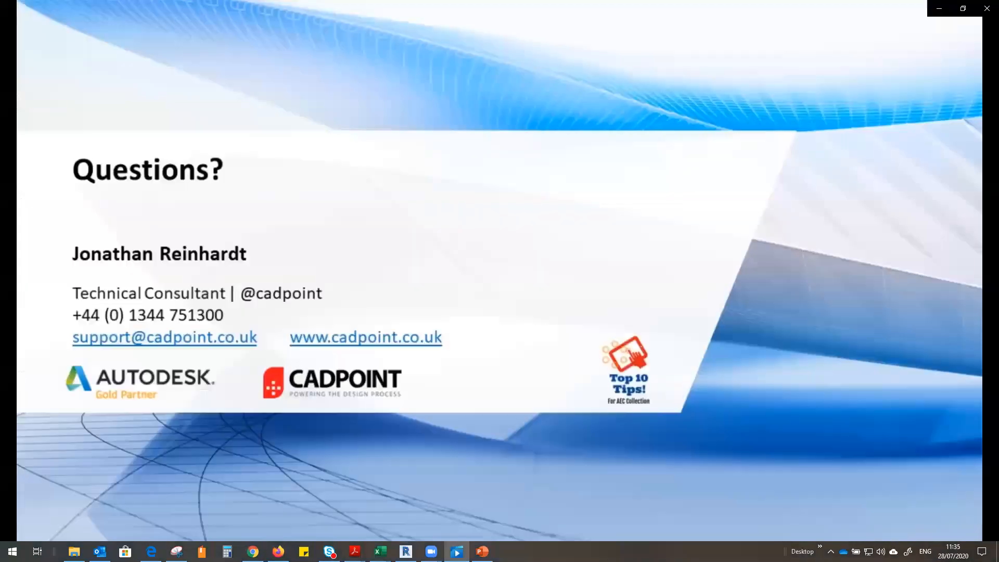